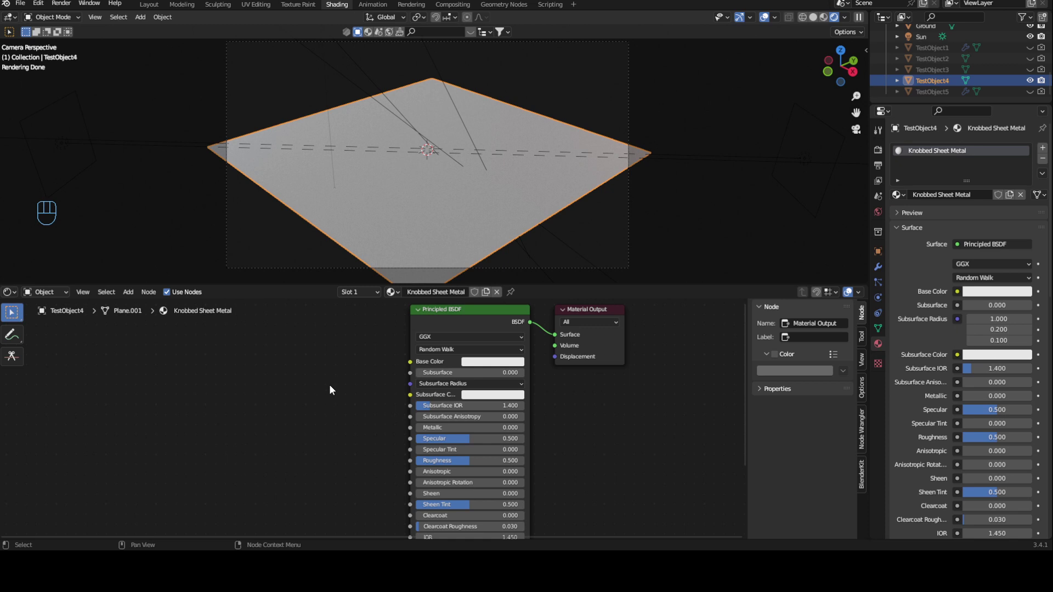
Step: Add a Voronoi Texture node before the Principled BSDF and feed it Object texture coordinates through a Mapping node
middle_click_drag(336, 362, 336, 403, "ctrl")
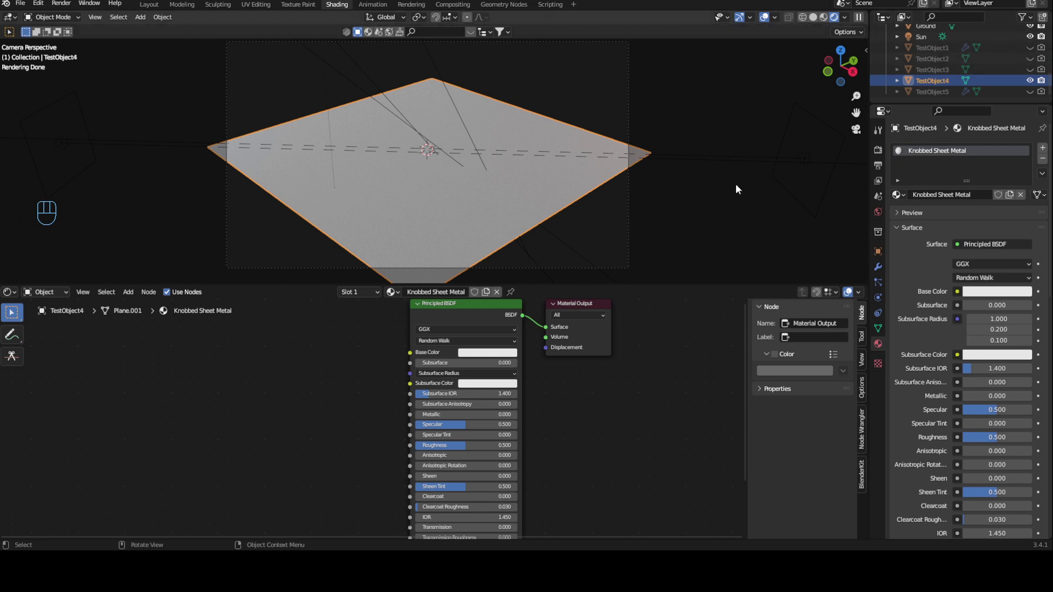
middle_click_drag(295, 368, 329, 343)
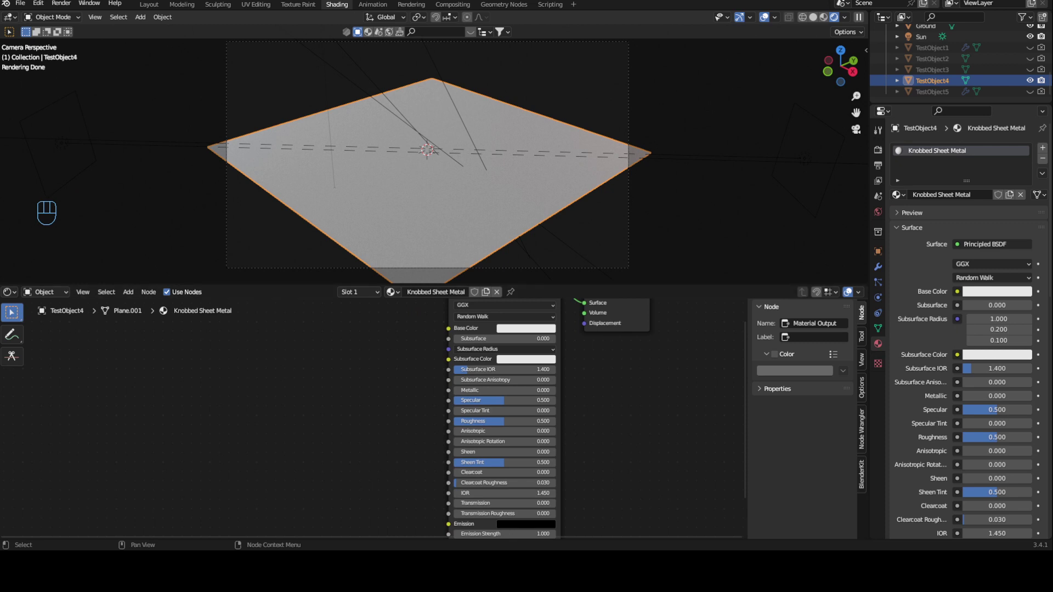
middle_click_drag(386, 365, 468, 449)
left_click(389, 388)
key("shift+a")
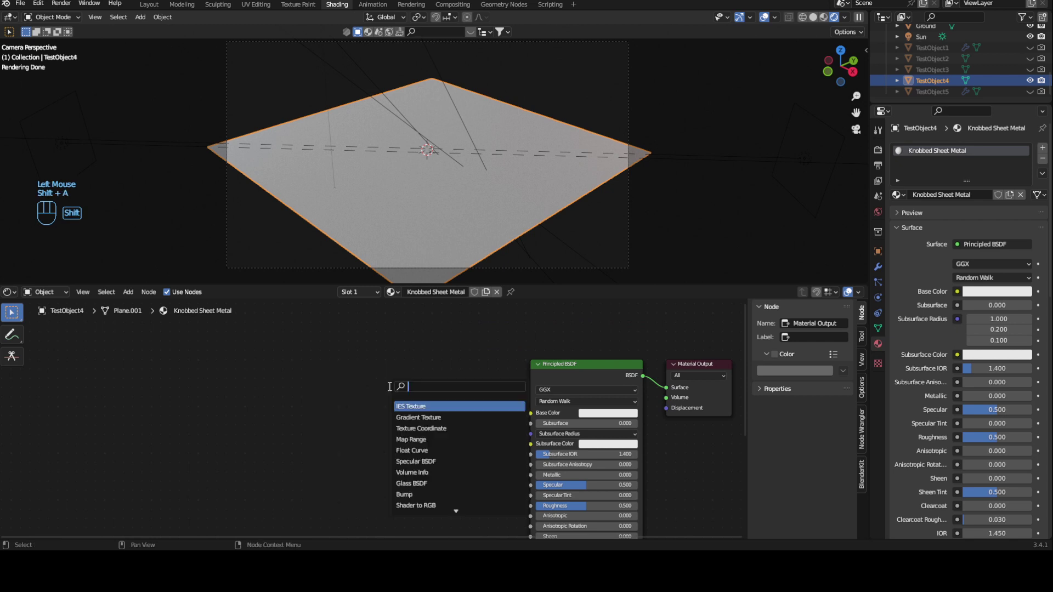
type("vor")
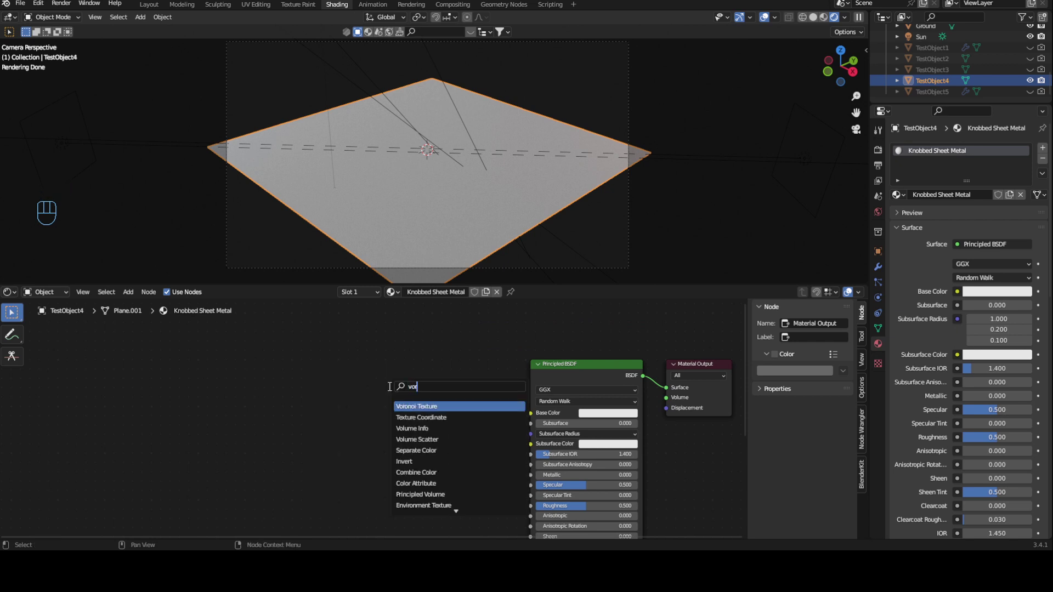
left_click(428, 407)
left_click(320, 366)
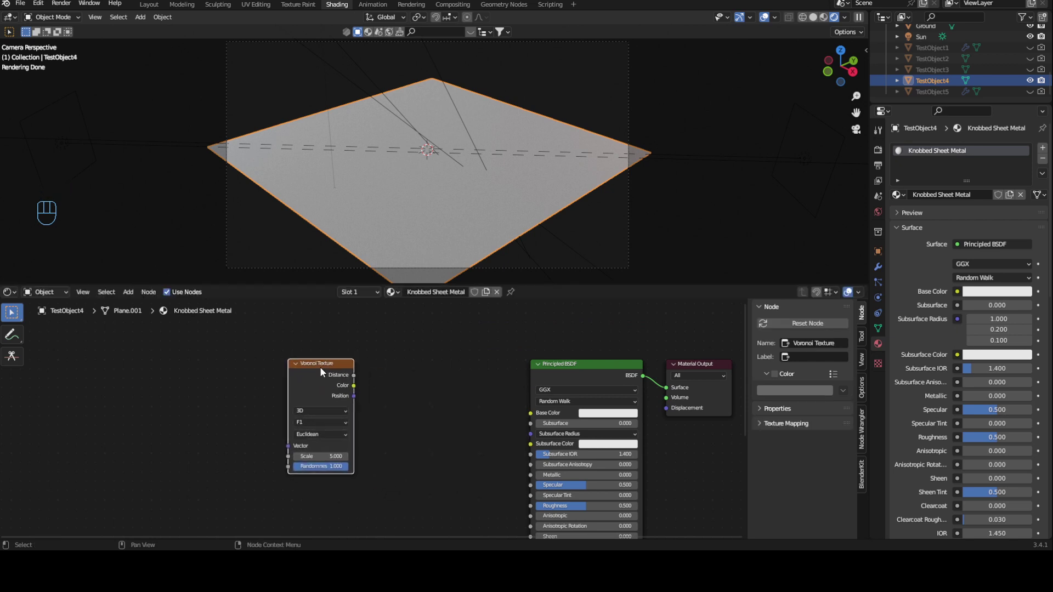
key("ctrl+t")
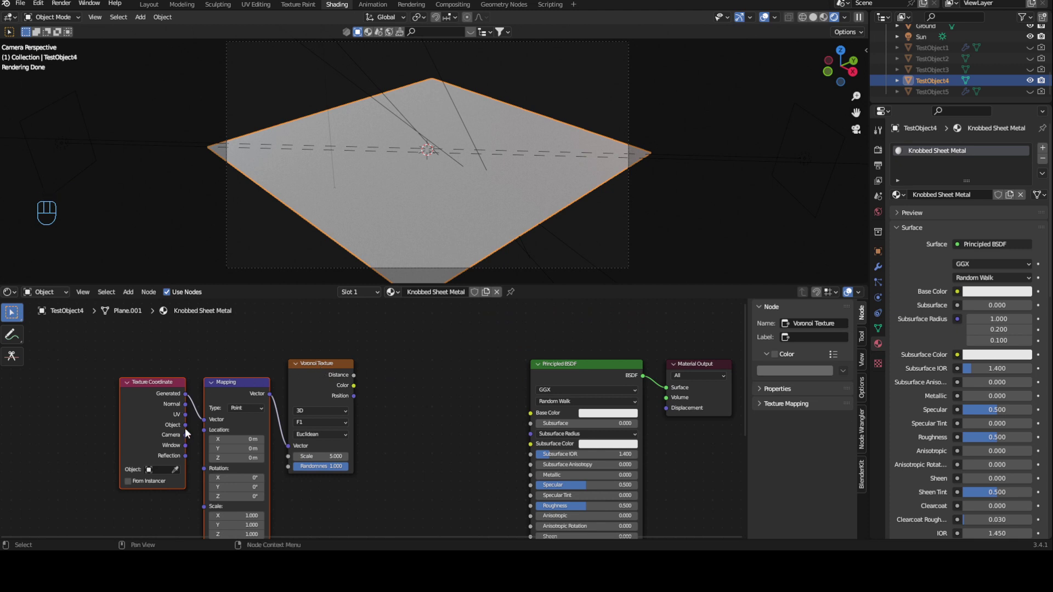
left_click_drag(185, 425, 213, 420)
Step: Preview the Voronoi Texture's Distance output on the plane, with the texture in 2D and Randomness at 0
middle_click_drag(357, 465, 383, 422, "shift")
mouse_move(383, 421)
middle_mouse_down("ctrl")
mouse_move(410, 442)
mouse_move(376, 435)
mouse_move(395, 425)
middle_mouse_up("ctrl")
left_click(321, 353)
left_click(307, 383)
middle_click_drag(413, 338, 407, 404)
left_click(338, 379, "ctrl+shift")
left_click_drag(344, 472, 285, 473)
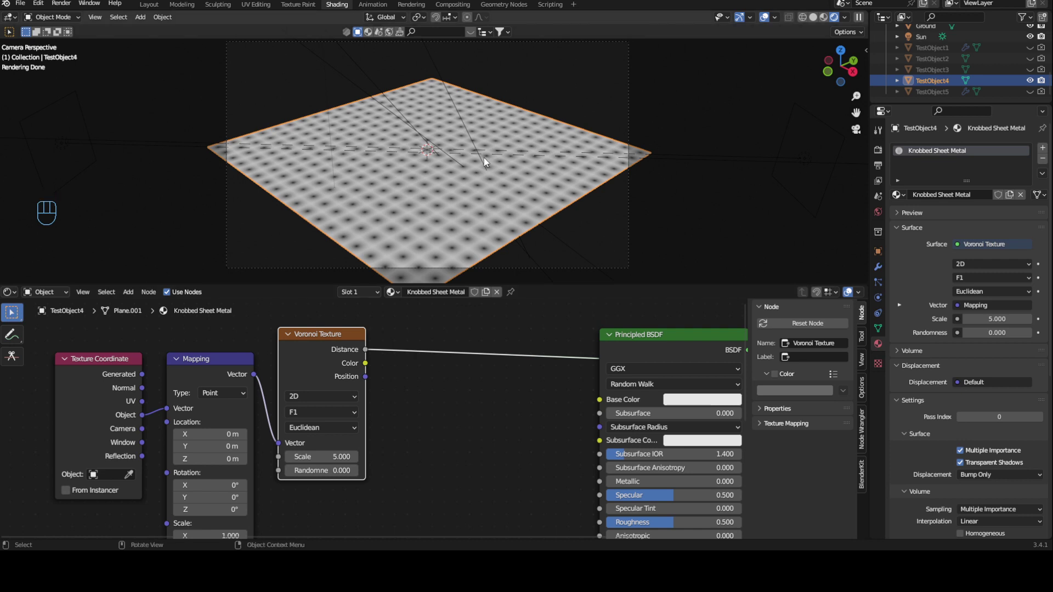
Step: Move the Texture Coordinate, Mapping and Voronoi Texture nodes farther from the Principled BSDF to free up space
middle_click_drag(426, 386, 303, 422, "ctrl")
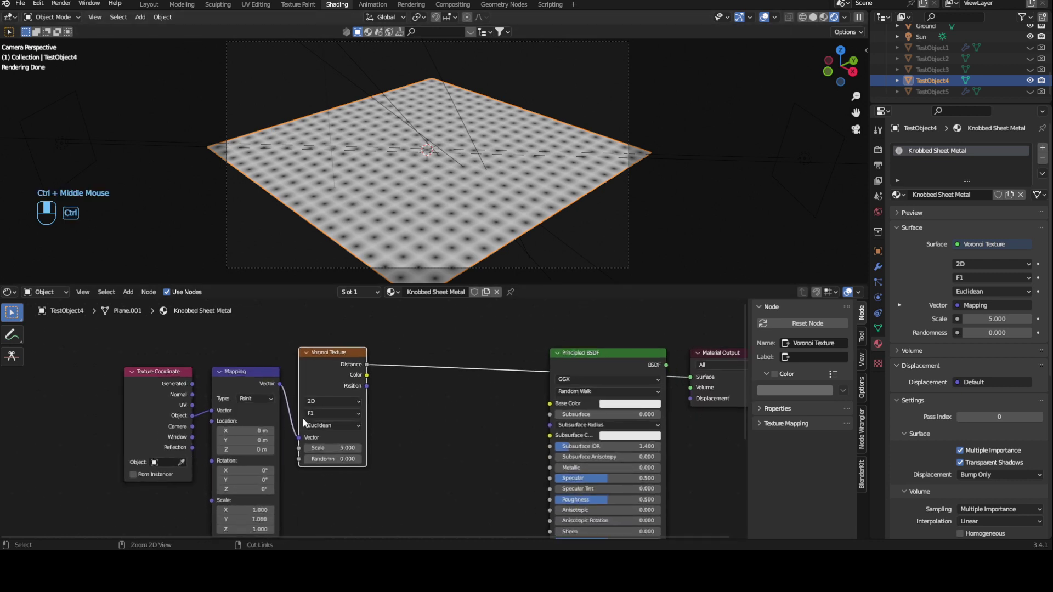
left_click(70, 320)
left_click_drag(80, 341, 333, 482)
left_click_drag(348, 353, 191, 359)
left_click(265, 339)
Step: Set the Voronoi Texture's Scale to 10
middle_click_drag(307, 375, 483, 338)
mouse_move(434, 417)
middle_mouse_down("ctrl")
mouse_move(440, 378)
mouse_move(460, 395)
mouse_move(444, 406)
middle_mouse_up("ctrl")
middle_click(444, 425, "shift")
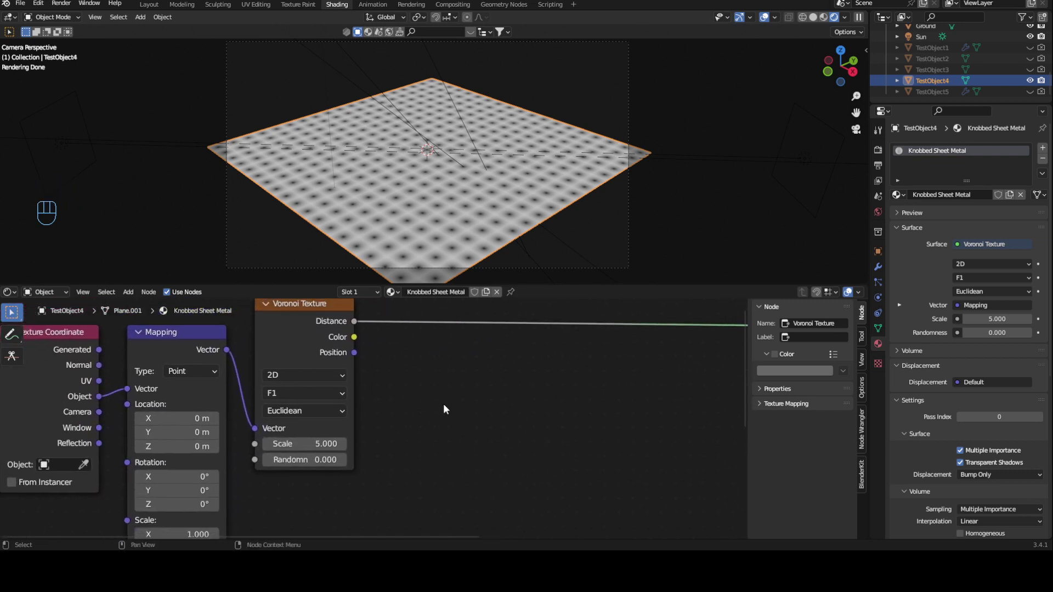
left_click(302, 445)
type("10")
key("Return")
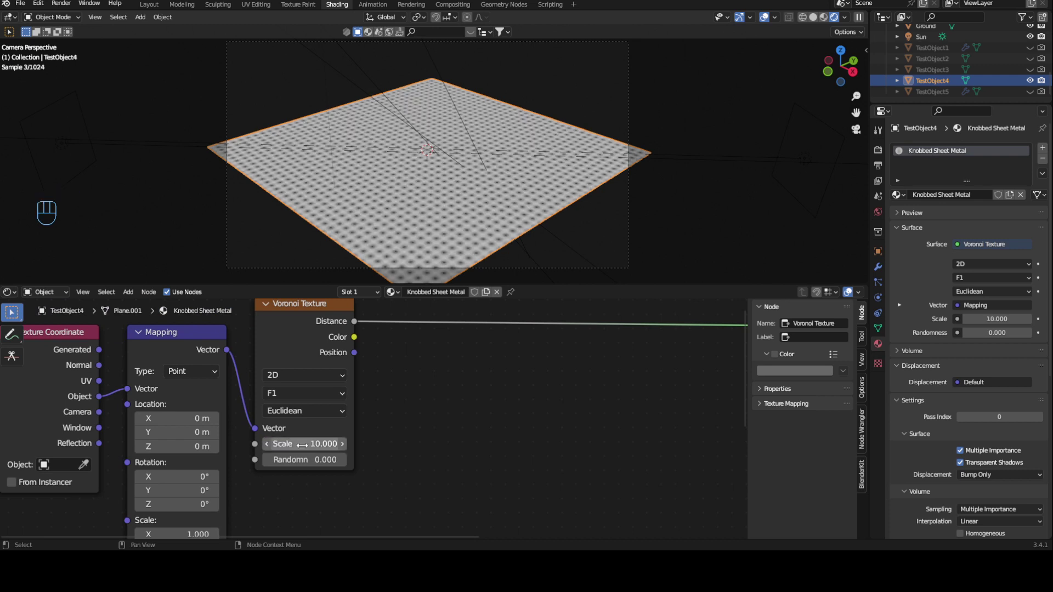
Step: Insert a ColorRamp node on the link carrying the Voronoi Texture's Distance output
middle_click_drag(303, 445, 414, 409, "ctrl")
key("shift+a")
left_click(417, 344)
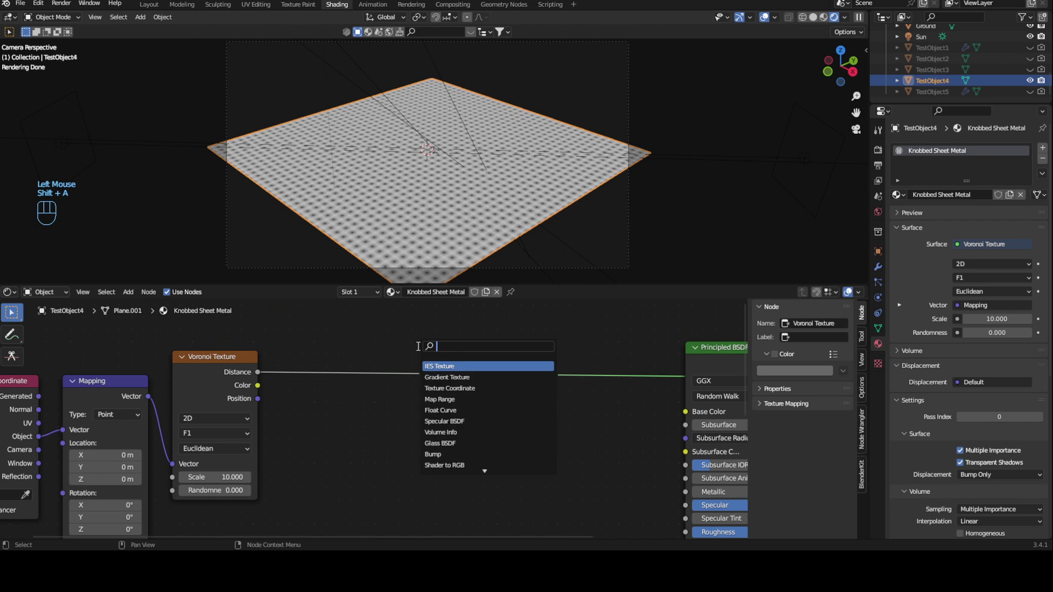
type("co")
left_click(478, 366)
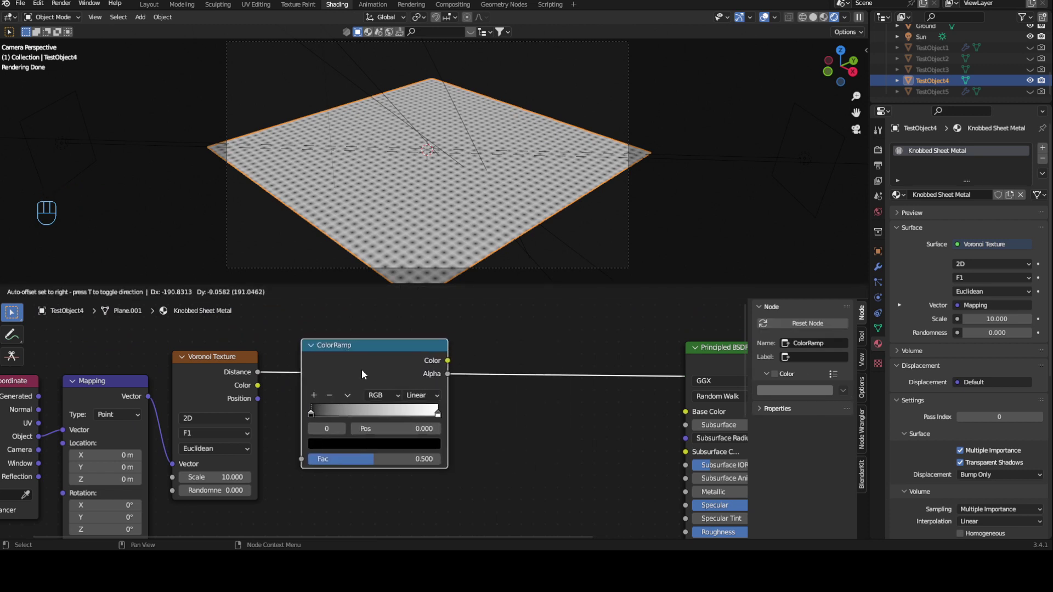
left_click(367, 368)
Step: Tighten the ColorRamp into small dots, with the black stop at 0.064 and the white stop a short distance after it
middle_click_drag(482, 473, 451, 477, "shift")
middle_click_drag(452, 477, 445, 431, "ctrl")
left_click_drag(243, 415, 263, 415)
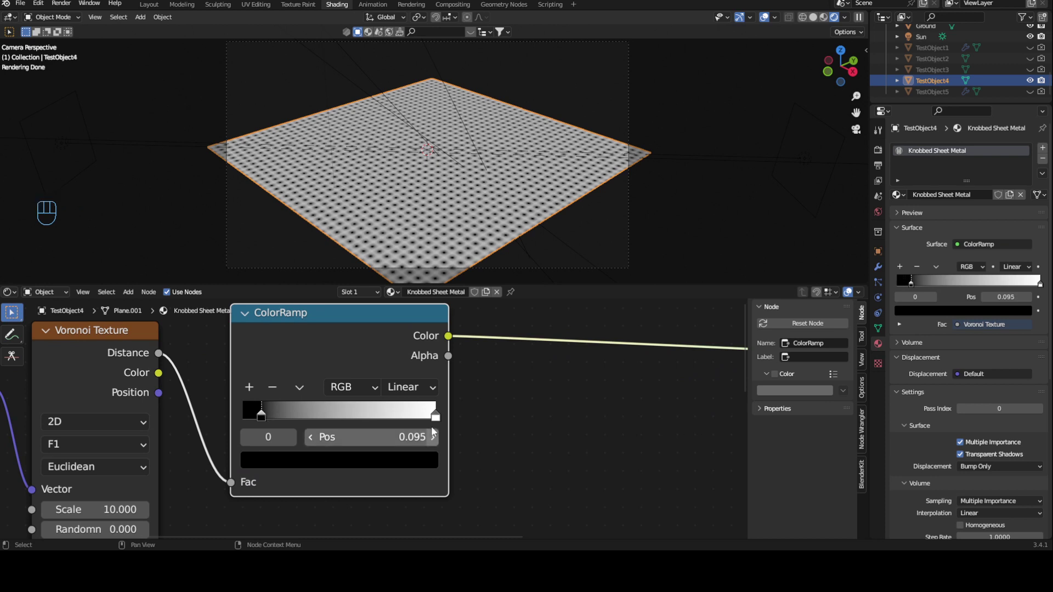
left_click_drag(435, 416, 256, 415)
Step: Move the texture nodes and the ColorRamp together, lower and farther away from the Principled BSDF
middle_click_drag(539, 347, 421, 415)
middle_click_drag(154, 416, 150, 403, "ctrl")
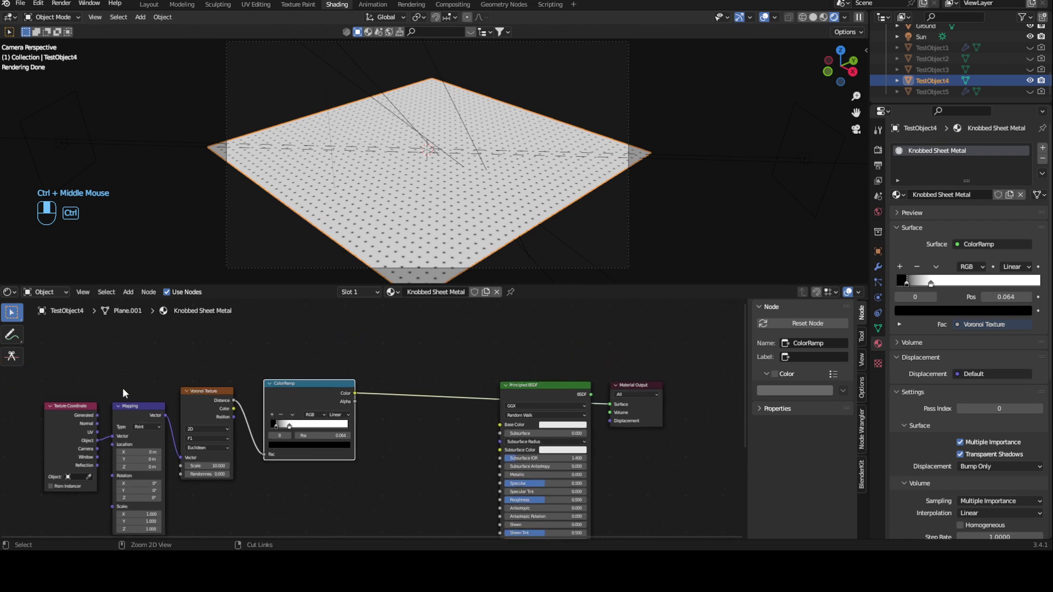
left_click(407, 526)
left_click_drag(43, 371, 368, 530)
left_click_drag(309, 395, 218, 461)
Step: Add a Bump node and connect its Normal output to the Principled BSDF's Normal input
middle_click_drag(427, 458, 430, 301)
left_click(411, 360)
key("shift+a")
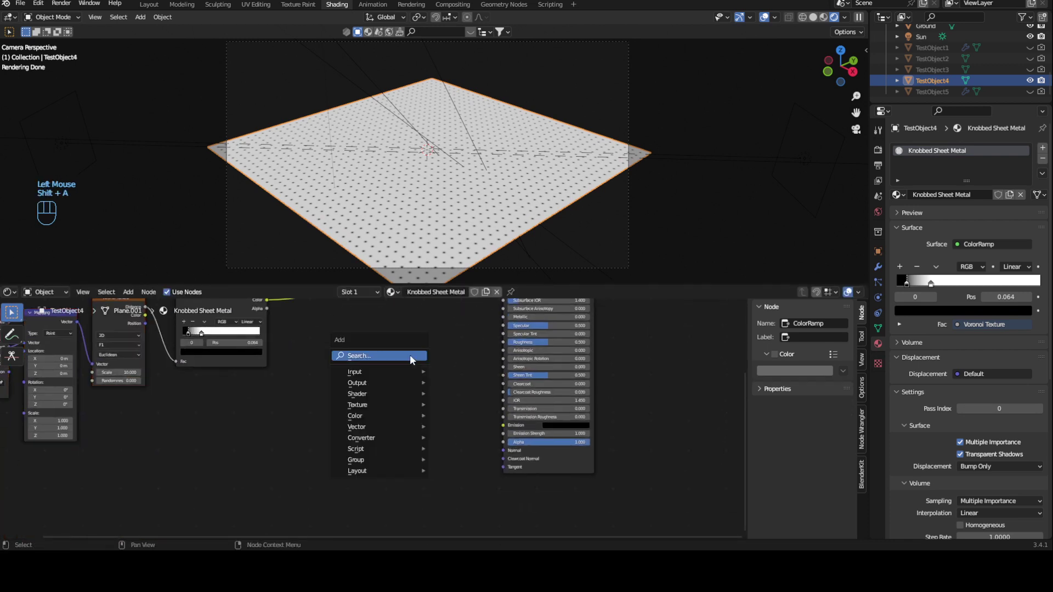
left_click(411, 357)
type("bum")
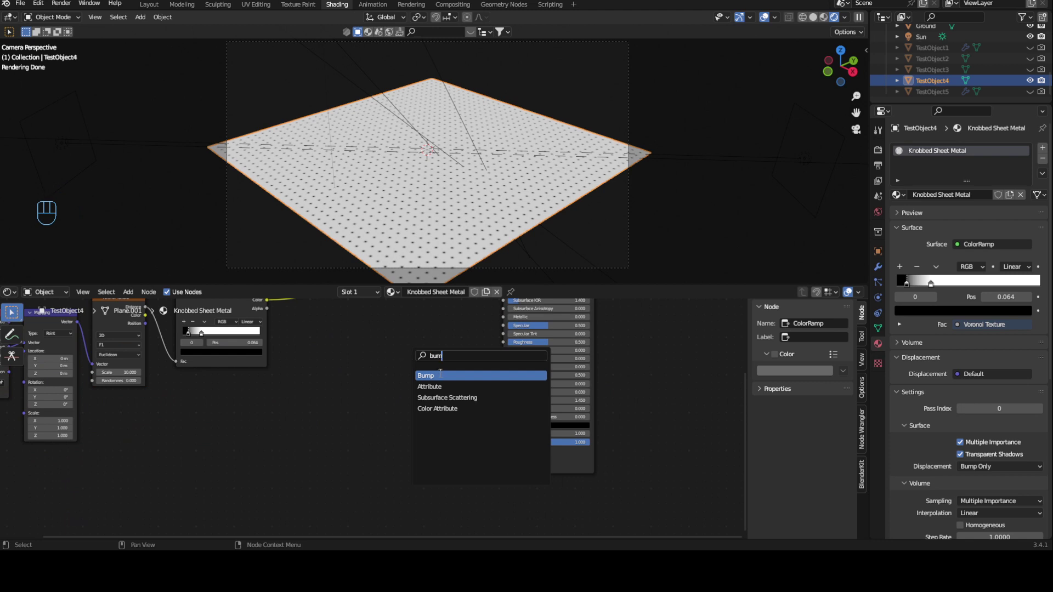
key("Return")
left_click(437, 409)
left_click_drag(421, 407, 503, 451)
Step: Connect the ColorRamp's Color to the Bump node's Height and route the Principled BSDF back to the Material Output
middle_click_drag(341, 349, 368, 402)
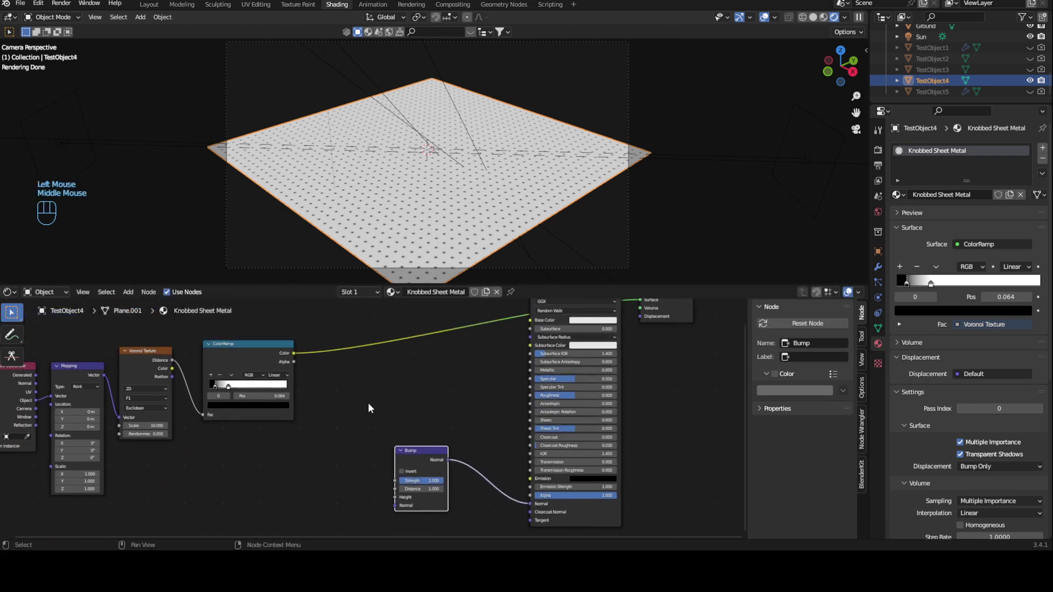
left_click_drag(294, 353, 396, 497)
left_click(604, 513, "ctrl+shift")
Step: Enable Invert on the Bump node and check the knobs on the plane from several angles
middle_click_drag(426, 241, 482, 254, "ctrl")
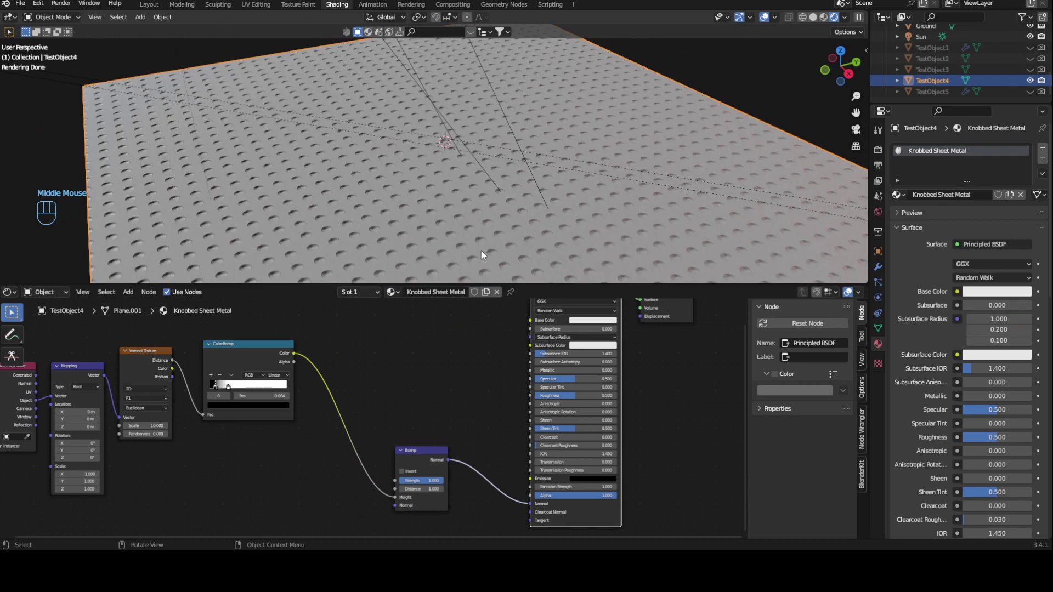
middle_click_drag(467, 521, 403, 412, "ctrl")
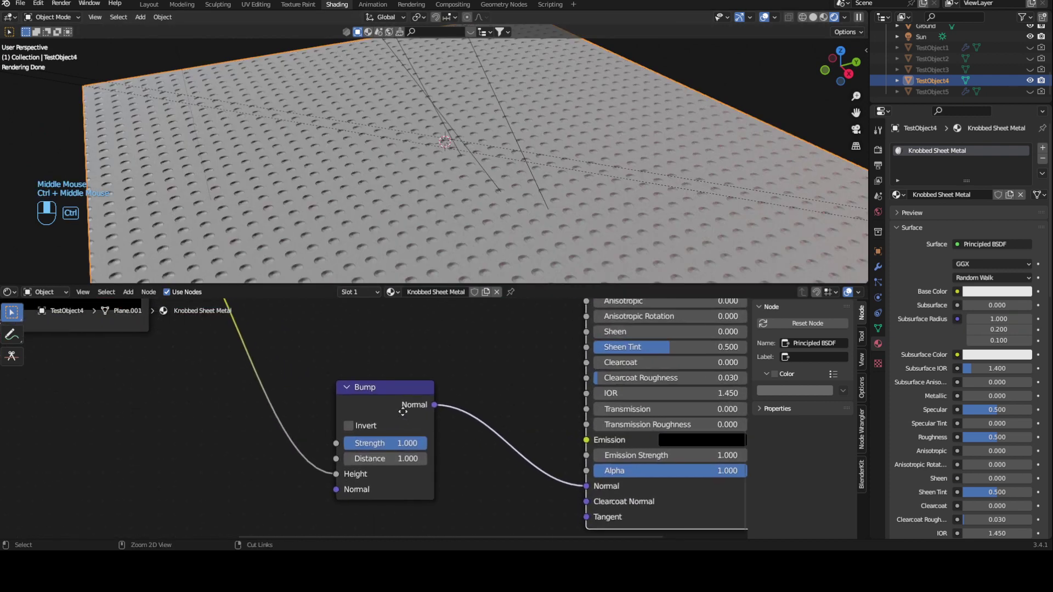
left_click(365, 430)
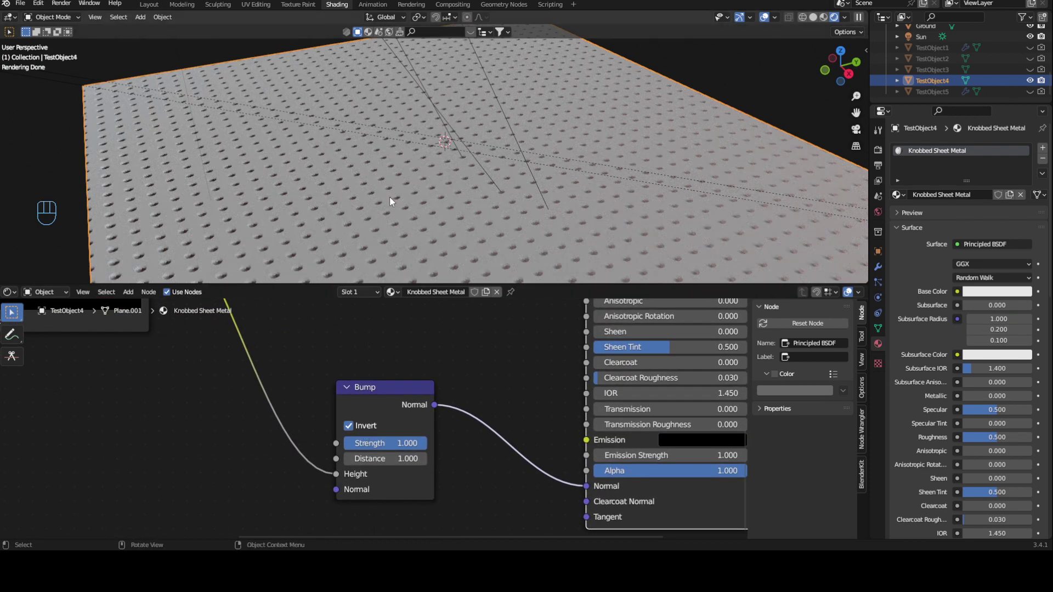
middle_click_drag(407, 190, 456, 159, "ctrl")
middle_click_drag(526, 202, 441, 204)
mouse_move(532, 226)
middle_mouse_down()
mouse_move(548, 216)
mouse_move(505, 237)
mouse_move(548, 216)
middle_mouse_up()
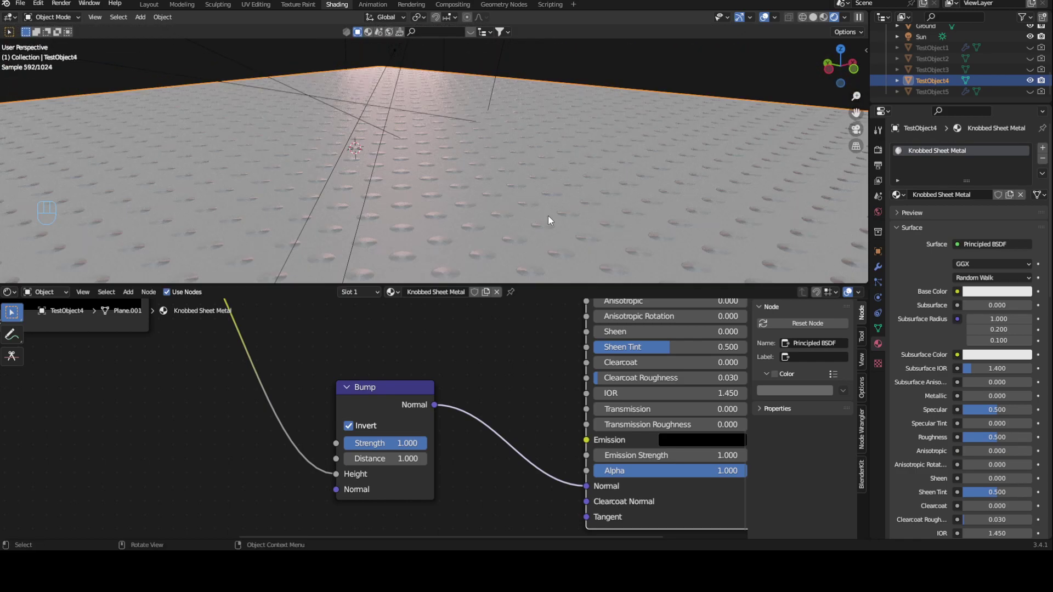
middle_click_drag(548, 208, 495, 214)
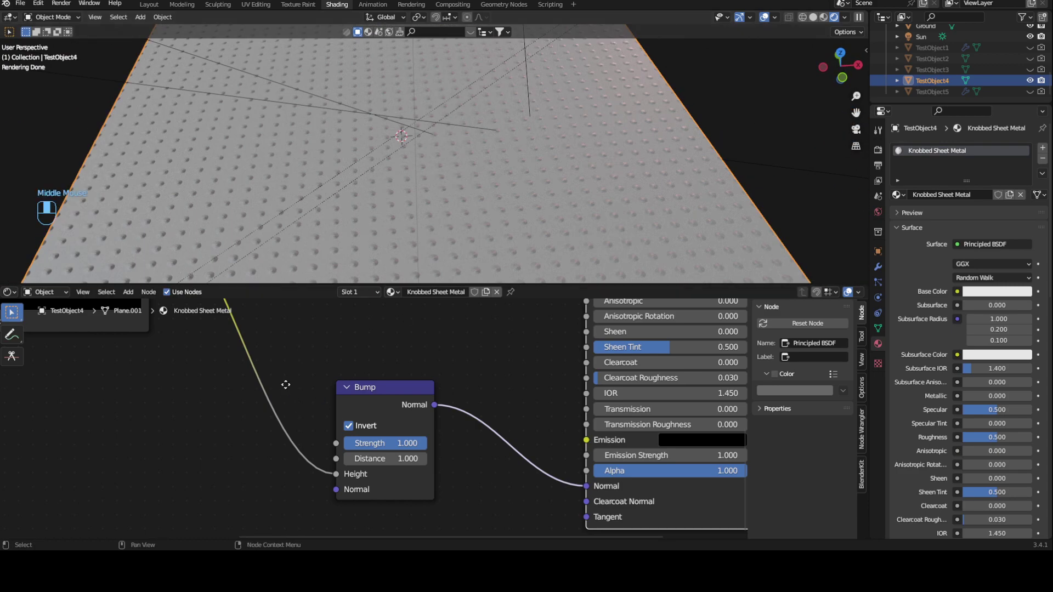
Step: Try moving the ColorRamp's white stop to 0.659 and undo the change
middle_click_drag(285, 381, 367, 430)
middle_click_drag(377, 368, 488, 432)
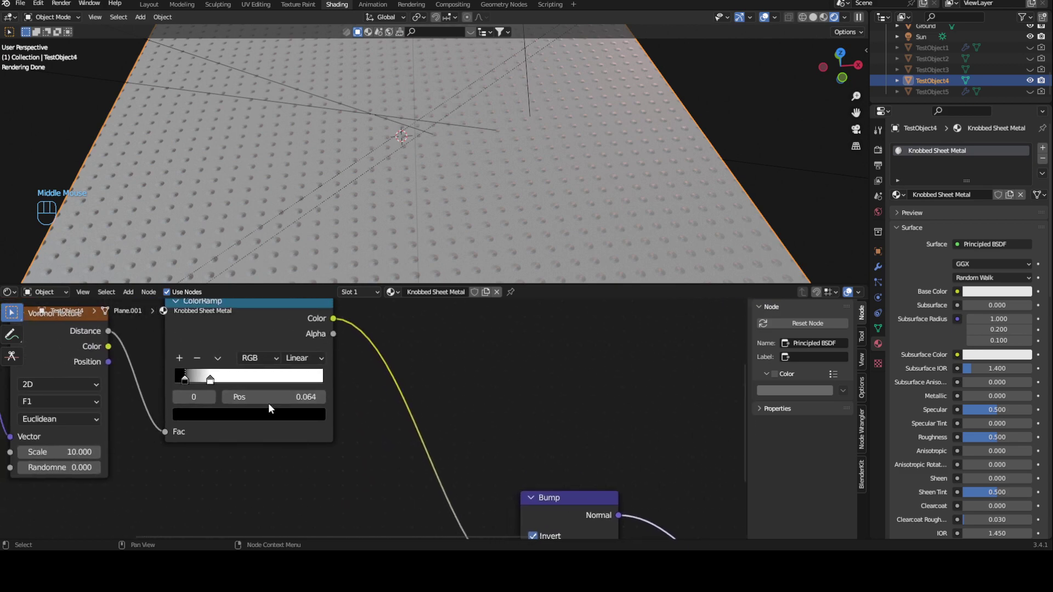
left_click(210, 378)
left_click_drag(210, 382, 274, 377)
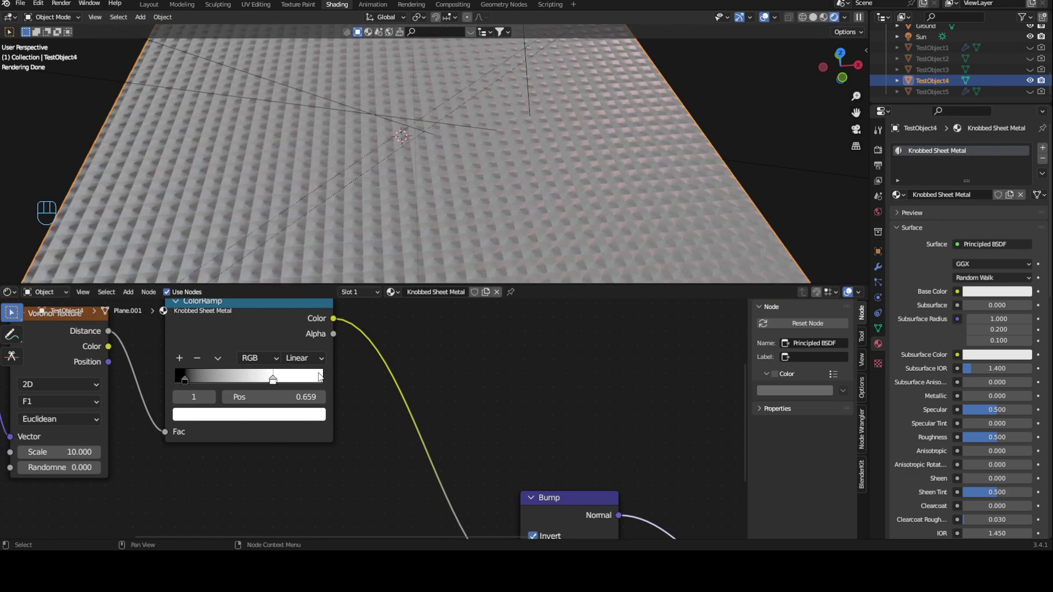
middle_click_drag(499, 156, 493, 181, "ctrl")
key("ctrl+z")
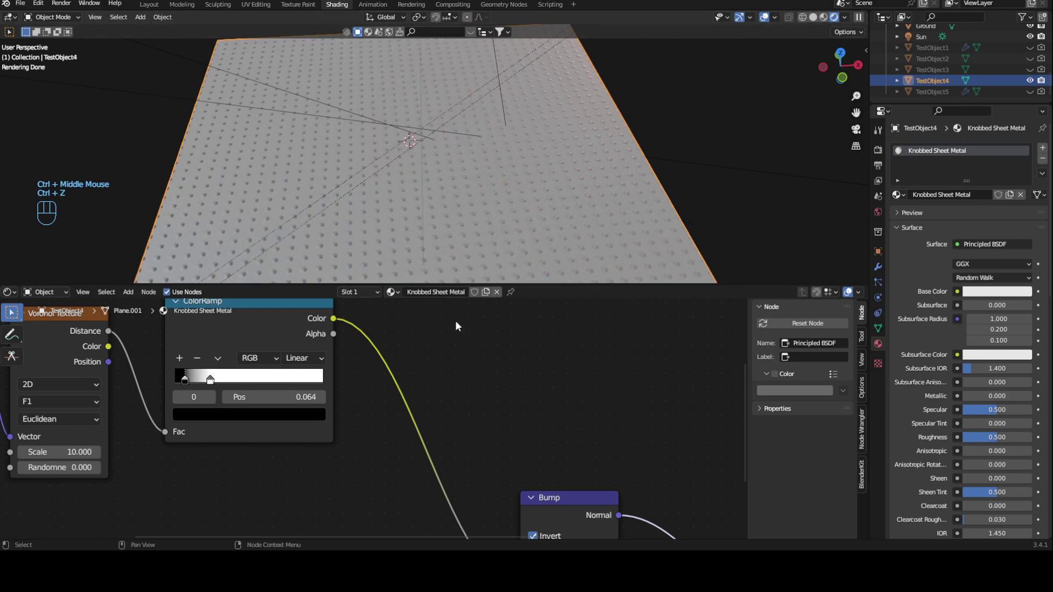
Step: Set the Principled BSDF's Metallic value to 1
middle_click_drag(487, 395, 433, 426, "ctrl")
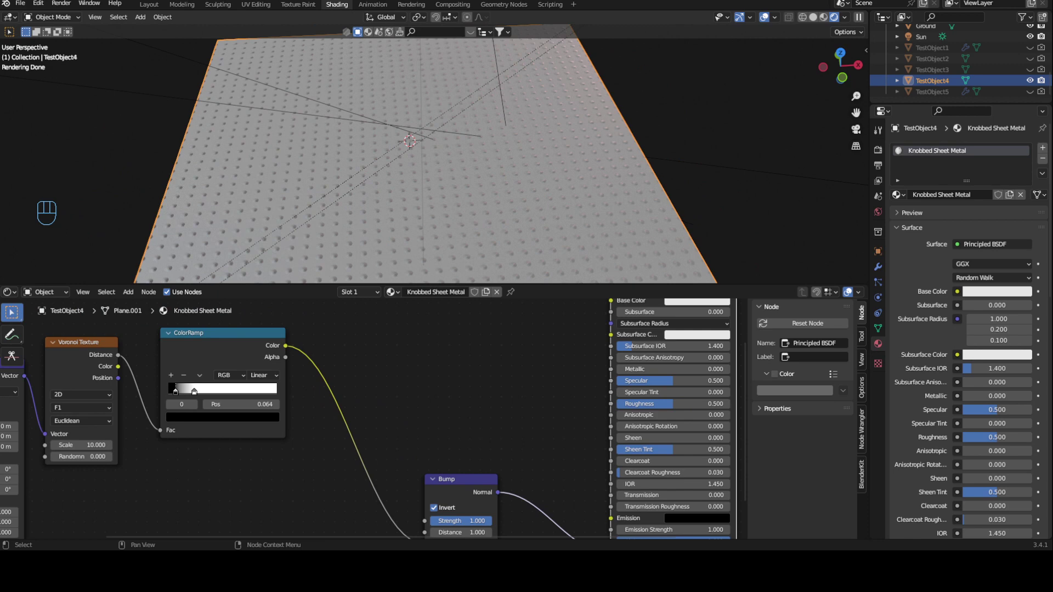
middle_click_drag(374, 419, 352, 420, "ctrl")
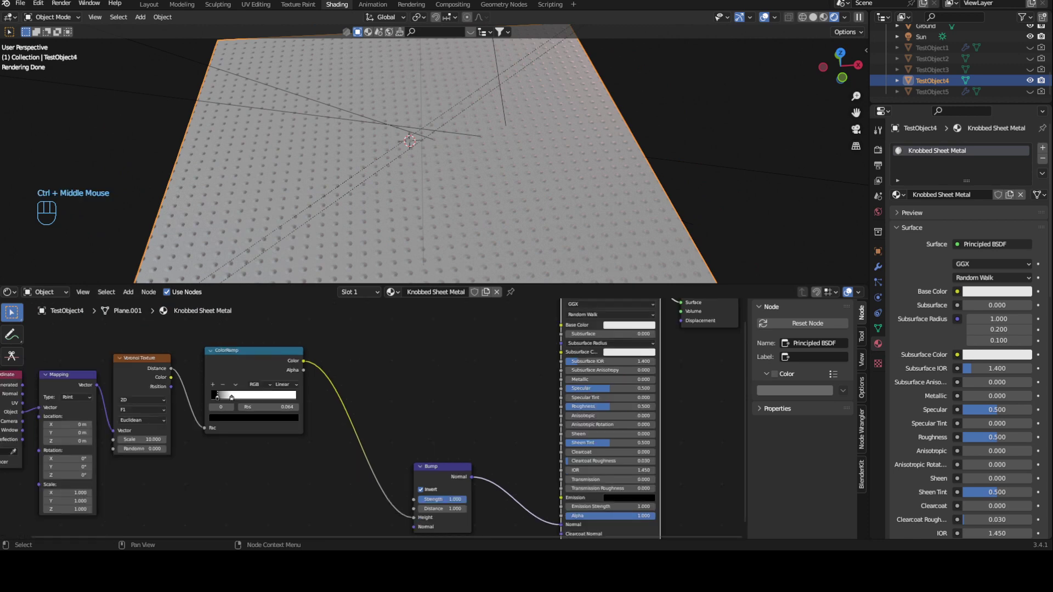
mouse_move(520, 379)
middle_mouse_down()
mouse_move(377, 380)
mouse_move(509, 381)
middle_mouse_up()
middle_click_drag(476, 344, 491, 344, "ctrl")
left_click(683, 327)
left_click_drag(479, 343, 565, 343)
middle_click_drag(502, 100, 571, 167)
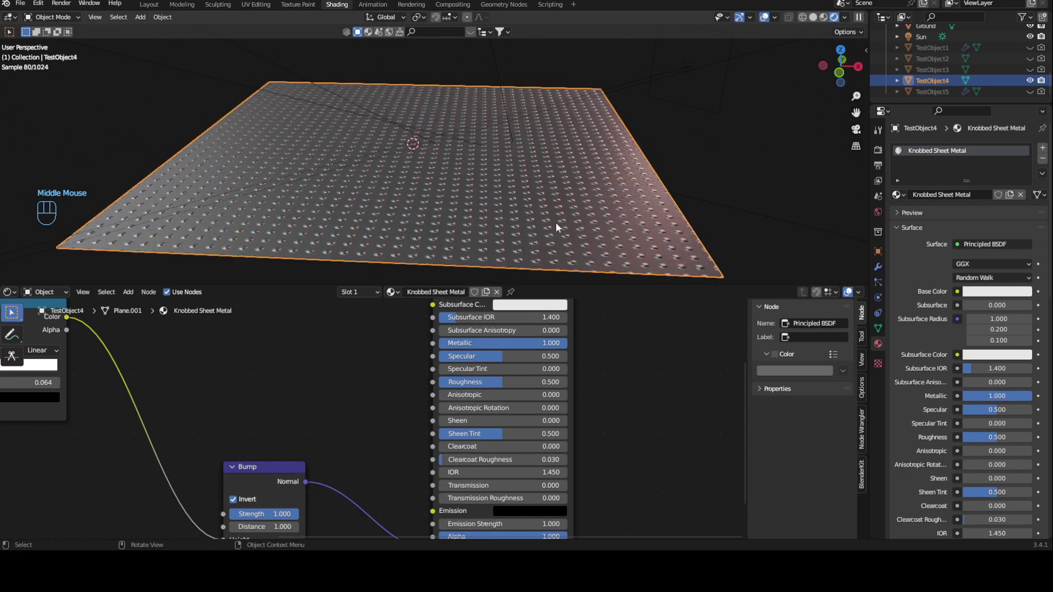
Step: Set the Principled BSDF's Roughness to 0.6
middle_click_drag(626, 445, 556, 410)
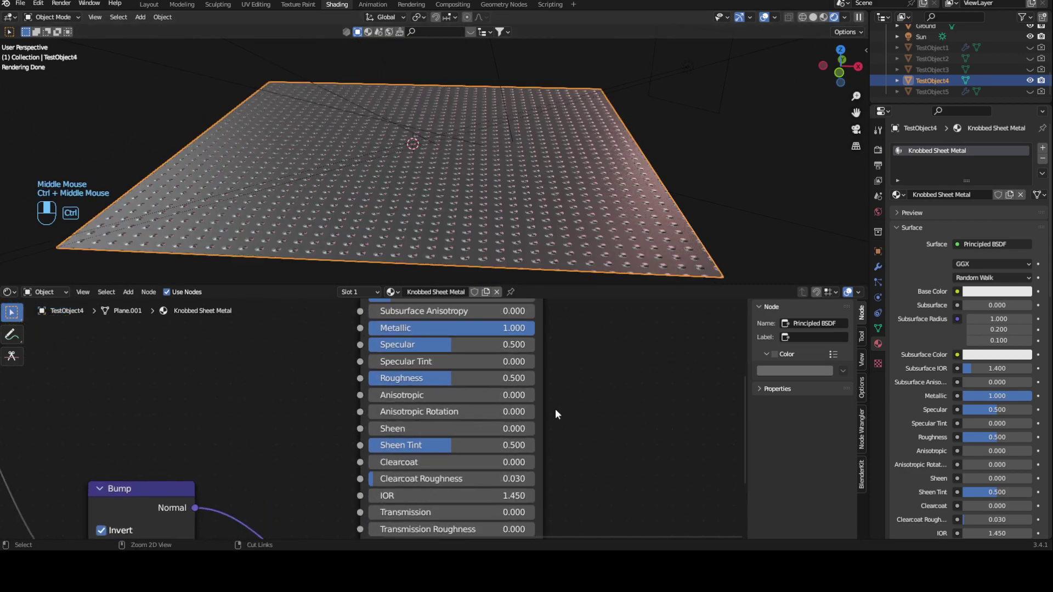
left_click(506, 374)
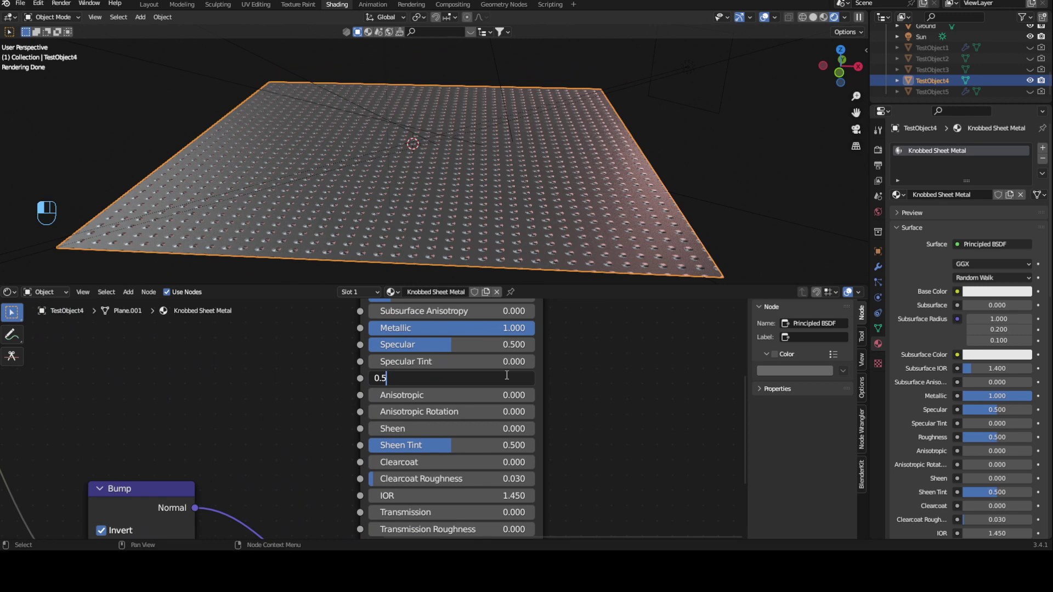
key("BackSpace")
type("6")
key("Return")
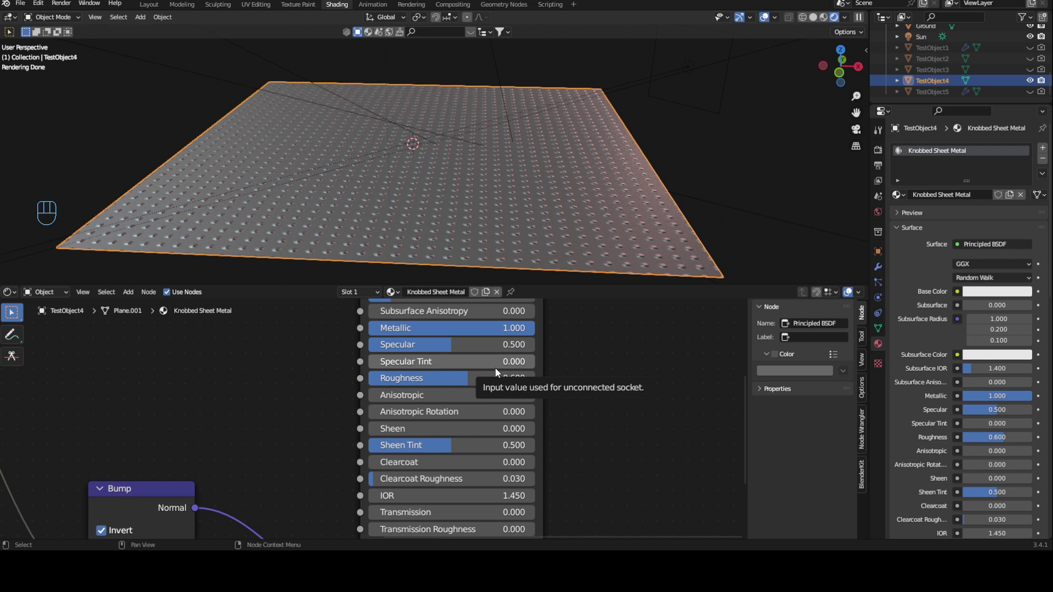
Step: Move the Texture Coordinate, Mapping, Voronoi Texture and ColorRamp nodes downward to free space above them
middle_click_drag(216, 355, 310, 418)
middle_click_drag(477, 308, 439, 360)
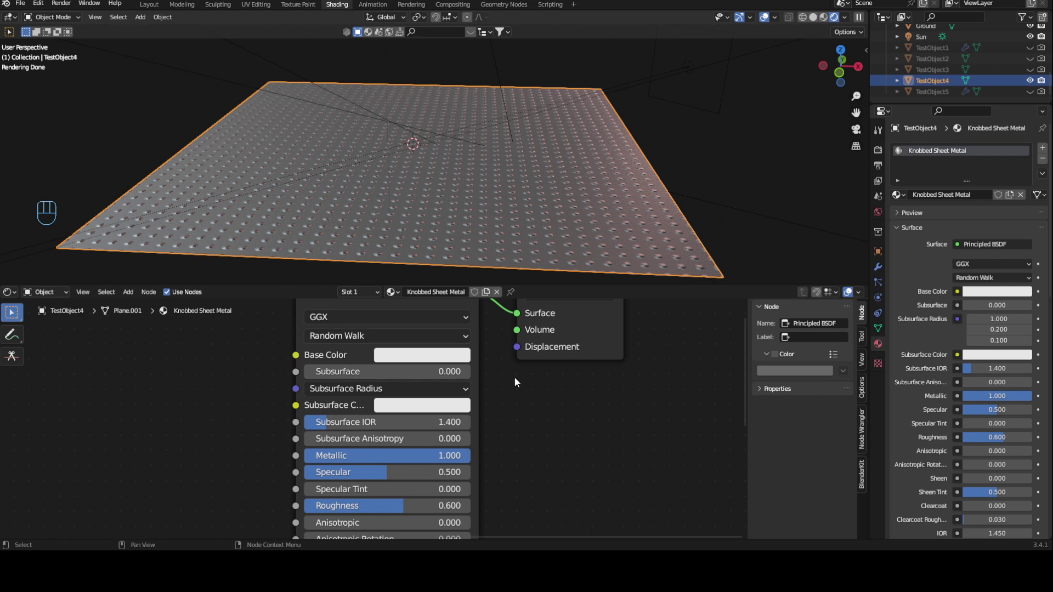
middle_click_drag(515, 378, 513, 433)
middle_click_drag(163, 390, 422, 436)
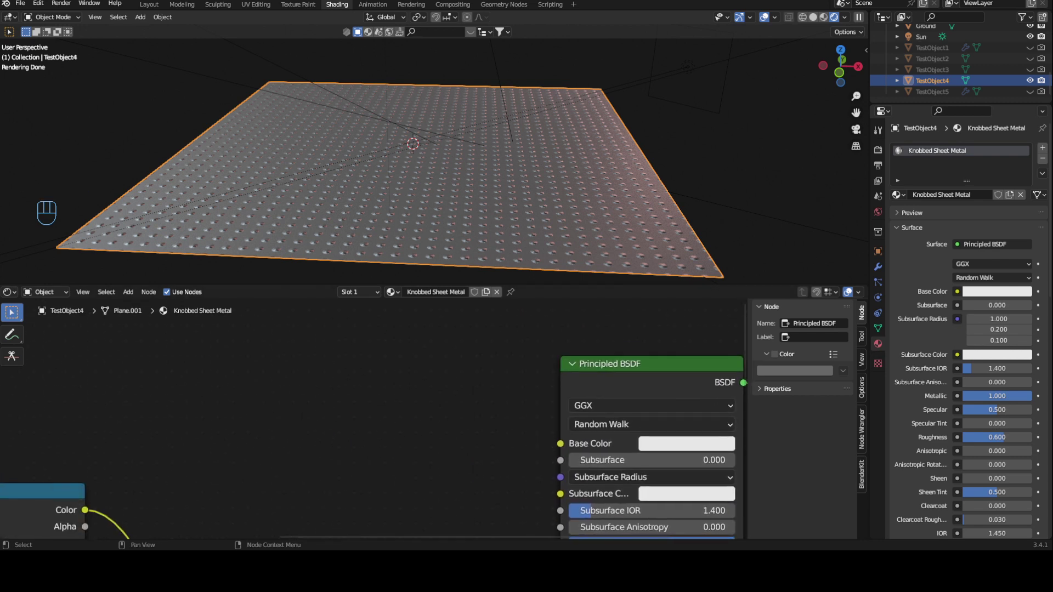
middle_click_drag(258, 364, 203, 443, "ctrl")
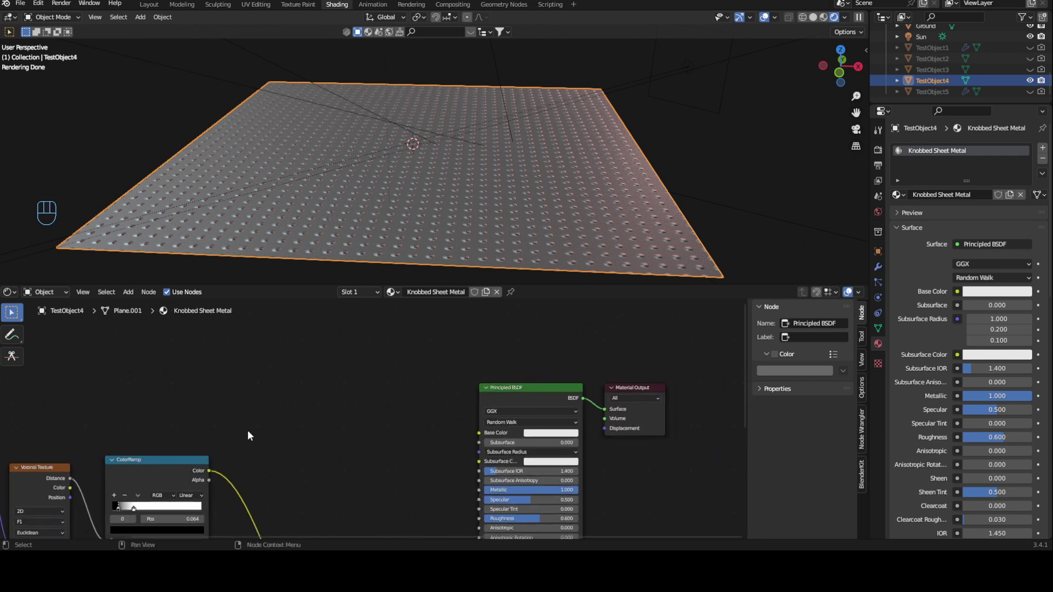
middle_click_drag(93, 387, 394, 423)
middle_click_drag(355, 387, 316, 332)
left_click_drag(148, 364, 448, 518)
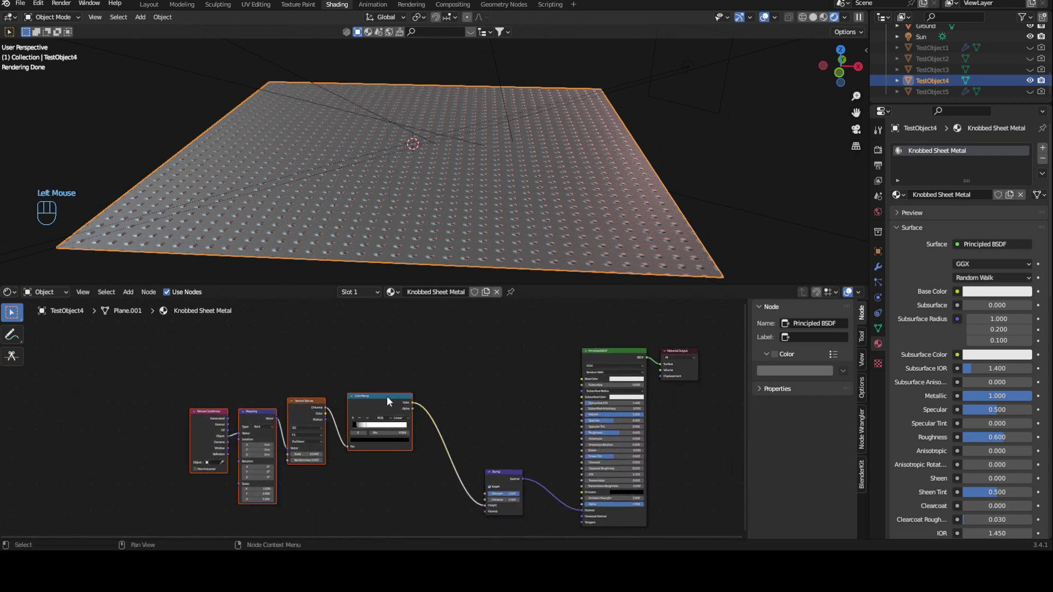
left_click_drag(387, 396, 392, 474)
left_click(283, 340)
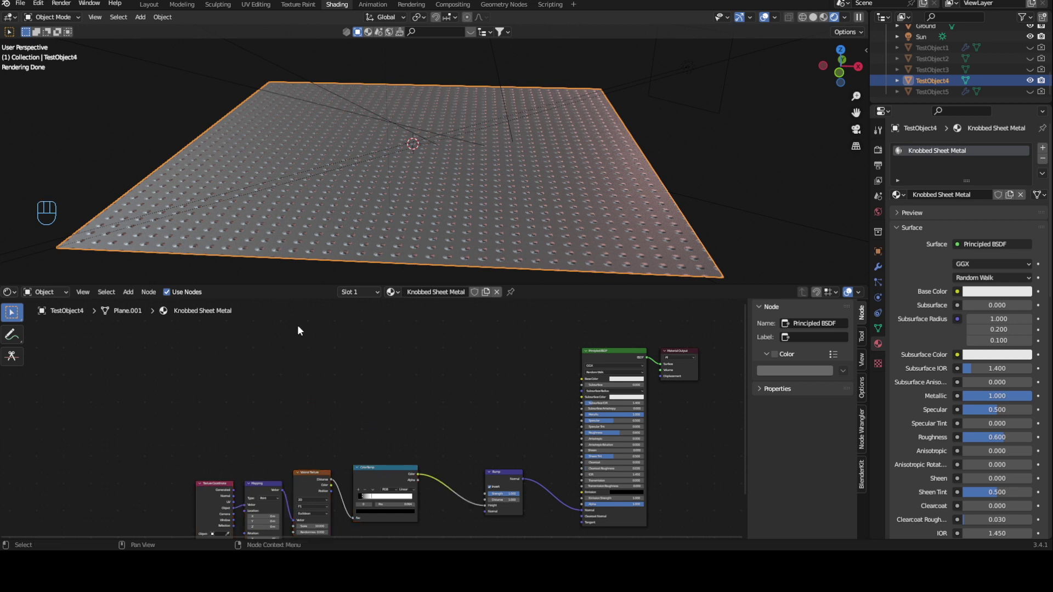
Step: Add a Musgrave Texture node in the free area above the Voronoi Texture and ColorRamp chain
key("shift+a")
left_click(298, 327)
type("mus")
left_click(337, 345)
left_click(315, 333)
middle_click_drag(347, 369, 326, 339, "ctrl")
middle_click_drag(384, 429, 371, 361, "ctrl")
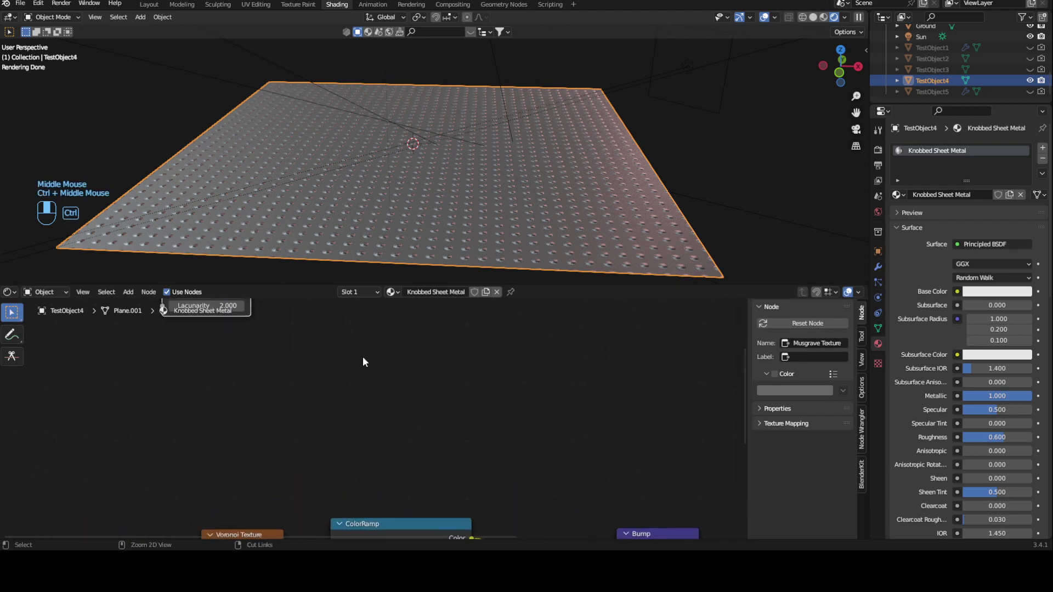
middle_click_drag(315, 336, 419, 457)
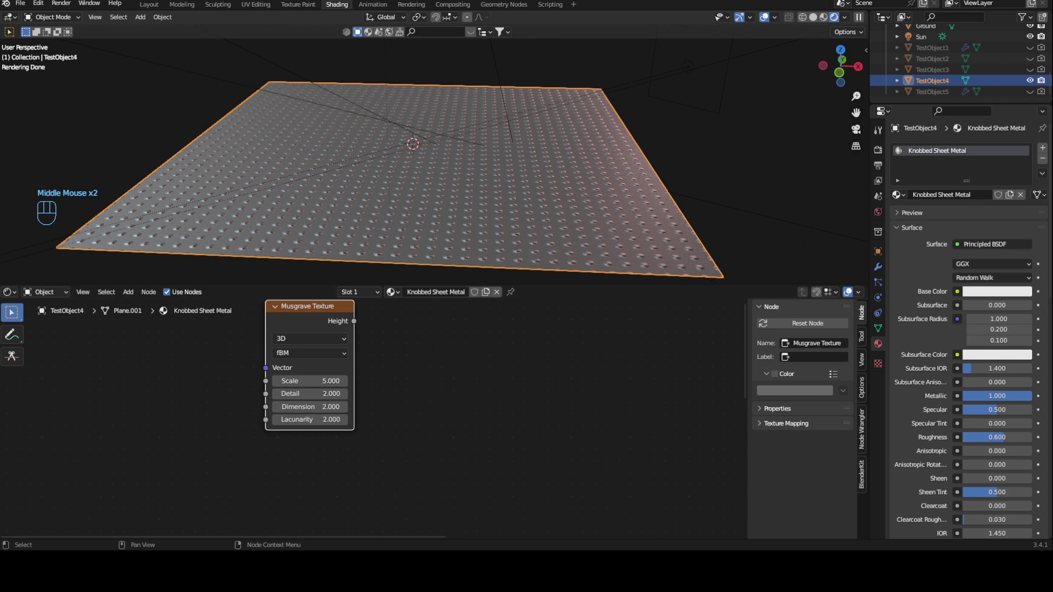
middle_click_drag(333, 322, 387, 353)
Step: Add a Texture Coordinate node for the Musgrave Texture without a Mapping node, linking its Object output to the Vector input
left_click(354, 337)
key("ctrl+t")
left_click(239, 362)
key("Delete")
left_click_drag(189, 414, 317, 399)
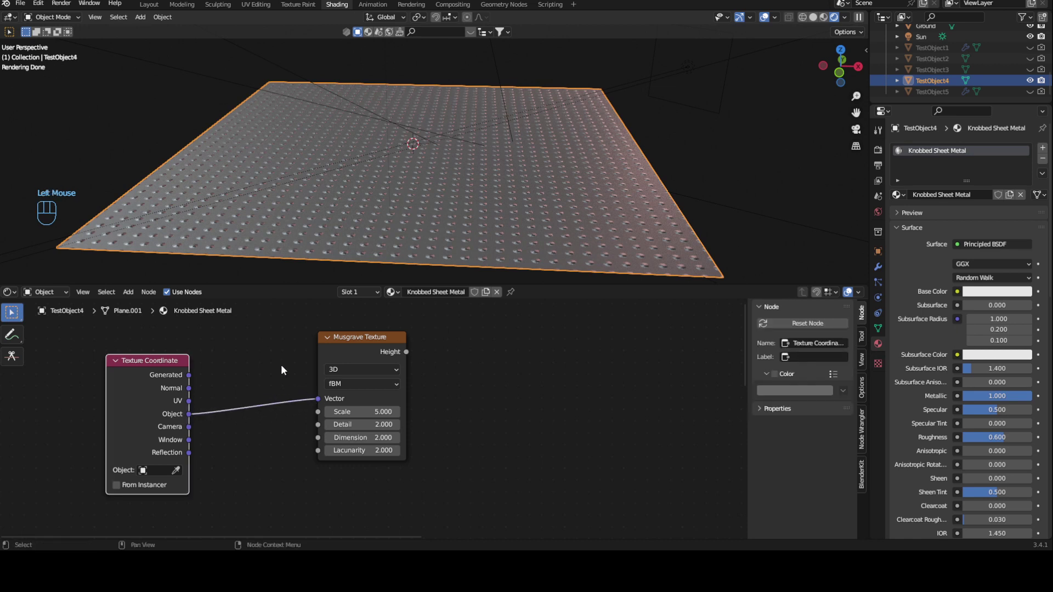
Step: Insert a Noise Texture between the Texture Coordinate and Musgrave Texture nodes, and preview the Musgrave output on the plane
key("shift+a")
left_click(280, 360)
type("noise")
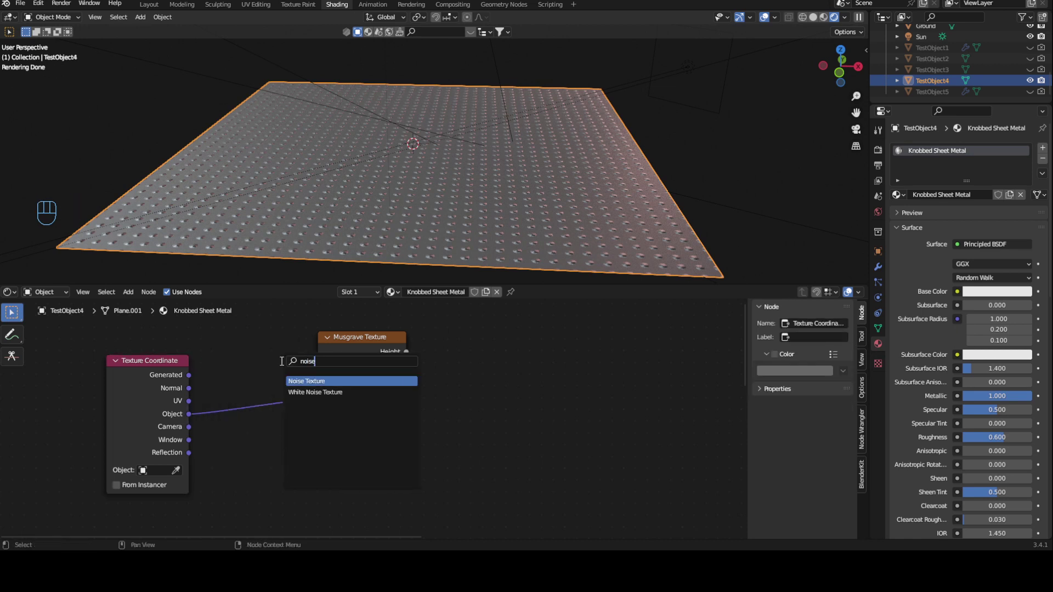
key("Return")
left_click(255, 395)
middle_click_drag(449, 417, 337, 406, "shift")
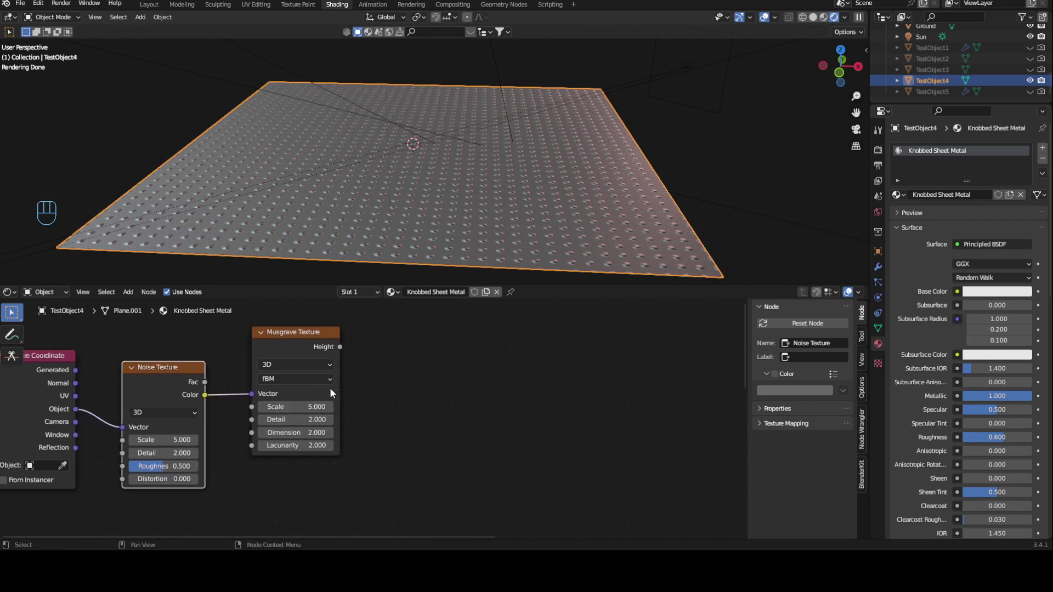
left_click(293, 335, "ctrl+shift")
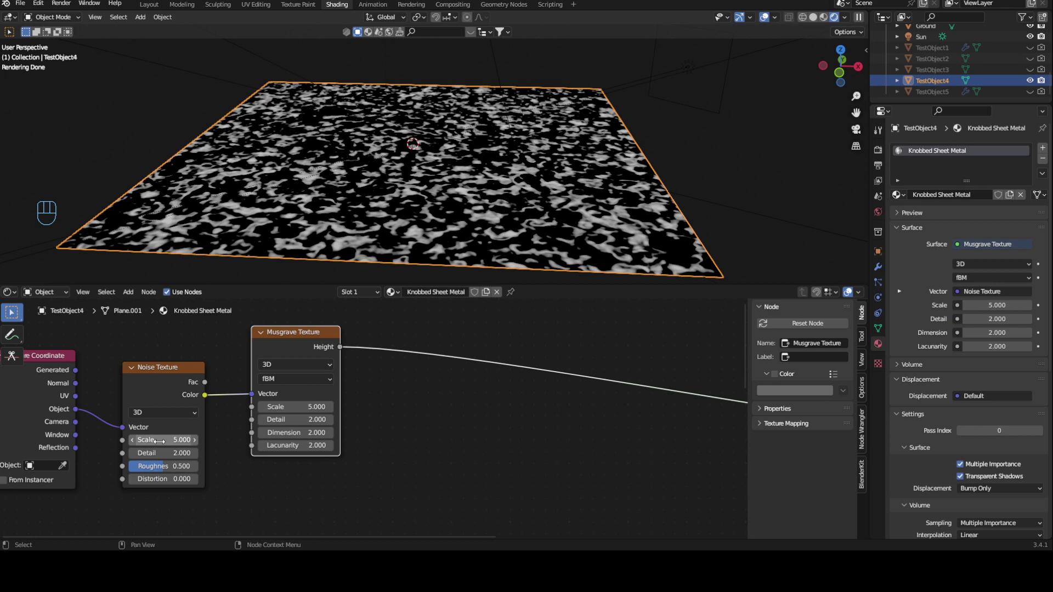
Step: Set the Noise Texture's Detail to 15 and the Musgrave Texture's Dimension to 0.6 and Lacunarity to 1.7
left_click_drag(162, 449, 236, 449)
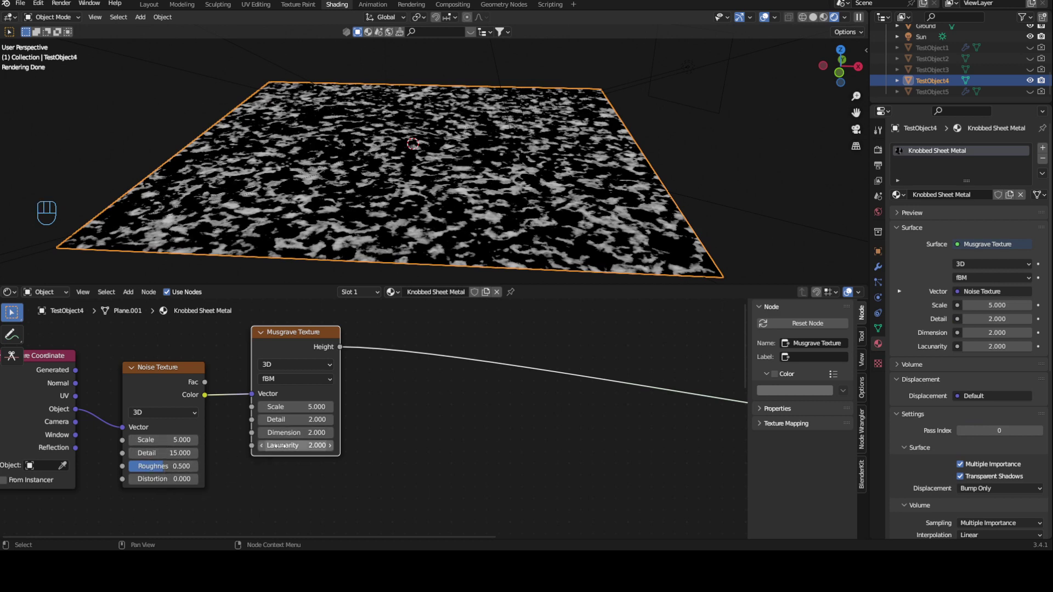
left_click(308, 433)
type("0.6")
key("Return")
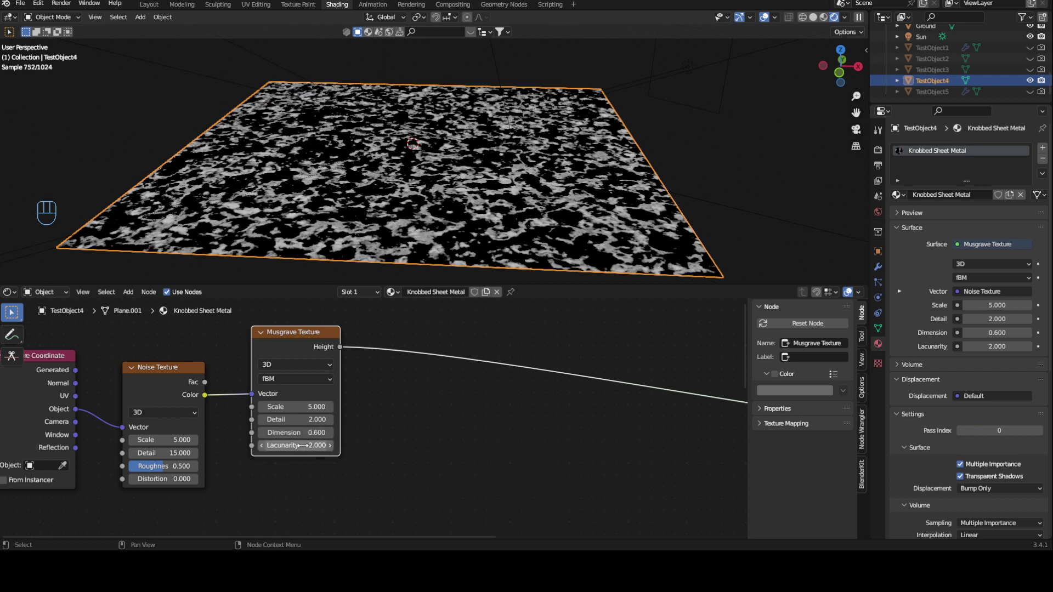
left_click(302, 445)
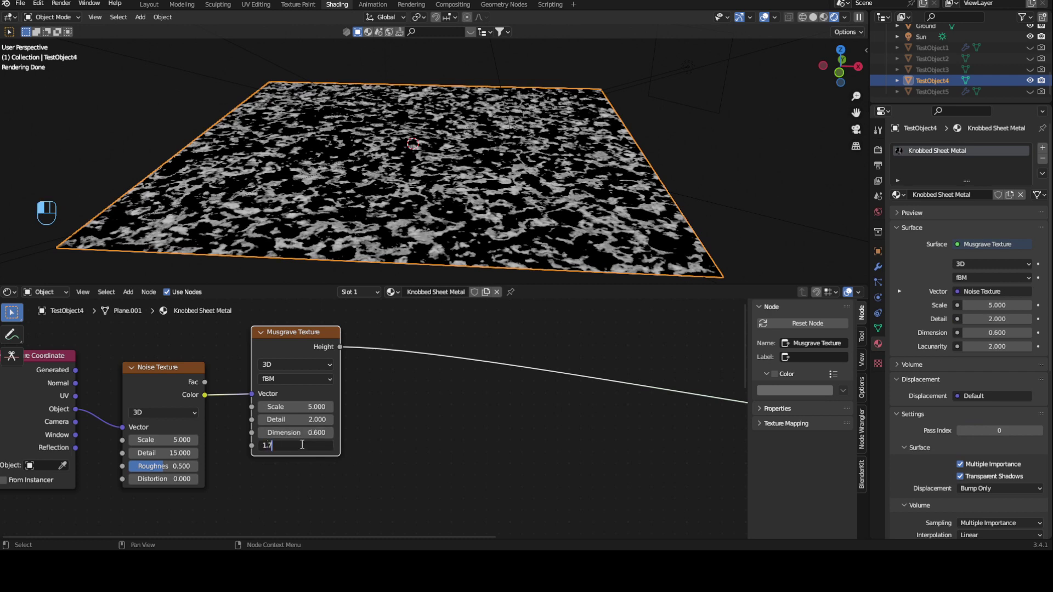
key("Return")
middle_click_drag(567, 145, 479, 160)
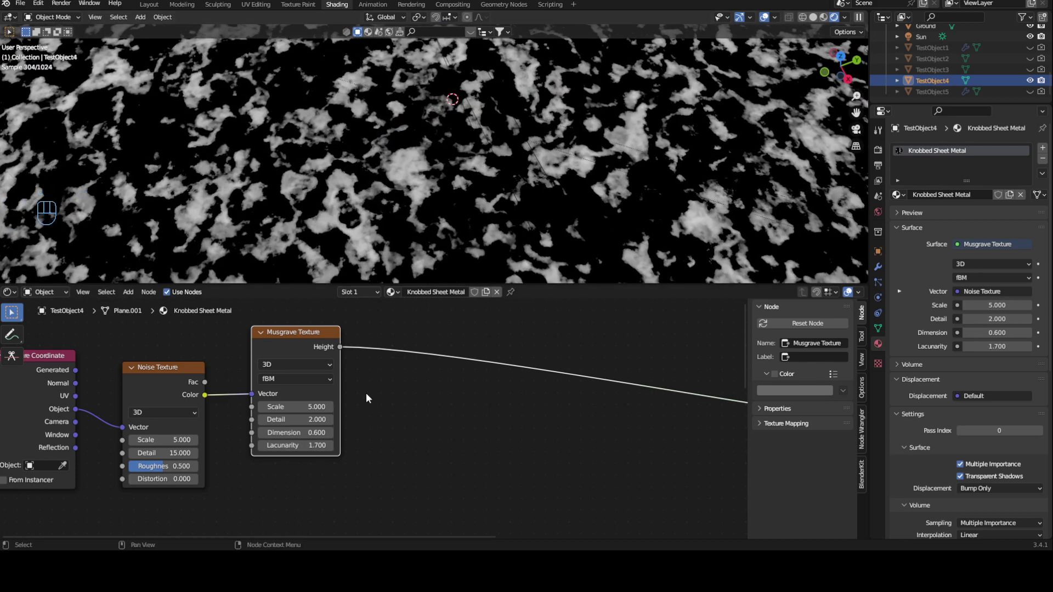
Step: Set the Musgrave Texture's Detail to 15 and check the pattern across the whole plane
scroll(367, 393, "up", 1)
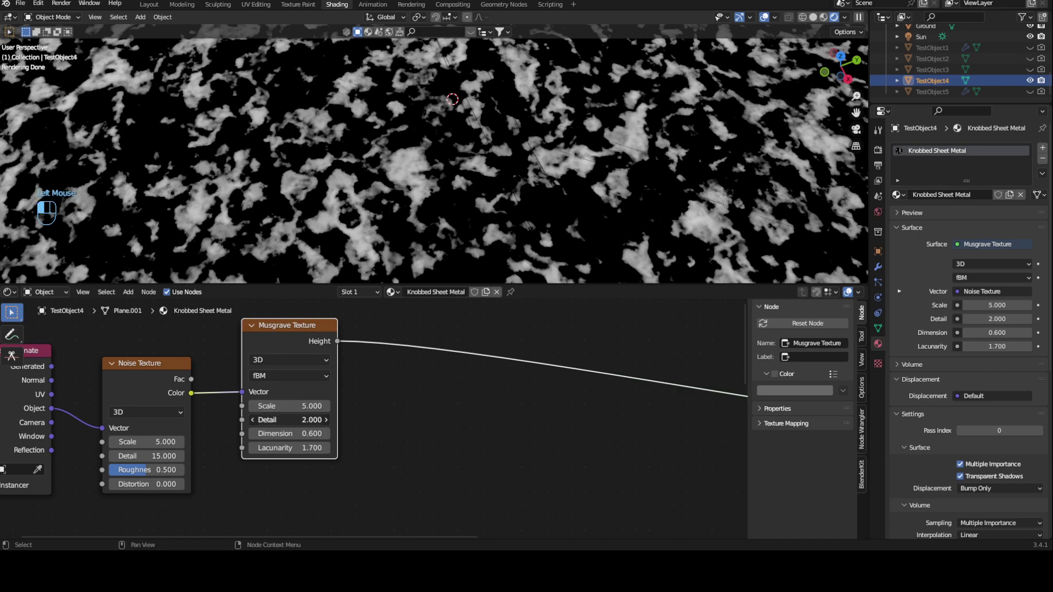
left_click_drag(292, 419, 384, 420)
middle_click_drag(402, 51, 396, 82, "ctrl")
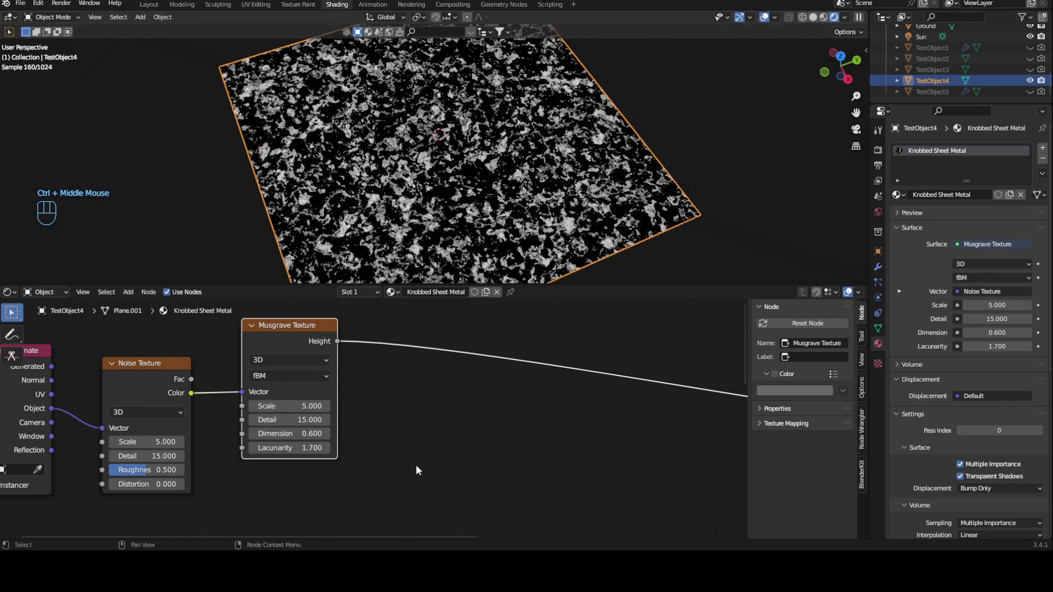
middle_click_drag(446, 393, 394, 383)
middle_click_drag(446, 158, 478, 146)
middle_click_drag(353, 444, 378, 472, "ctrl")
middle_click(406, 419)
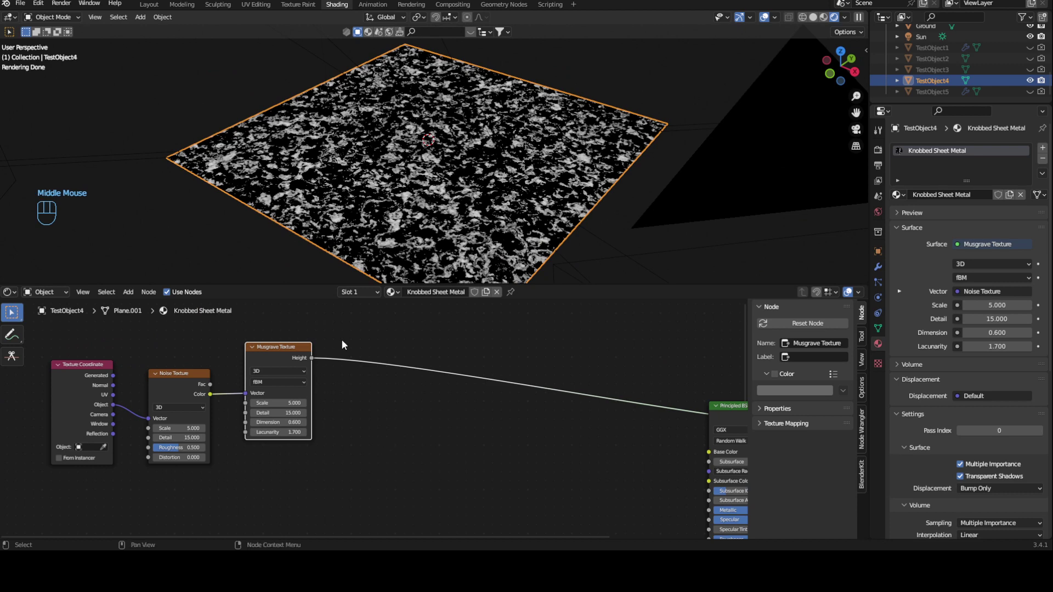
Step: Duplicate the Musgrave Texture below the original and link the Texture Coordinate's Object output to the copy's Vector input
key("shift+d")
left_click(278, 459)
middle_click_drag(278, 459, 294, 397, "shift")
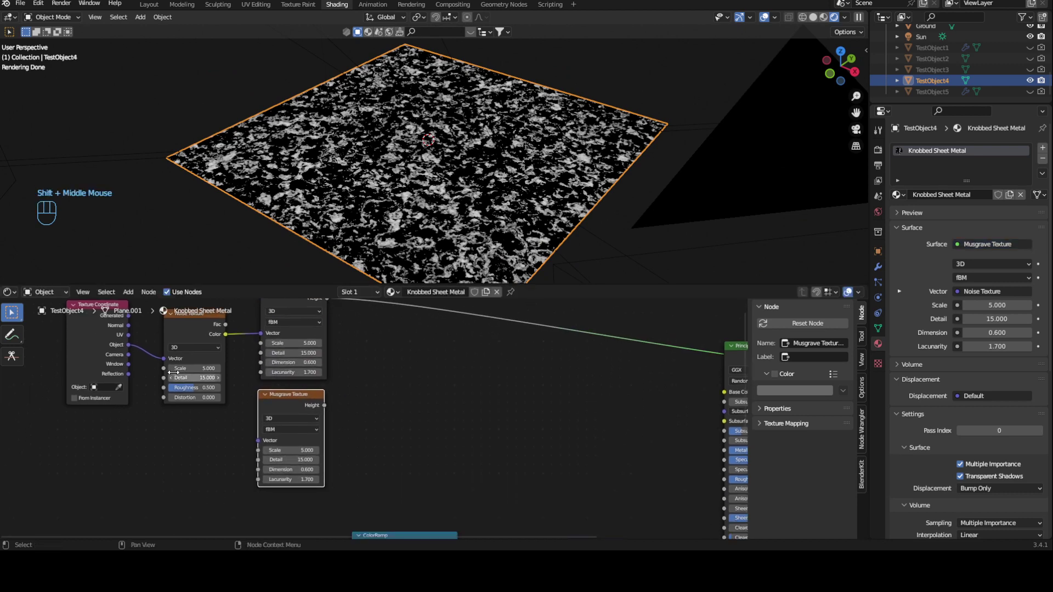
left_click_drag(130, 345, 258, 442)
middle_click_drag(355, 399, 257, 397)
Step: Preview the duplicated Musgrave Texture on the plane and change its type to Hetero Terrain
left_click(279, 415)
left_click(280, 415, "ctrl+shift")
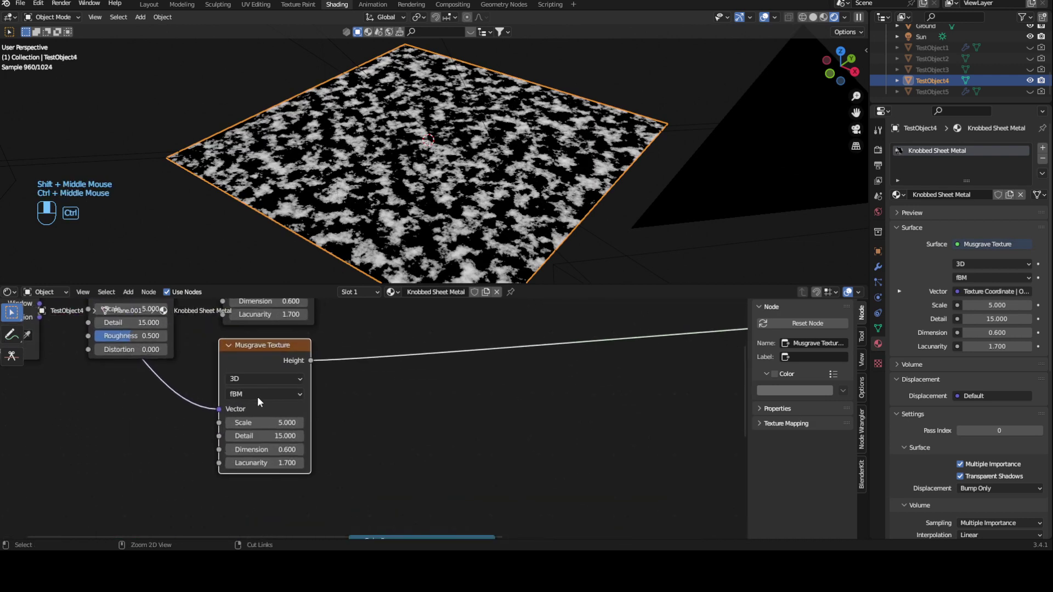
left_click(258, 393)
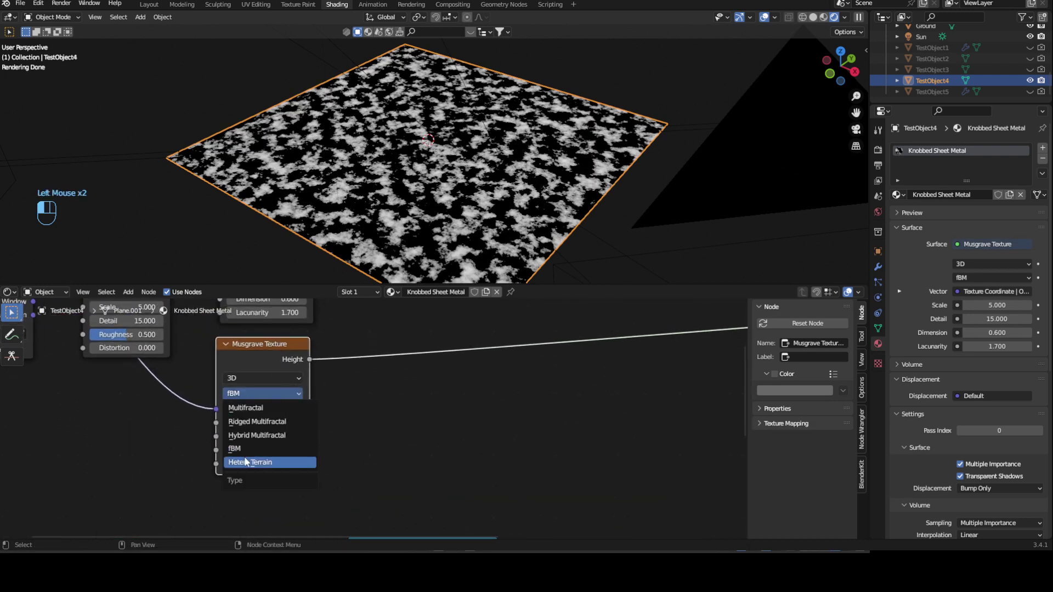
left_click(254, 456)
middle_click_drag(253, 456, 290, 419, "shift")
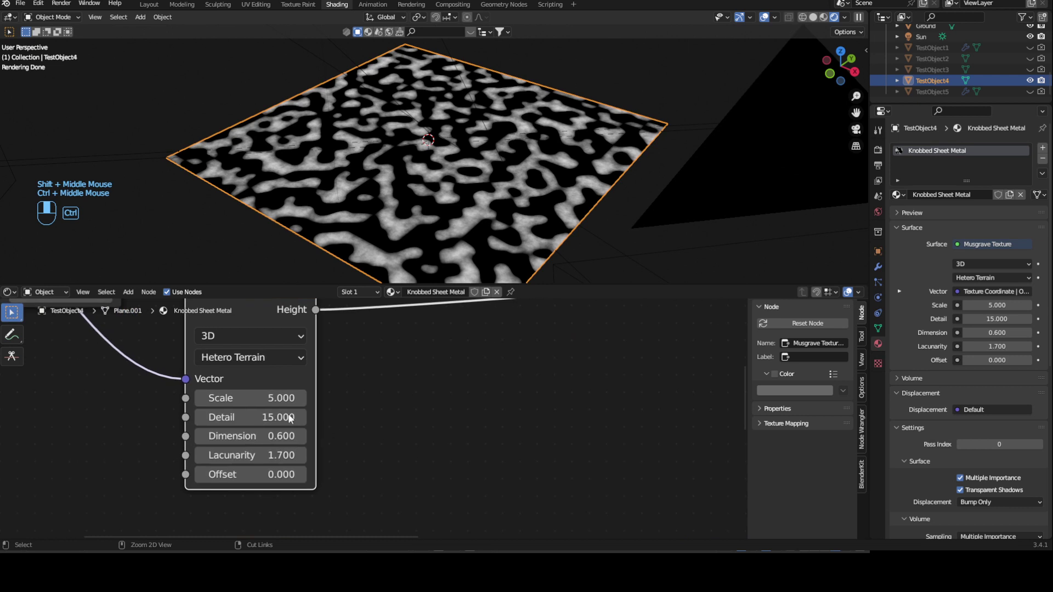
Step: Try raising the Hetero Terrain Musgrave Texture's Detail to 20
left_click_drag(243, 418, 244, 417)
left_click(445, 428)
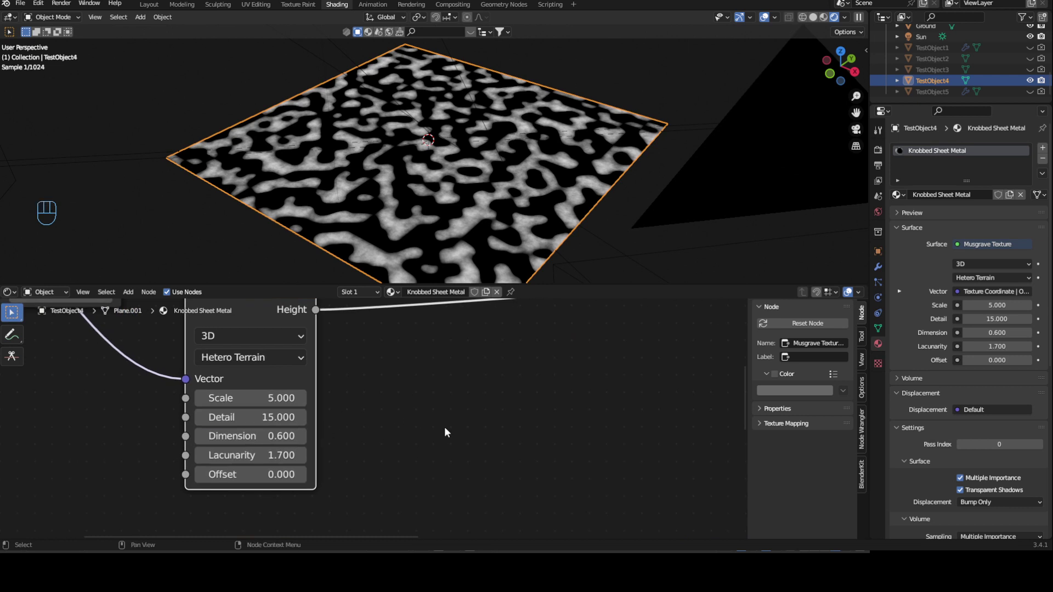
left_click(249, 420)
key("Return")
left_click_drag(251, 417, 421, 420)
left_click(265, 422)
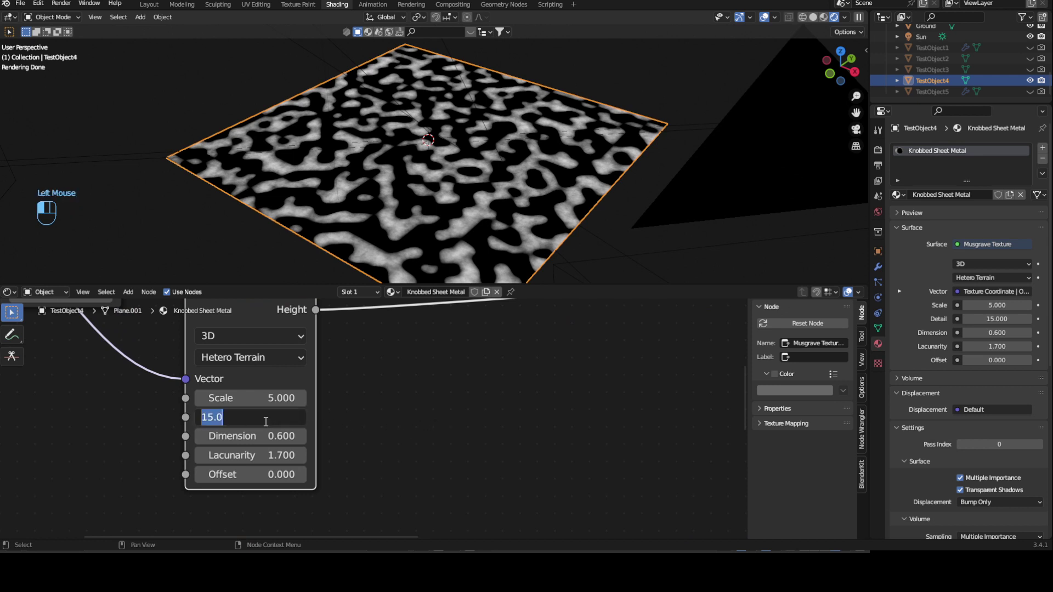
key("BackSpace")
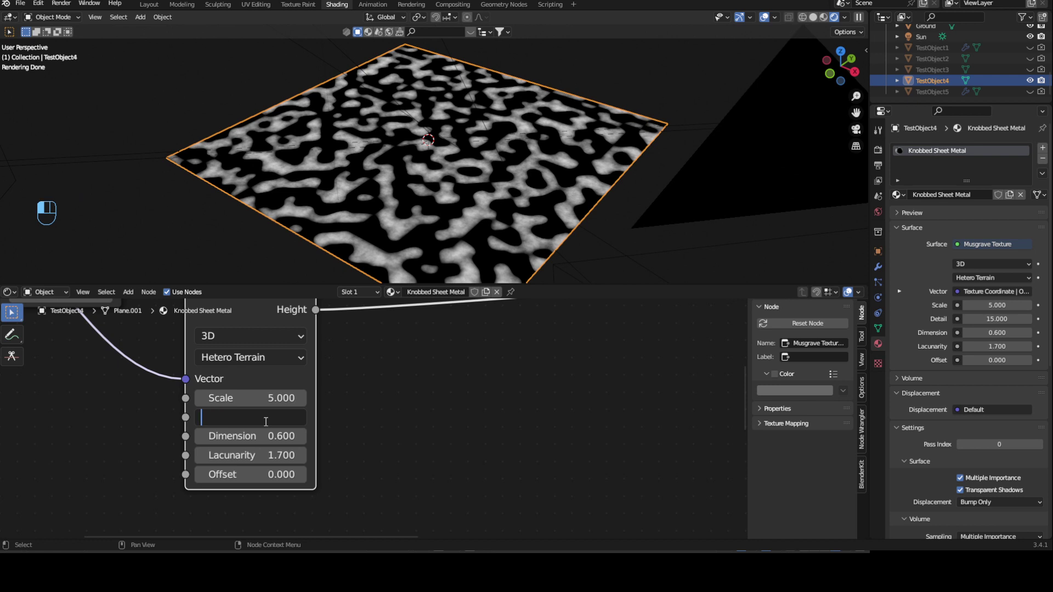
type("20")
key("Return")
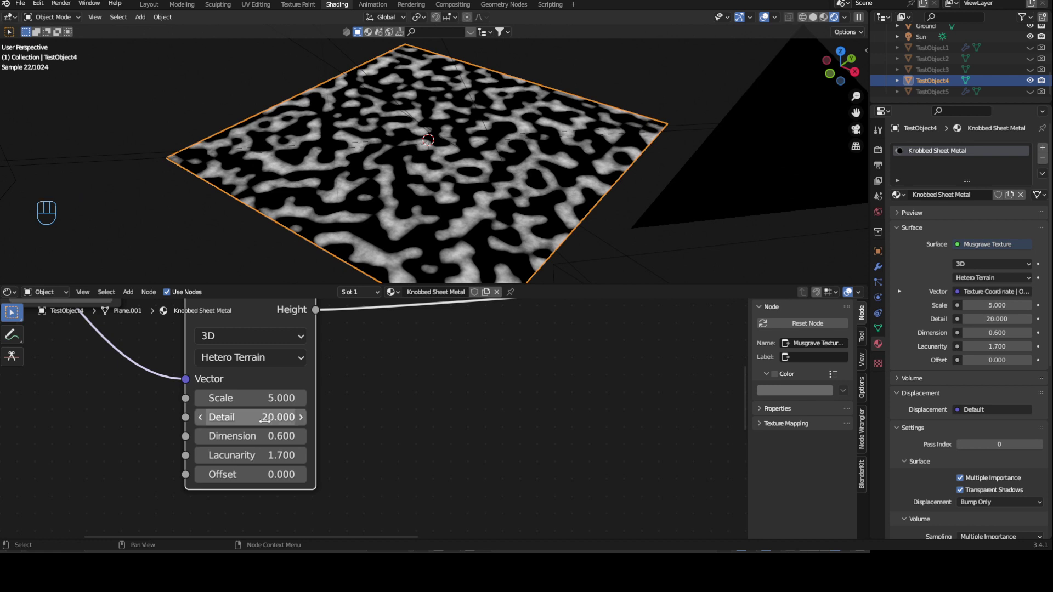
mouse_move(391, 387)
middle_mouse_down()
mouse_move(388, 423)
mouse_move(407, 397)
middle_mouse_up()
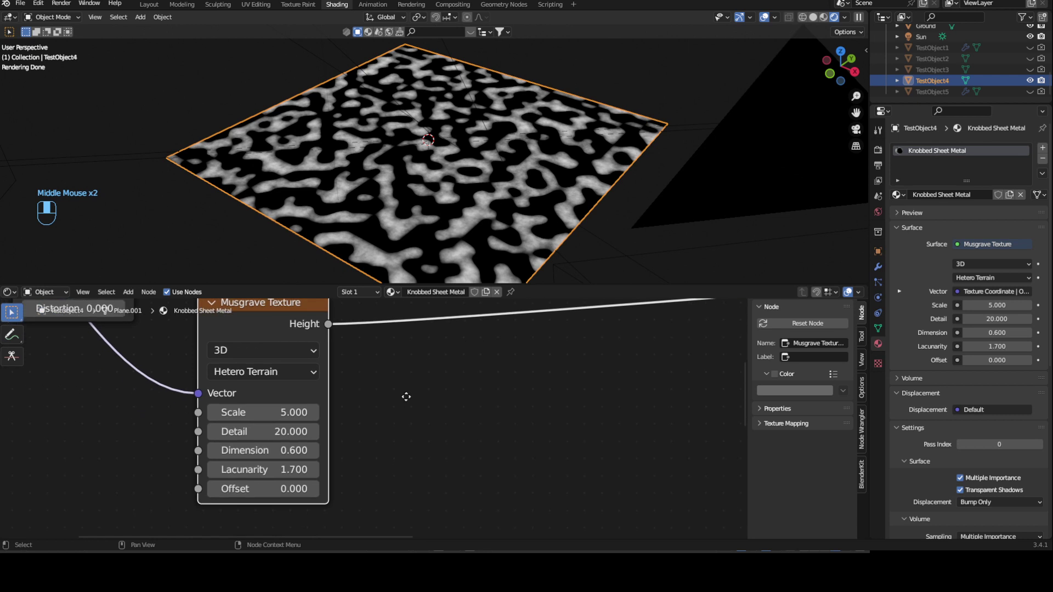
left_click_drag(258, 437, 324, 429)
left_click(282, 433)
left_click(345, 439)
left_click_drag(217, 435, 257, 433)
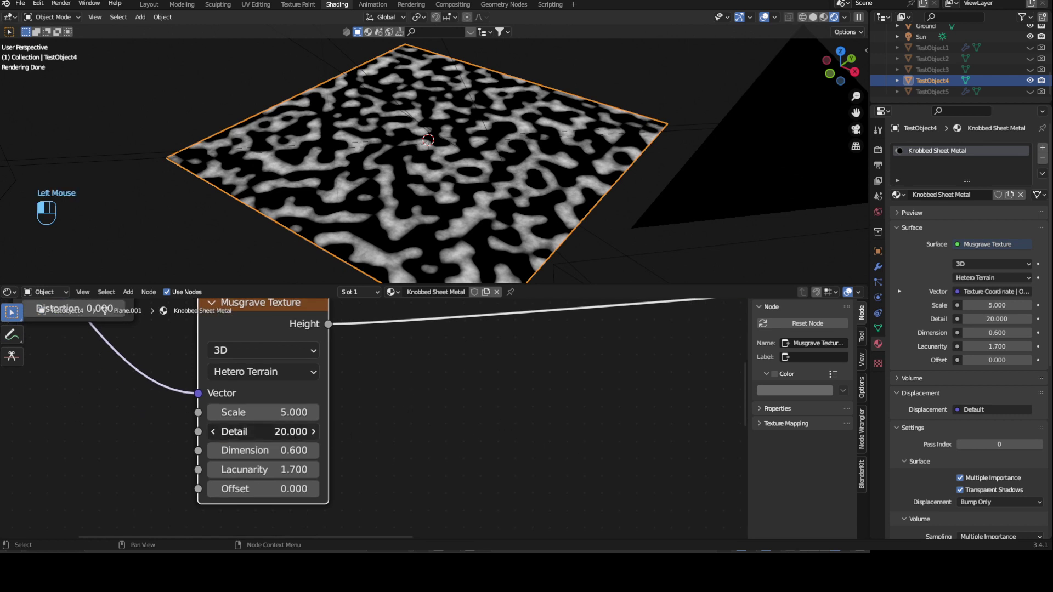
Step: Set the Hetero Terrain Musgrave Texture's Detail back to 15
middle_click_drag(349, 456, 312, 429)
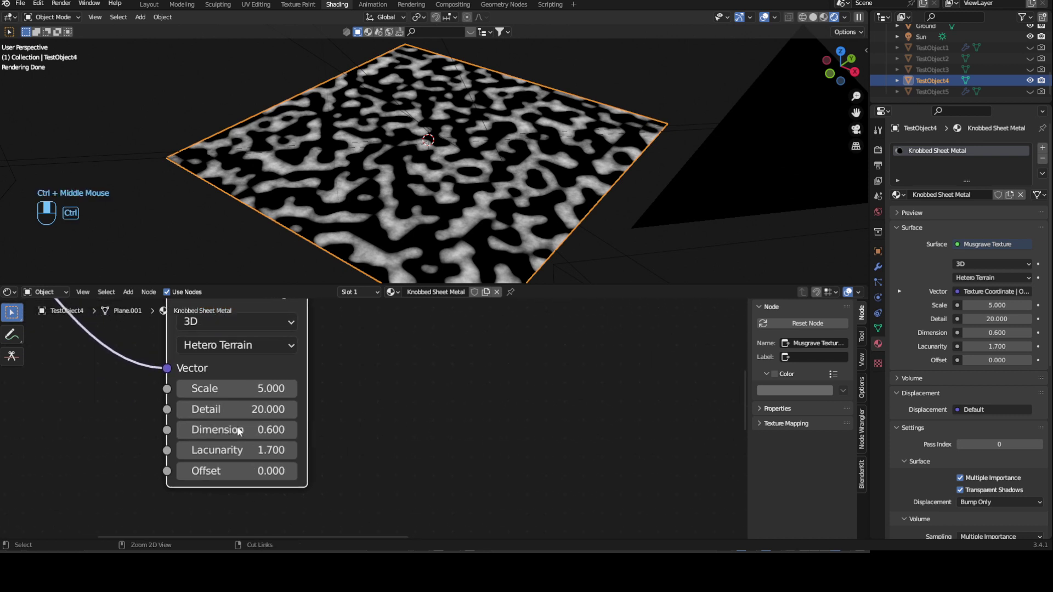
left_click(263, 409)
type("1")
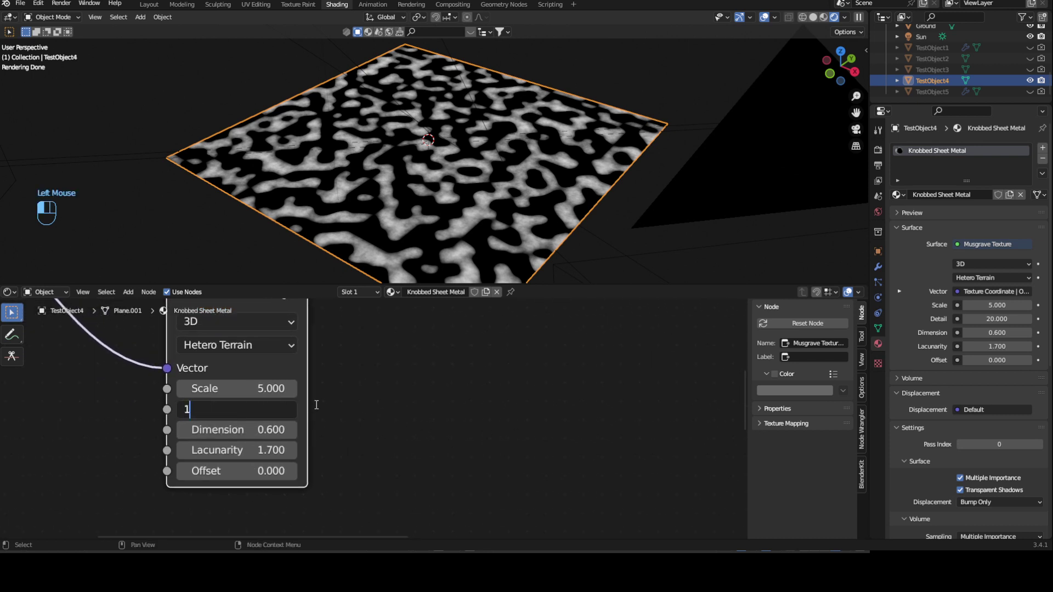
type("5")
key("Return")
Step: Set the Hetero Terrain Musgrave Texture's Dimension to 0 and Lacunarity to 2
middle_click_drag(324, 414, 346, 404, "shift")
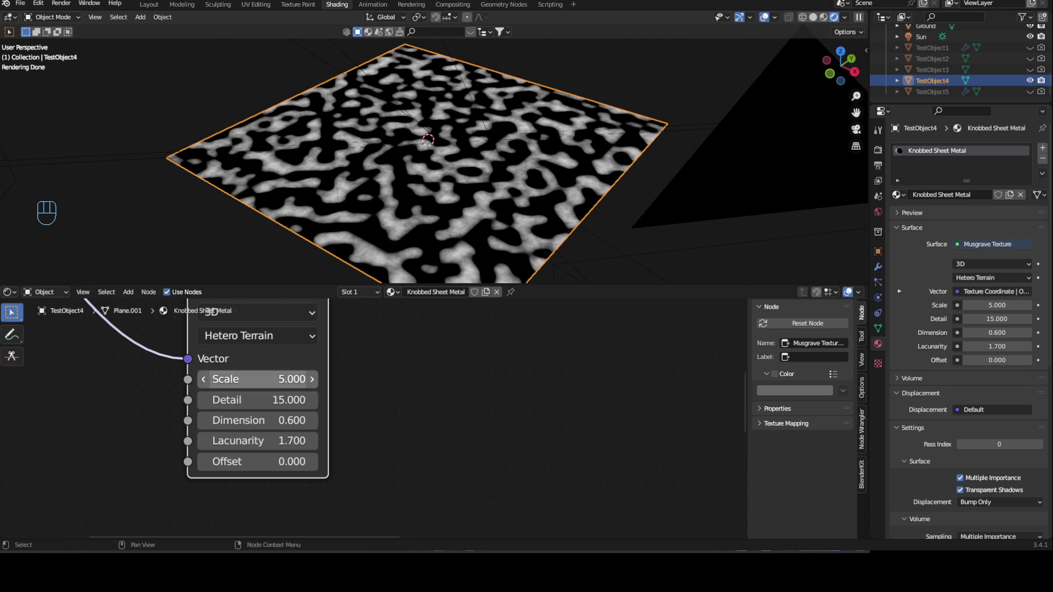
left_click(258, 420)
type("0")
key("Return")
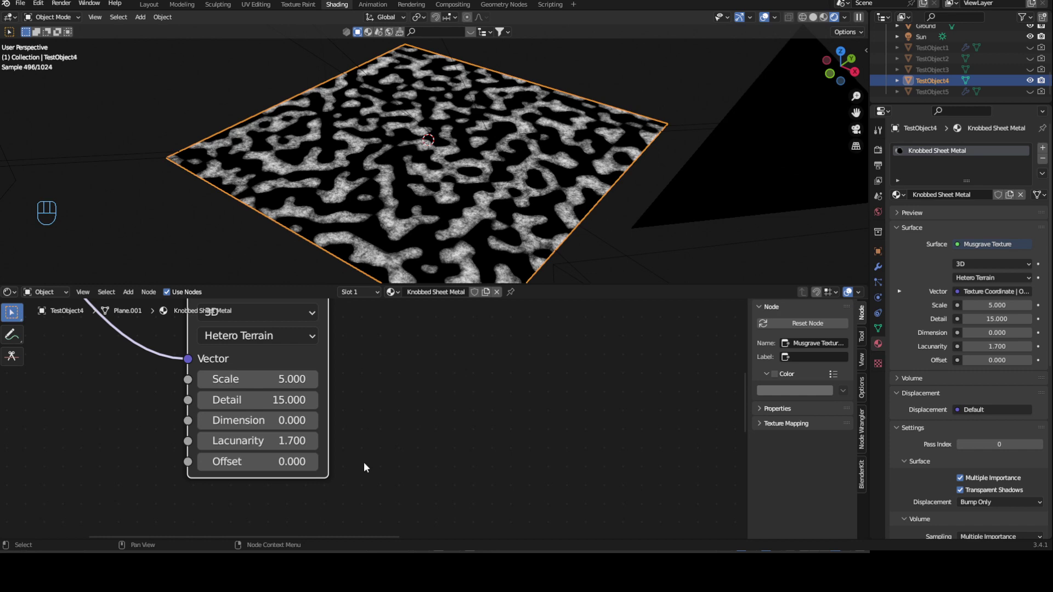
middle_click_drag(357, 466, 327, 457, "ctrl")
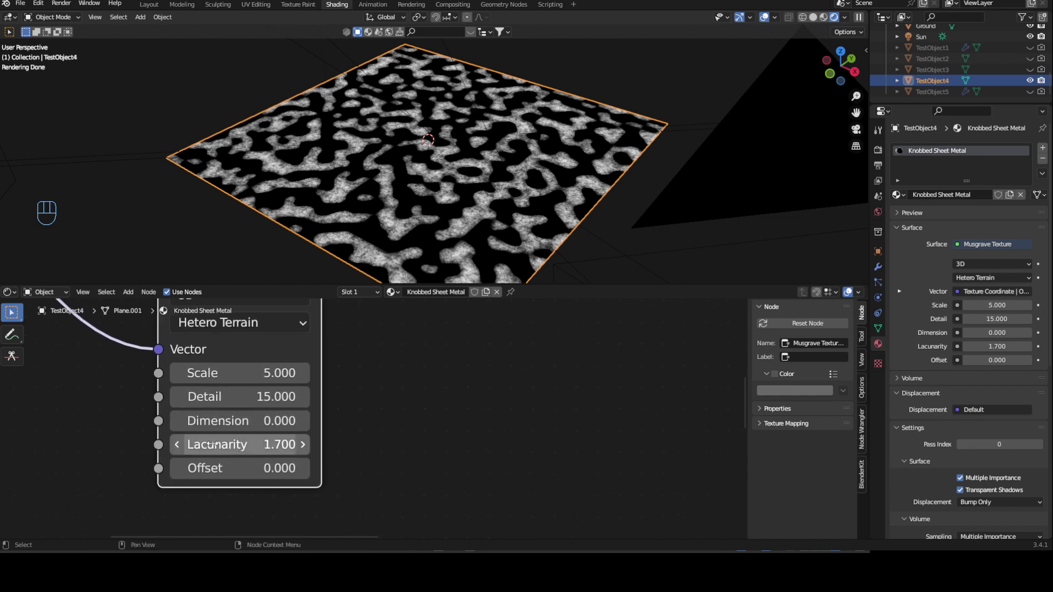
left_click(230, 447)
type("2.")
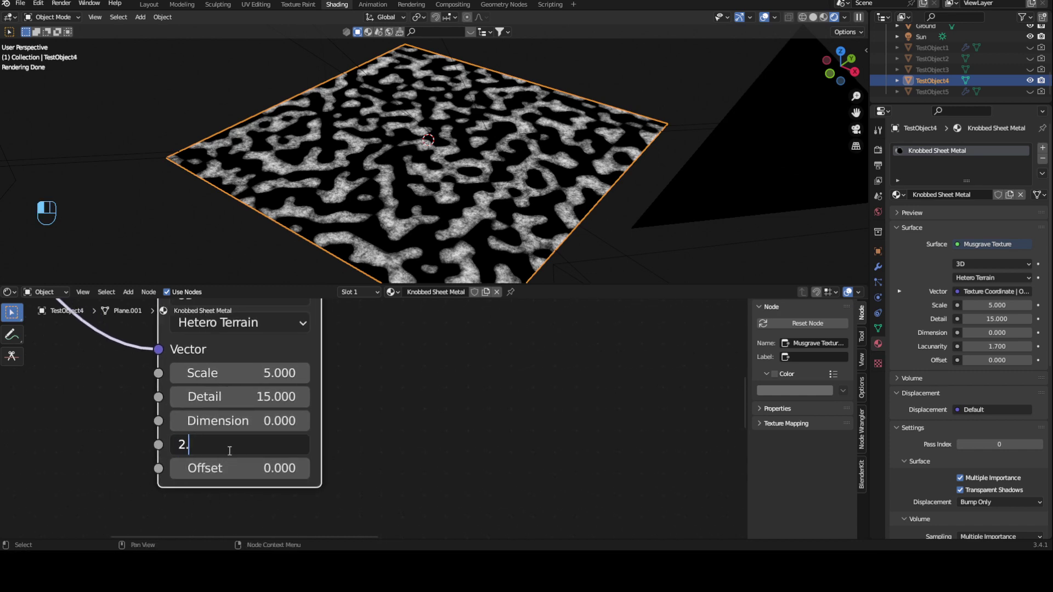
key("Return")
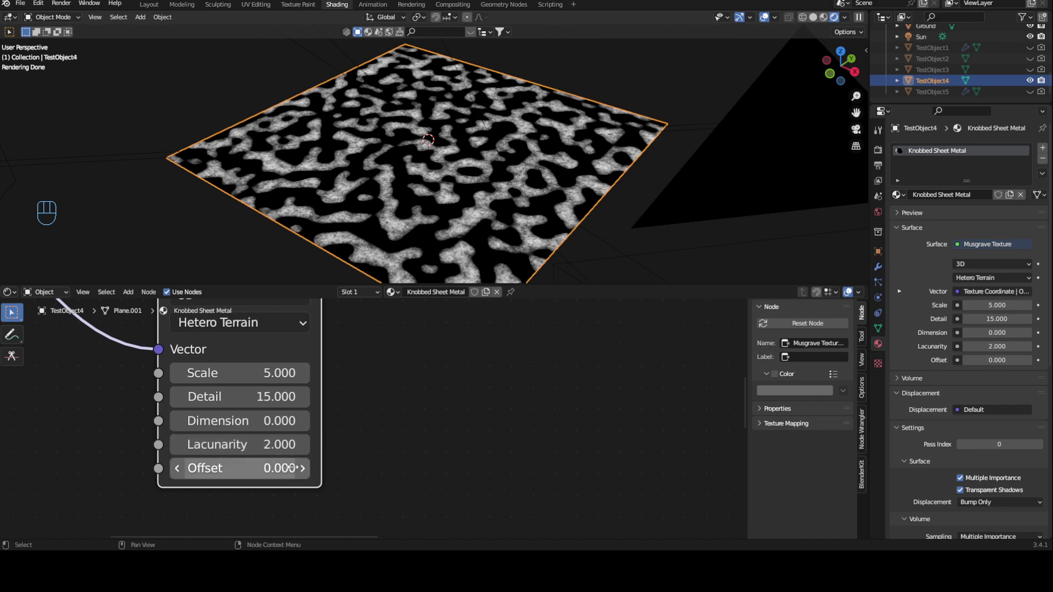
Step: Set the Hetero Terrain Musgrave Texture's Scale to 5.5
middle_click_drag(369, 404, 358, 464)
mouse_move(226, 438)
left_mouse_down()
mouse_move(265, 438)
mouse_move(218, 438)
mouse_move(241, 438)
mouse_move(232, 437)
left_mouse_up()
left_click(243, 437)
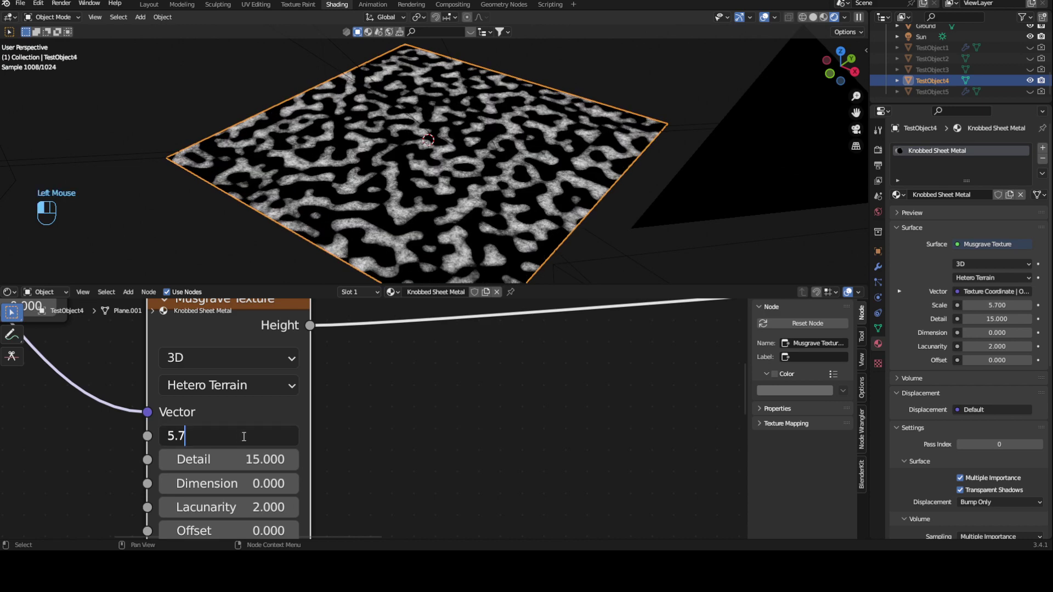
key("BackSpace")
type("5")
key("Return")
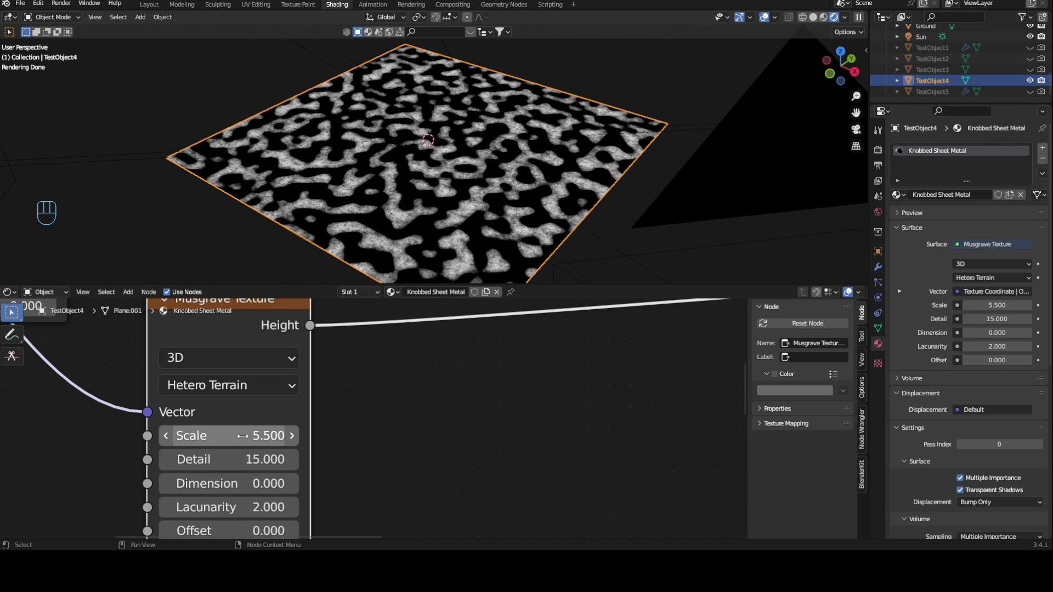
Step: Check the plane's transform and dimensions in the viewport's item properties
key("n")
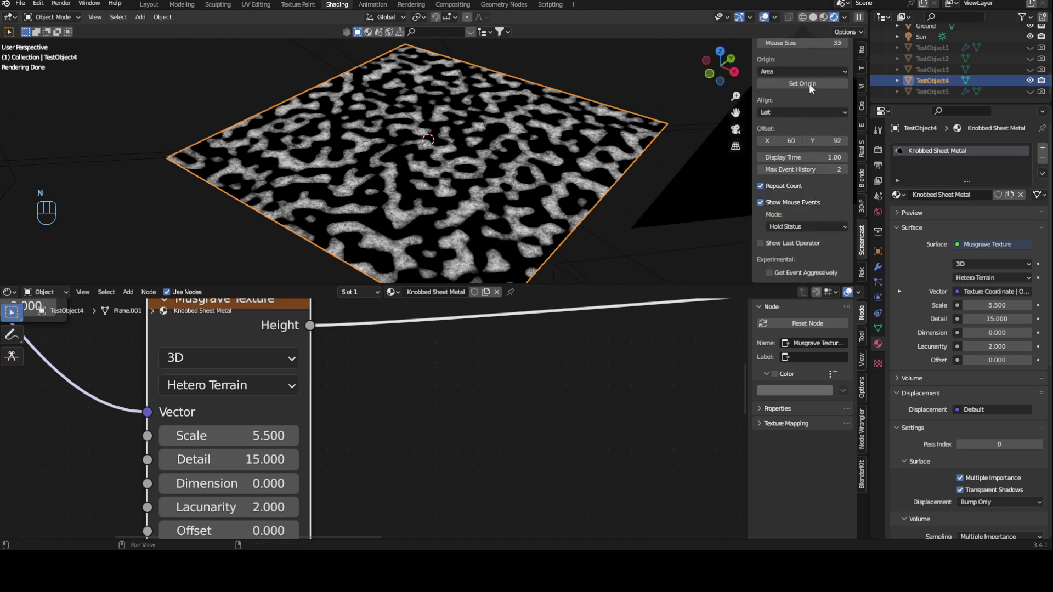
left_click(862, 51)
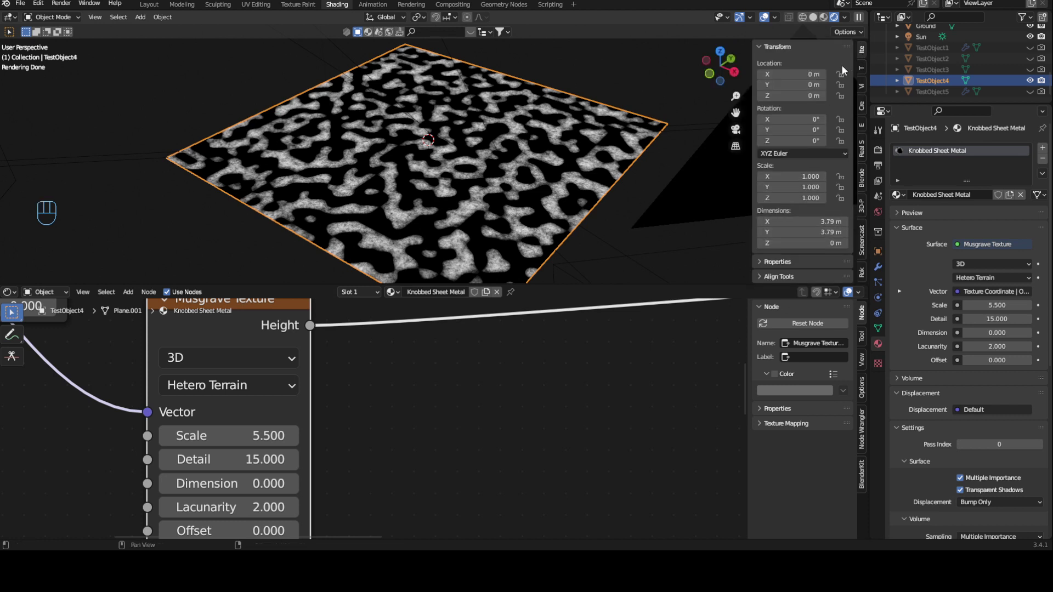
key("n")
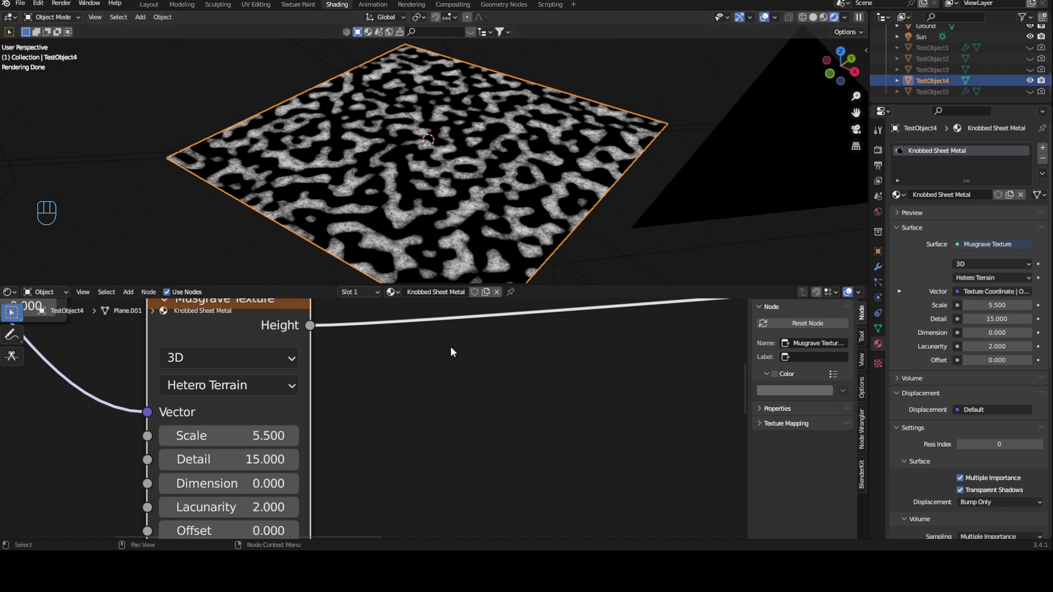
Step: Add a ColorRamp on the link leaving the Hetero Terrain Musgrave Texture
middle_click_drag(518, 381, 407, 435, "ctrl")
middle_click_drag(389, 359, 401, 378)
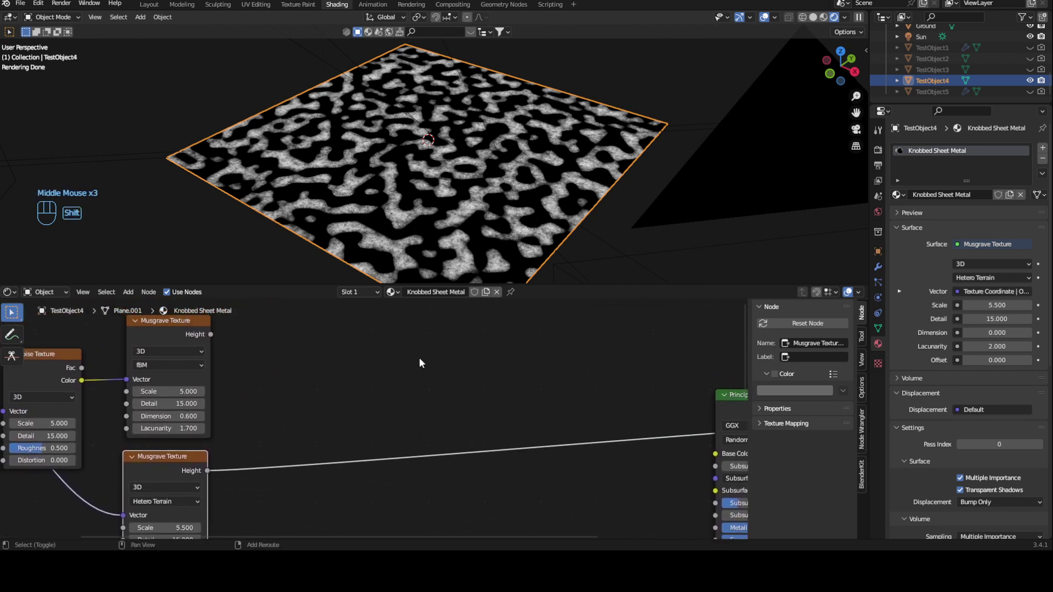
key("shift+a")
type("co")
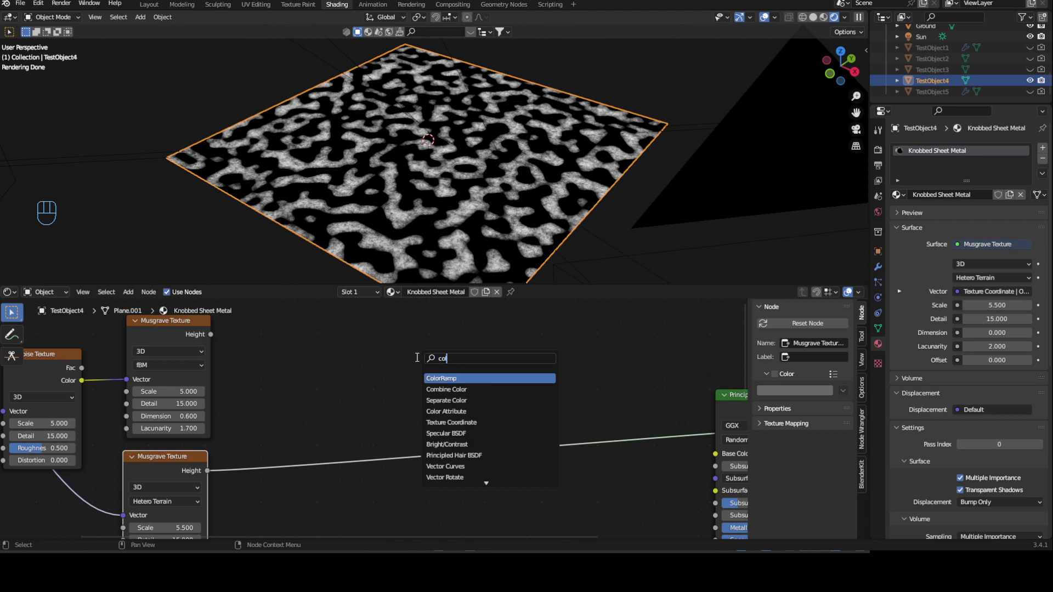
left_click(439, 378)
left_click(348, 447)
Step: Mix the fBM Musgrave Texture with the ColorRamp, using Darken blending and a Fac of 1
left_click(187, 345)
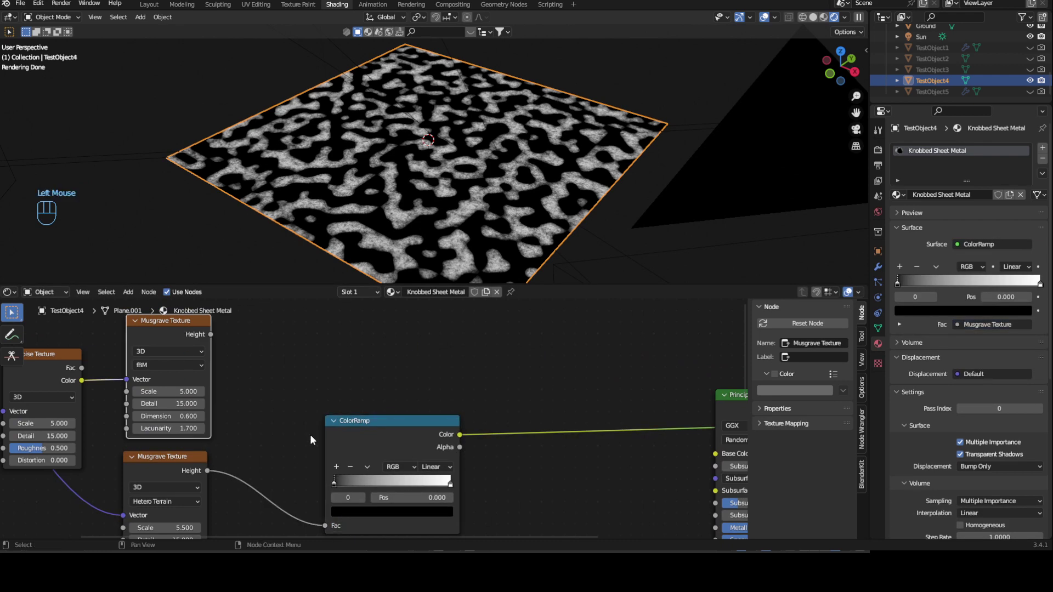
left_click(385, 428, "shift")
key("ctrl+KP_0")
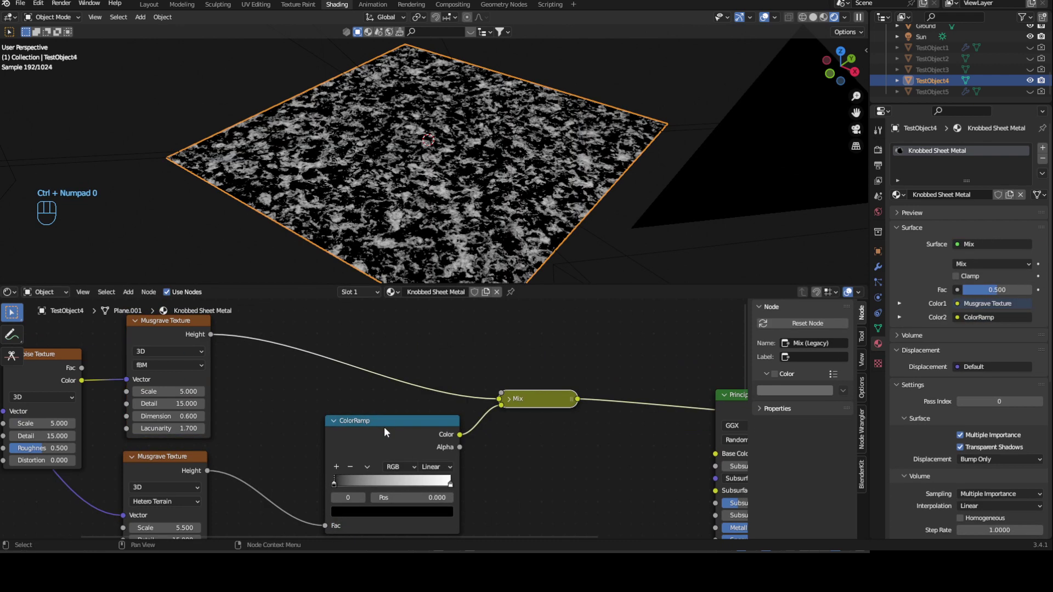
left_click(507, 399)
left_click(543, 382)
left_click(543, 353)
left_click_drag(545, 408, 571, 408)
Step: Move the black stop of the ColorRamp feeding the Darken node to position 0.941
middle_click_drag(507, 485, 471, 407, "shift")
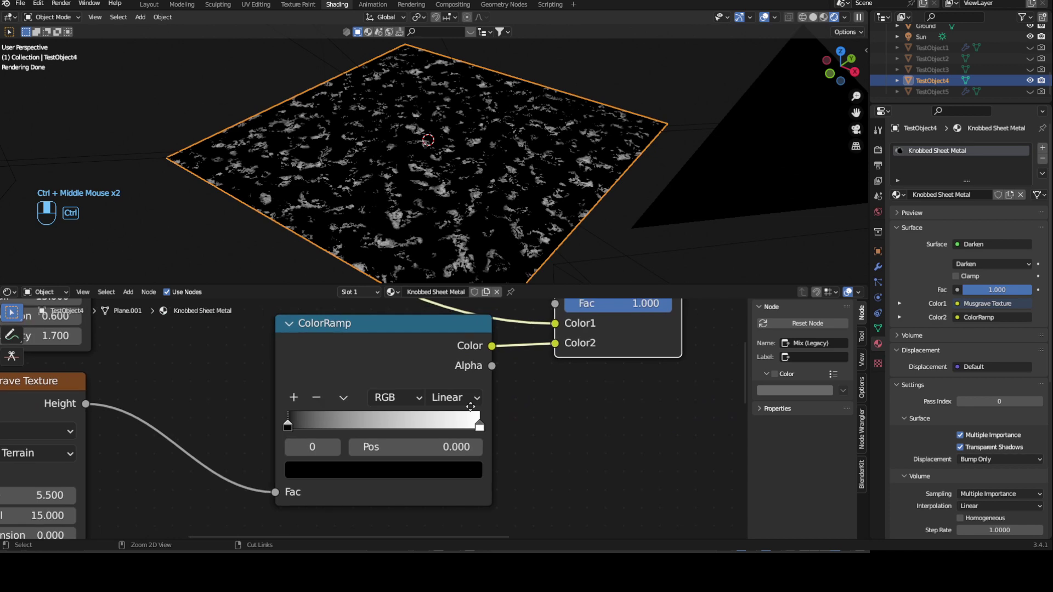
left_click_drag(304, 428, 456, 424)
middle_click_drag(554, 175, 502, 169)
left_click_drag(449, 427, 470, 430)
middle_click_drag(493, 181, 493, 230, "ctrl")
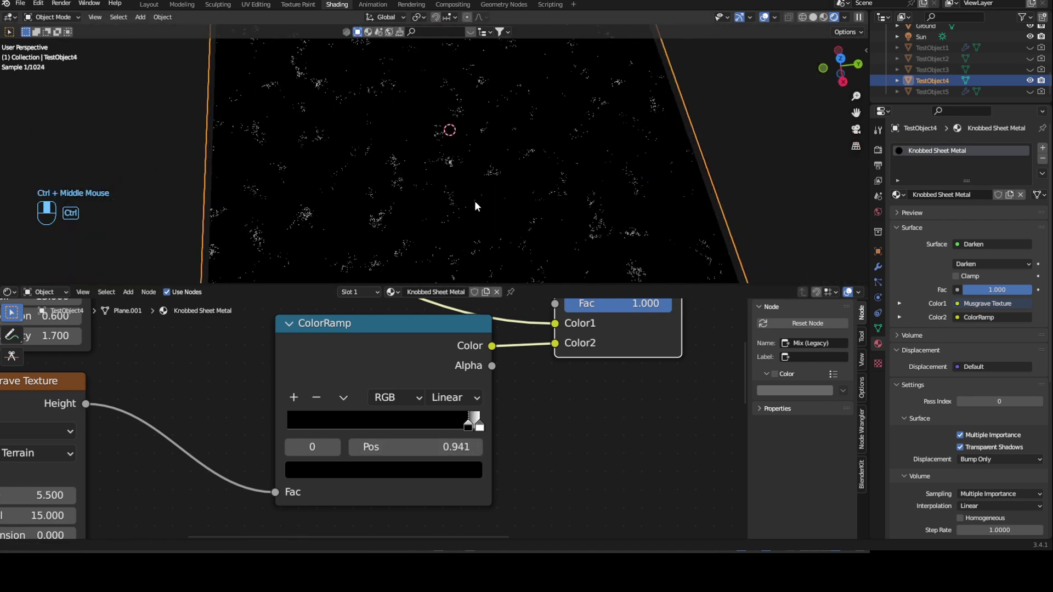
Step: Move the texture, ColorRamp and Darken nodes farther from the Principled BSDF to make room between them
middle_click_drag(542, 427, 398, 459)
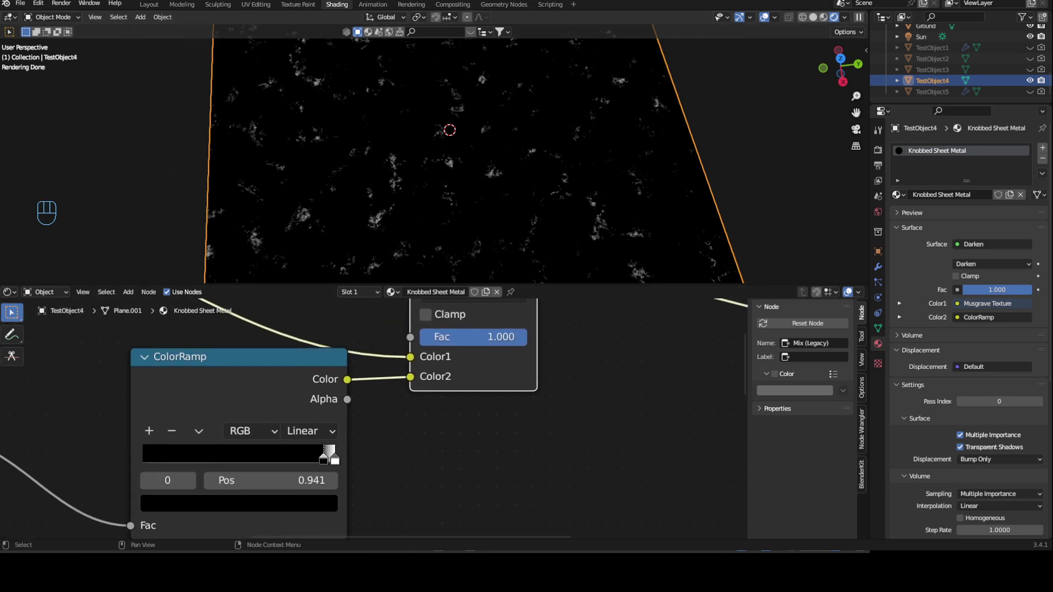
middle_click_drag(398, 459, 505, 447, "ctrl")
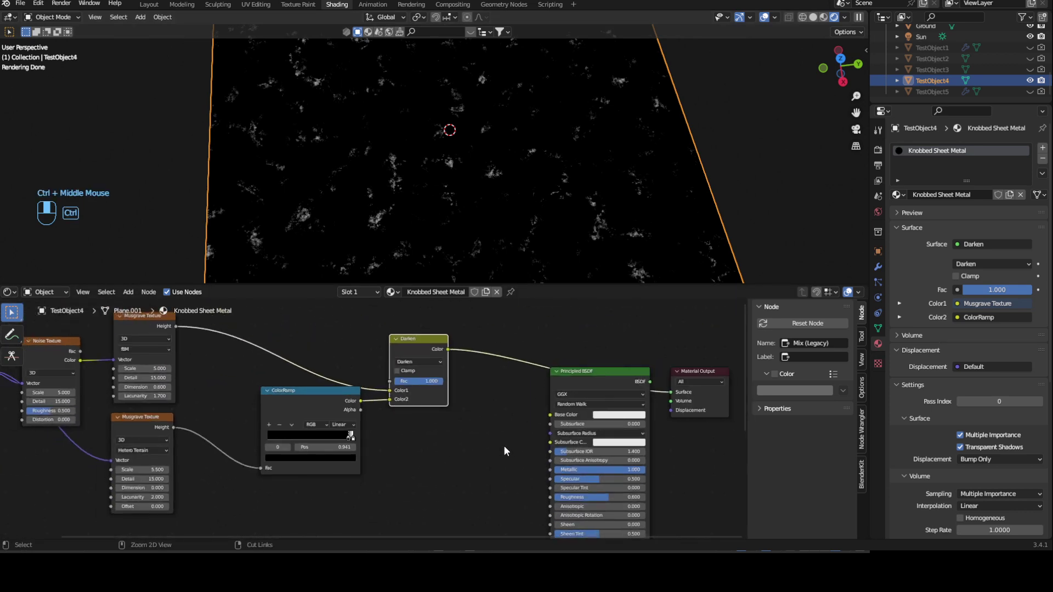
middle_click_drag(363, 423, 137, 333)
left_click_drag(143, 331, 467, 459)
left_click_drag(446, 377, 346, 360)
left_click(447, 353)
middle_click_drag(415, 447, 411, 401, "ctrl")
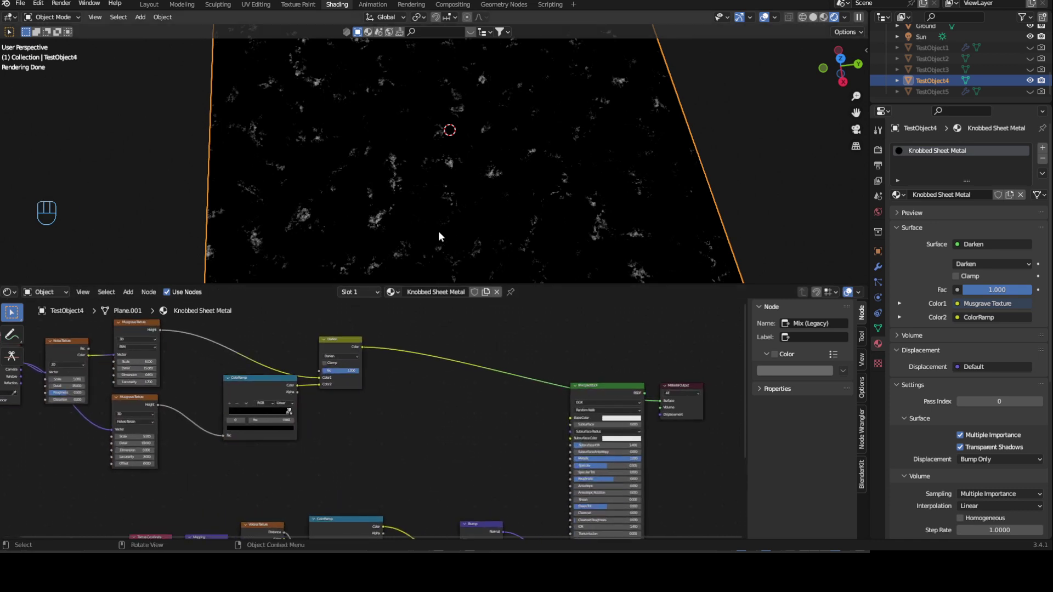
Step: Insert a second ColorRamp on the link leaving the Darken node
left_click(451, 335)
key("shift+a")
type("colo")
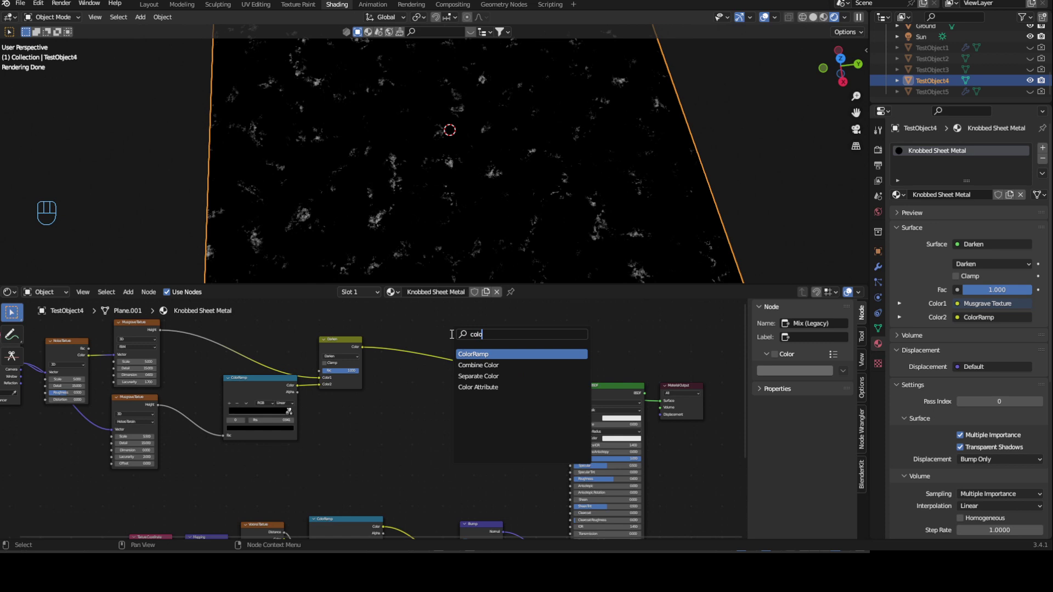
key("Return")
left_click(450, 334)
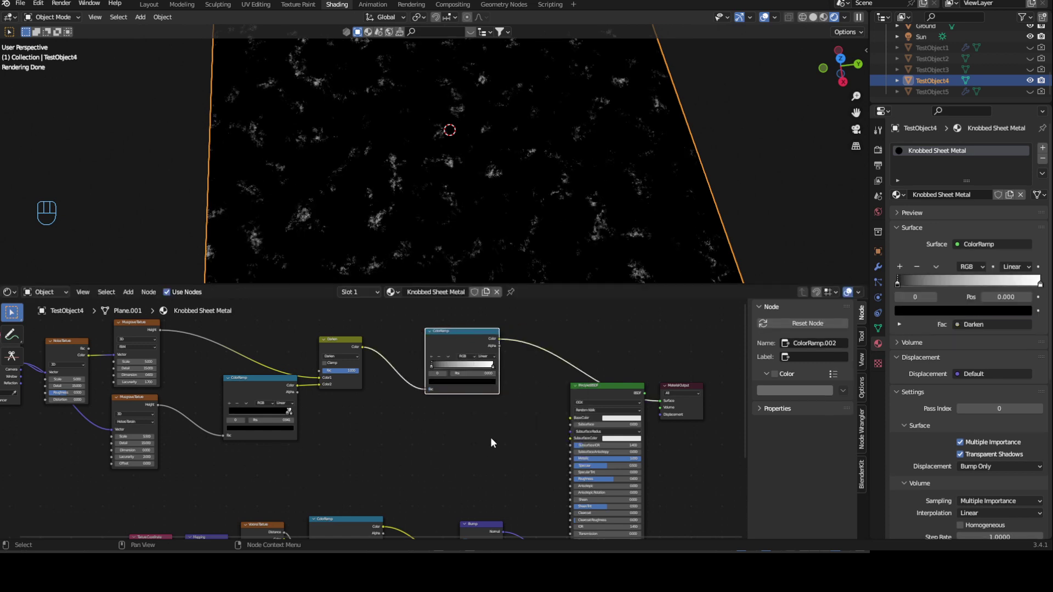
Step: Recolour the ColorRamp after the Darken node from dark grey at its black stop to lighter grey at its white stop
middle_click_drag(518, 433, 524, 398, "ctrl")
middle_click(515, 392, "shift")
middle_click_drag(506, 393, 363, 374)
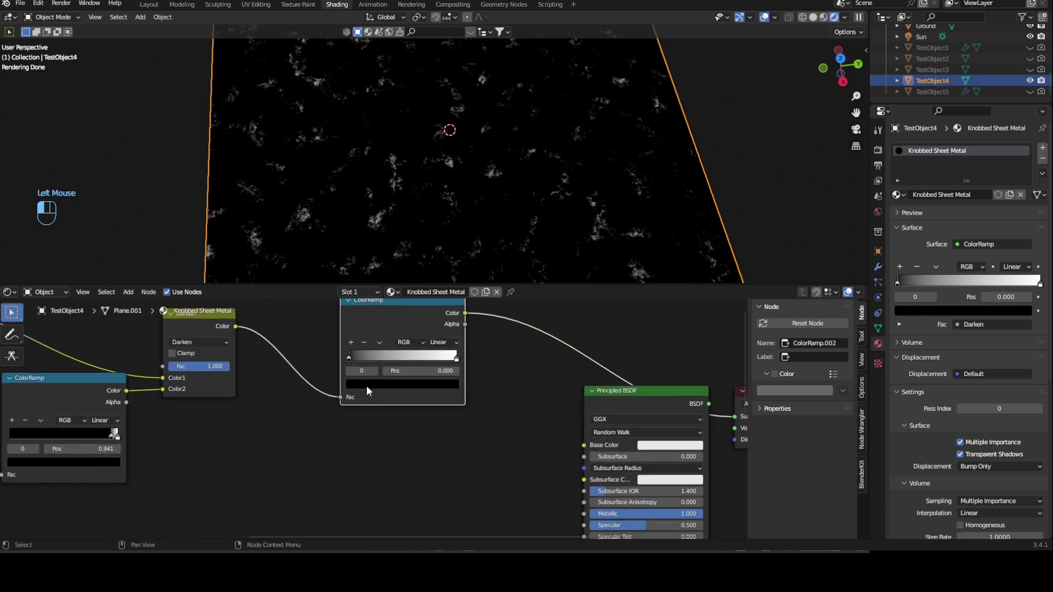
left_click(366, 385)
left_click_drag(436, 287, 436, 280)
left_click(457, 360)
left_click(437, 382)
left_click_drag(436, 243, 435, 266)
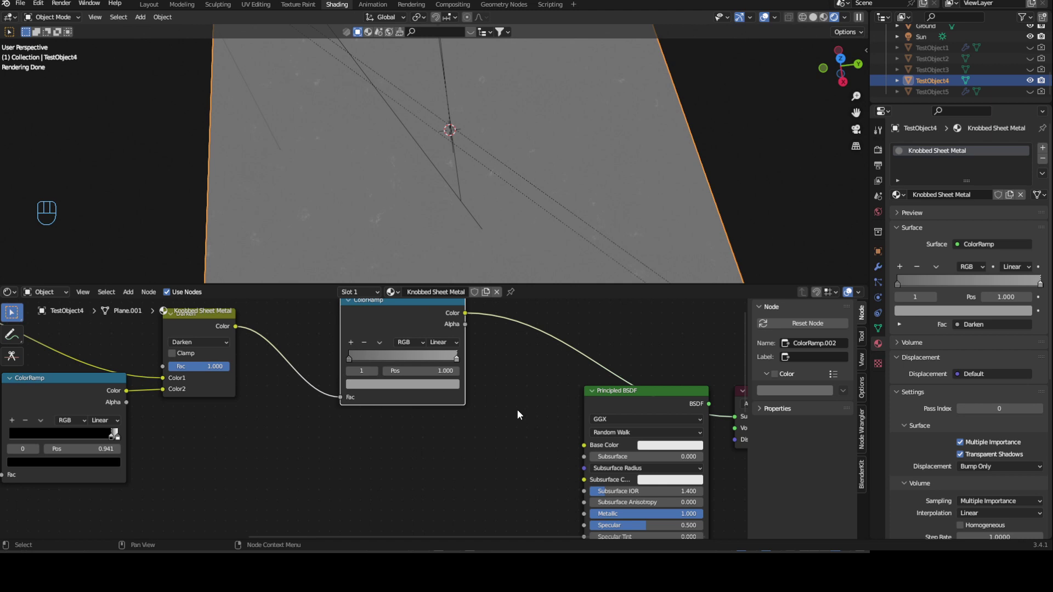
Step: Move the grey ColorRamp node closer to the Darken node
middle_click_drag(514, 384, 406, 449)
left_click(275, 364)
left_click_drag(279, 369, 254, 375)
Step: Try flipping the grey ColorRamp's gradient, inspect the plane, and undo the flip
middle_click_drag(257, 331, 258, 354, "ctrl")
left_click(269, 415)
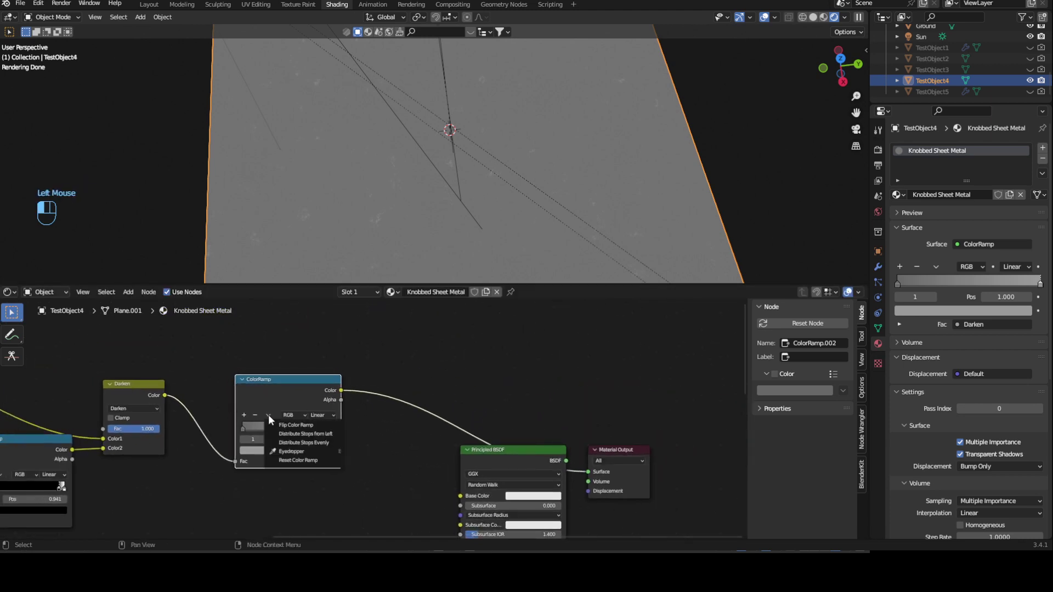
left_click(320, 426)
mouse_move(390, 464)
middle_mouse_down("shift")
mouse_move(410, 464)
mouse_move(402, 453)
middle_mouse_up("shift")
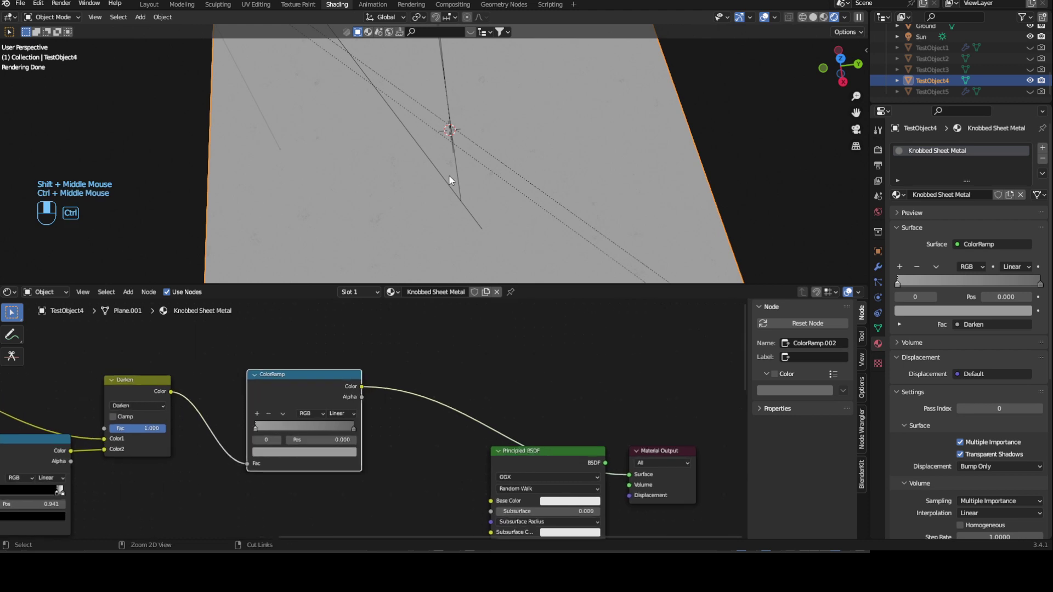
middle_click(489, 130)
middle_click_drag(477, 160, 466, 189)
key("ctrl+z")
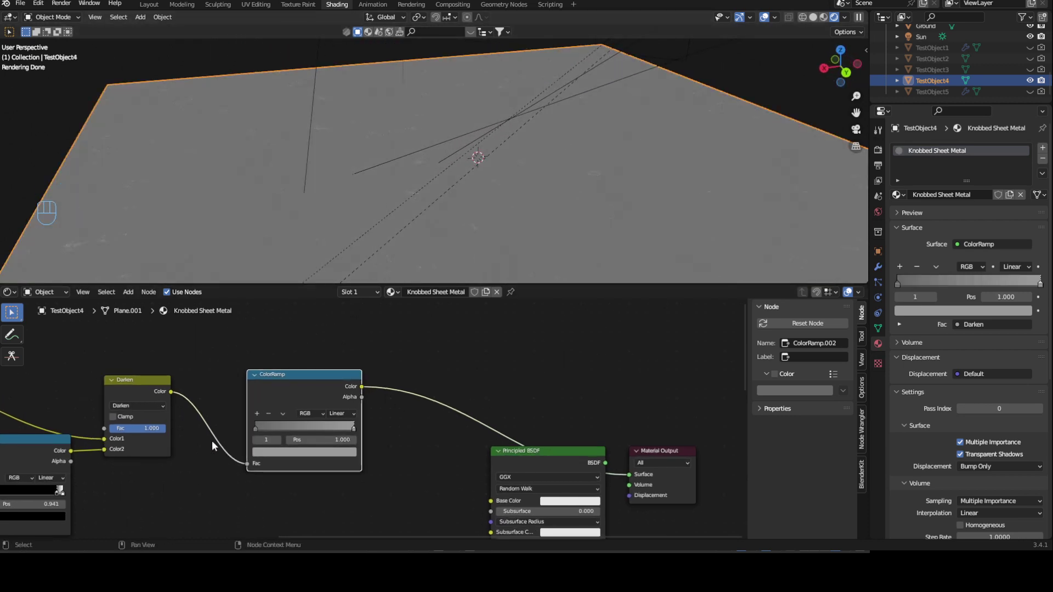
Step: Add another Musgrave Texture above the existing node chain and preview it on the plane
middle_click_drag(285, 440, 355, 447)
middle_click_drag(390, 415, 390, 429, "ctrl")
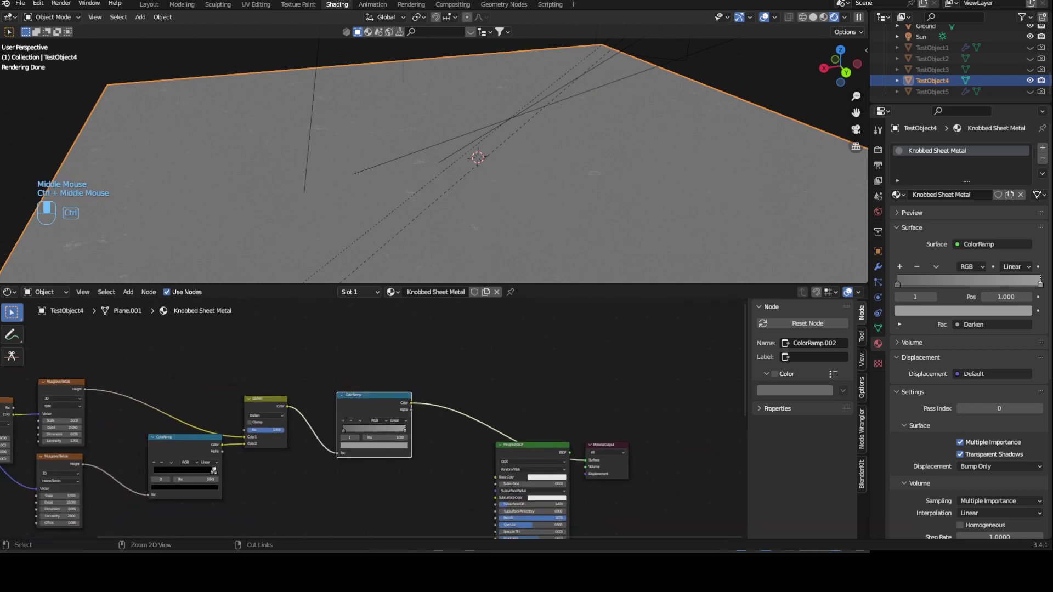
middle_click_drag(329, 467, 367, 397, "ctrl")
middle_click_drag(187, 338, 258, 370)
left_click(249, 352)
key("shift+a")
type("te")
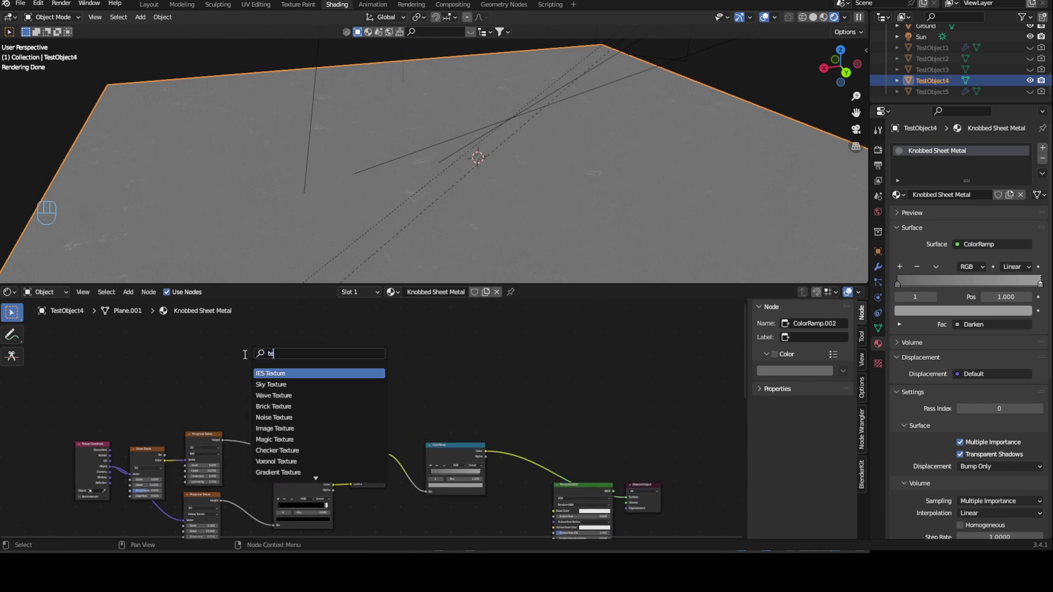
key("BackSpace")
key("BackSpace")
type("mus")
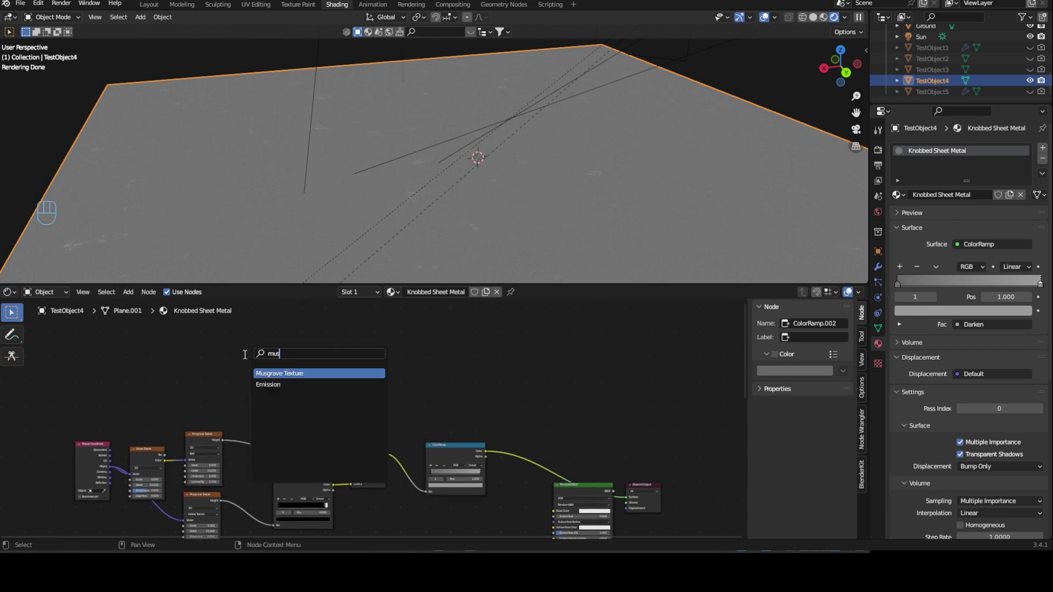
left_click(286, 373)
left_click(382, 361)
middle_click_drag(382, 361, 417, 376, "ctrl")
left_click(354, 318, "ctrl+shift")
middle_click_drag(355, 320, 416, 356, "ctrl")
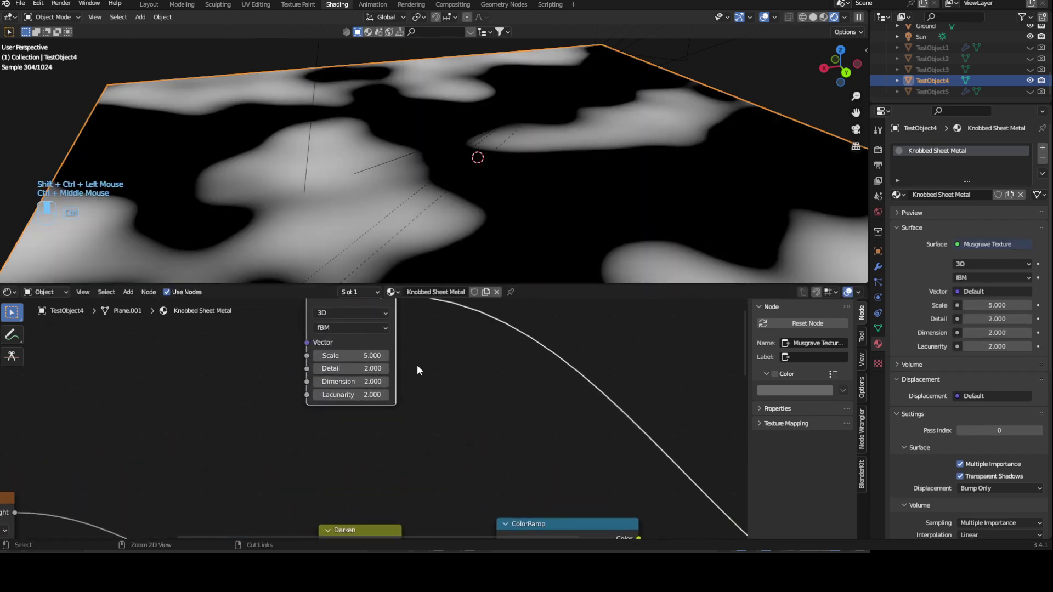
Step: Drive the new Musgrave Texture directly with a Texture Coordinate node's Object output, removing the Mapping node between them
key("ctrl+t")
left_click(258, 310)
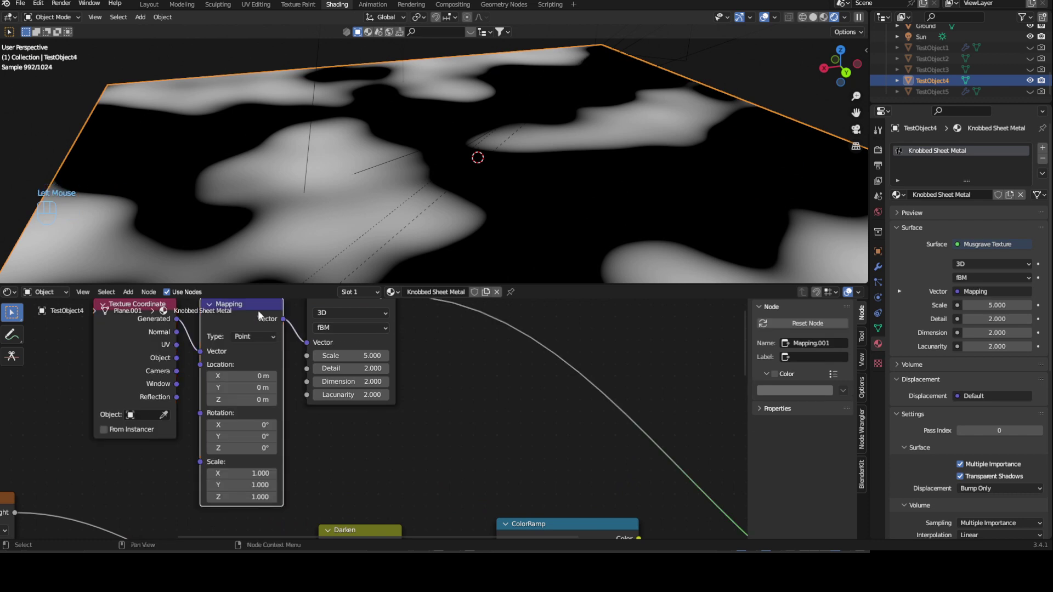
key("x")
left_click_drag(177, 357, 311, 344)
middle_click_drag(245, 337, 256, 384)
left_click_drag(147, 354, 251, 339)
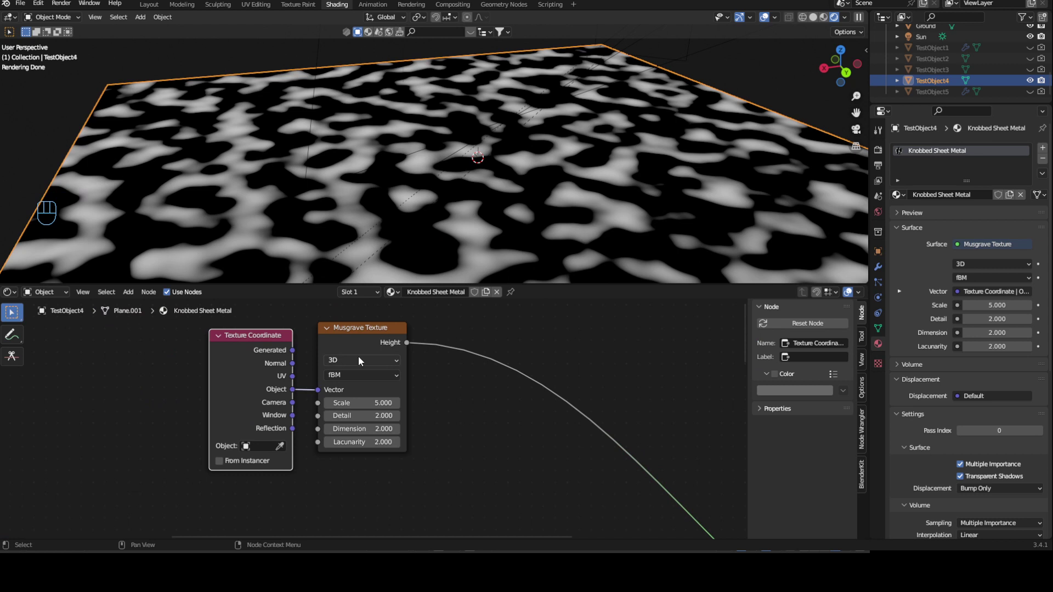
Step: Set the new Musgrave Texture's Scale to 7 and Detail to 15
left_click(350, 399)
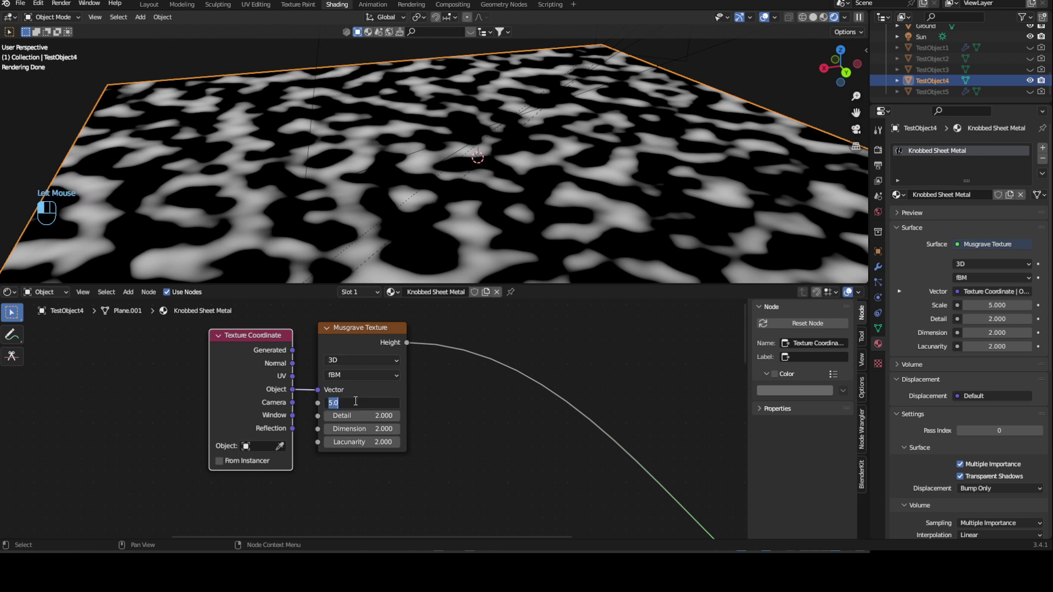
key("Return")
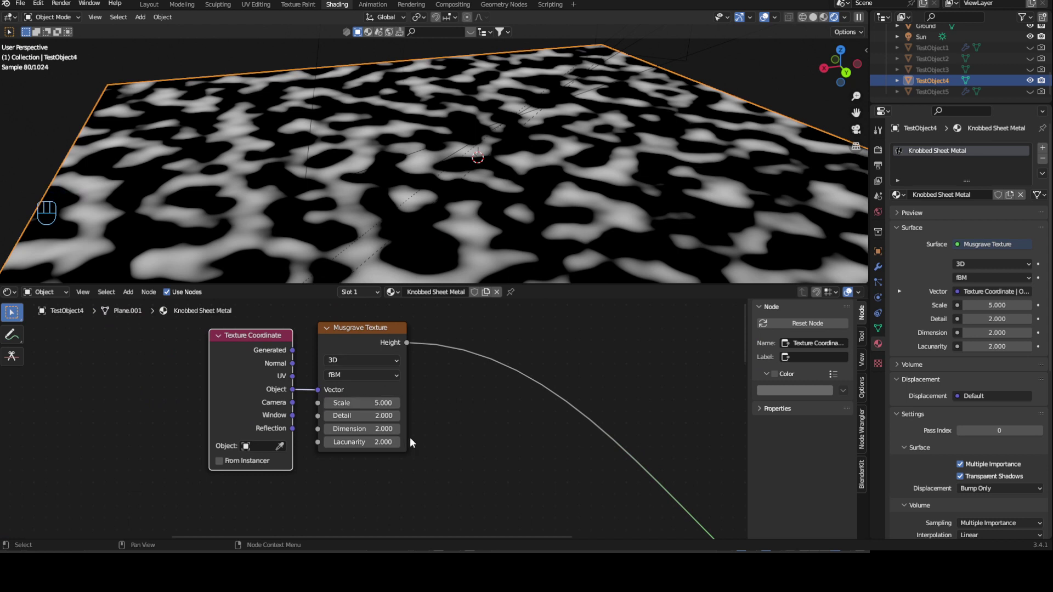
middle_click_drag(419, 455, 344, 395, "ctrl")
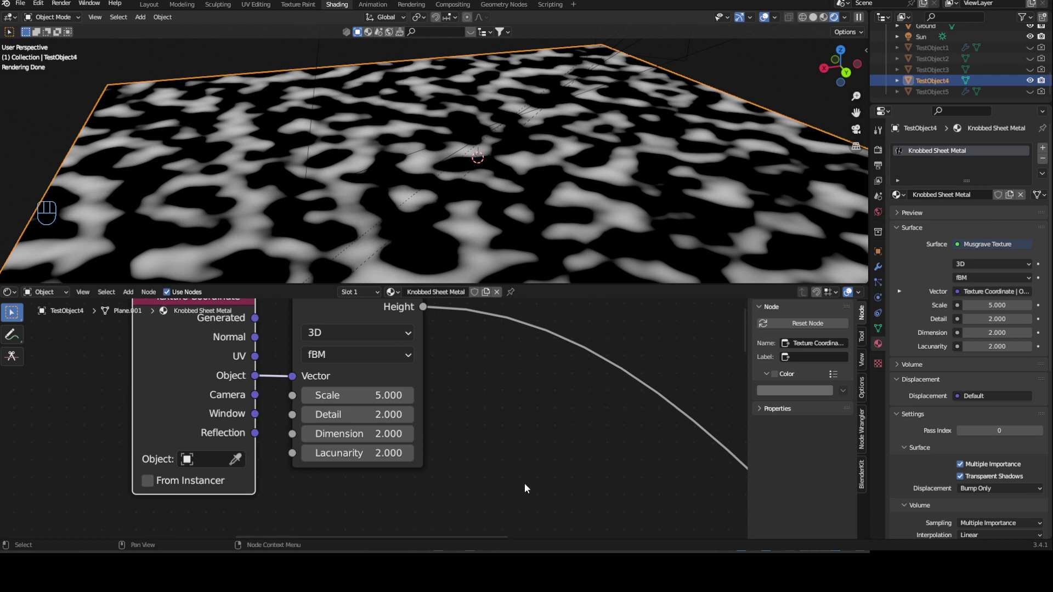
left_click(351, 399)
type("7")
key("Return")
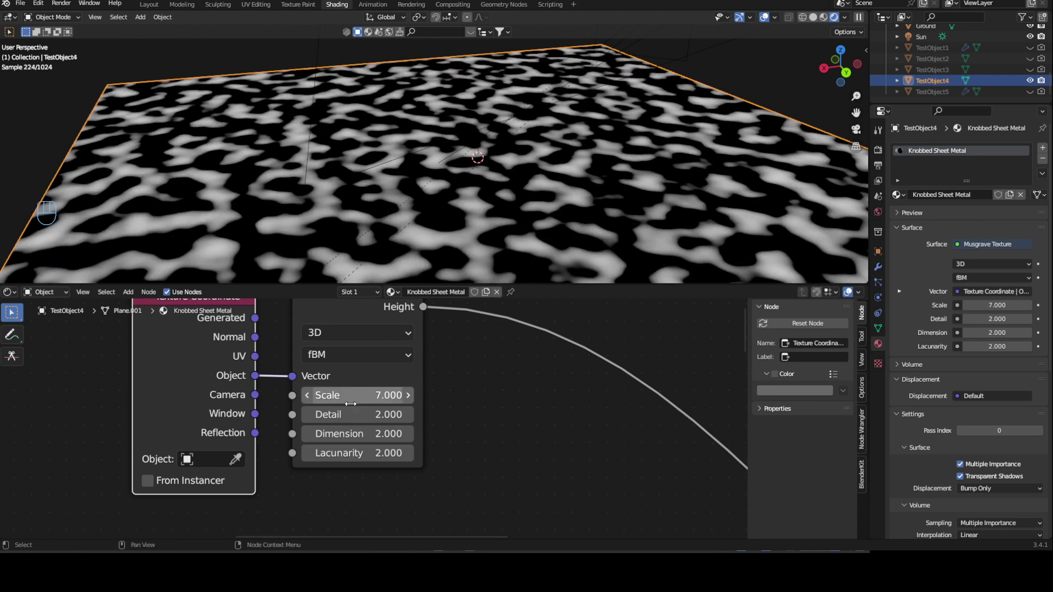
left_click_drag(346, 417, 494, 417)
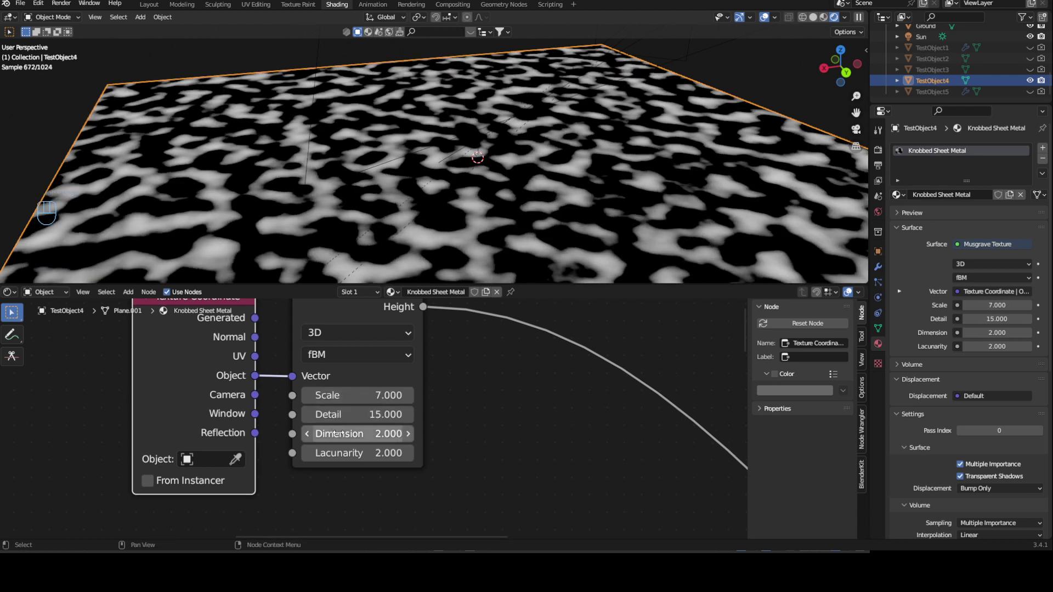
Step: Set the new Musgrave Texture's Dimension to 0 and Lacunarity to 1.8
left_click(396, 439)
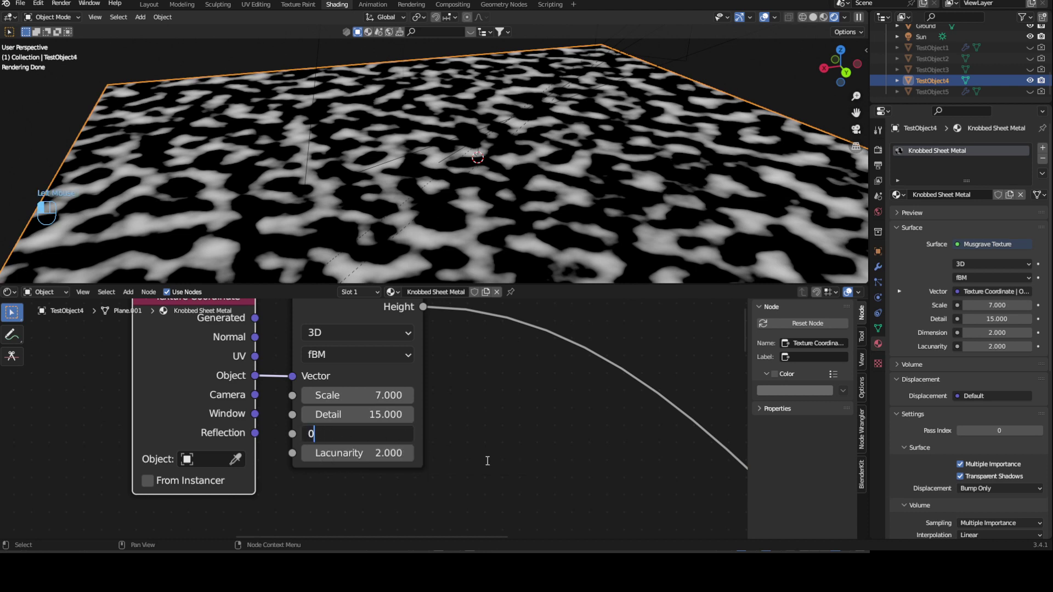
type("0")
key("Return")
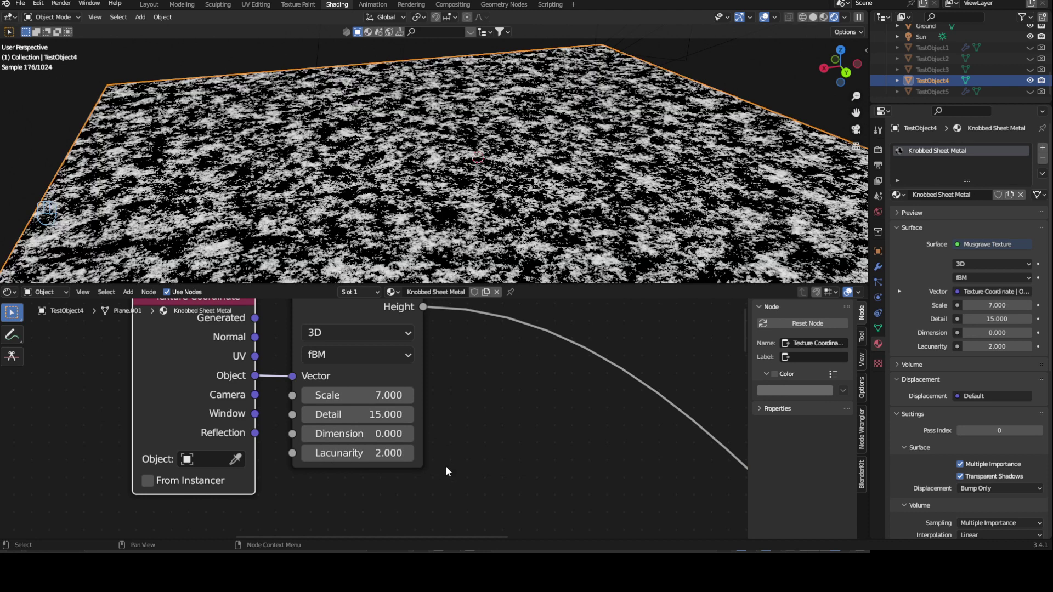
left_click(373, 453)
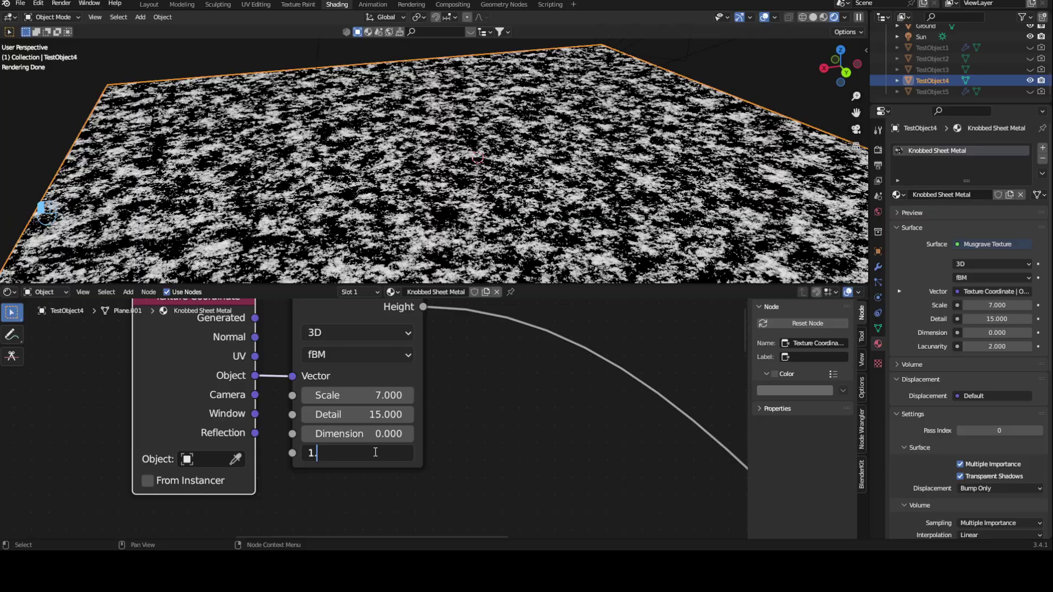
type("8")
key("Return")
Step: Combine the new Musgrave Texture with the grey ColorRamp's output through a Mix node
middle_click_drag(515, 153, 524, 226)
middle_click_drag(609, 382, 392, 349)
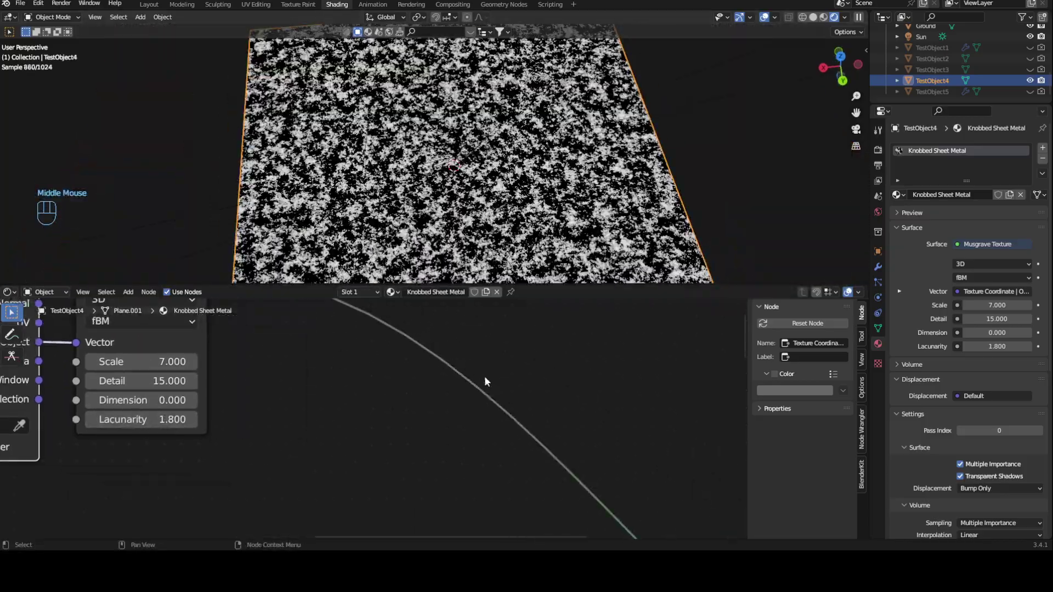
middle_click_drag(480, 373, 362, 325)
middle_click_drag(431, 346, 421, 399, "ctrl")
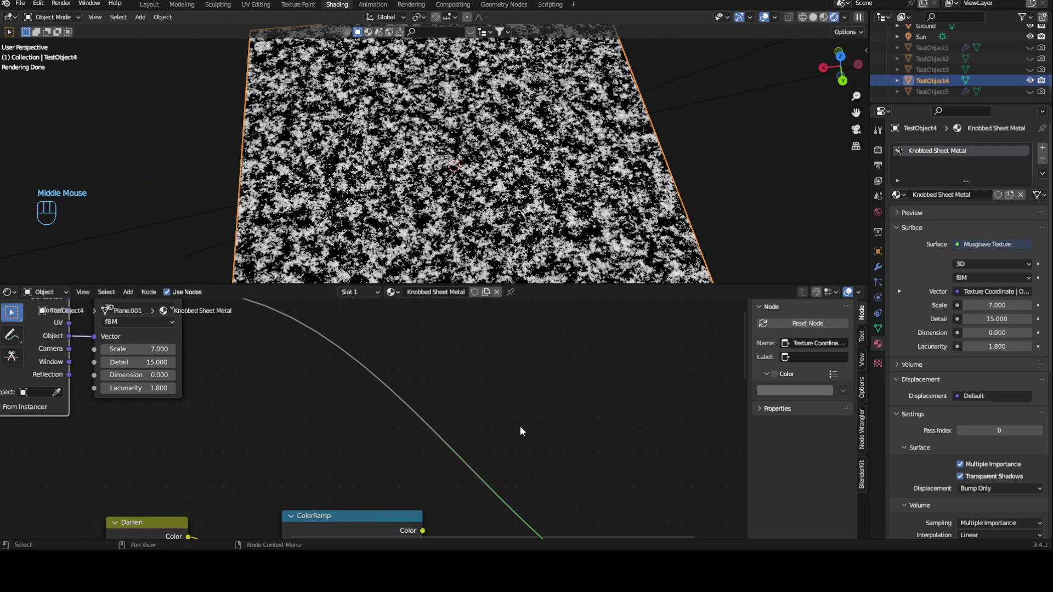
middle_click_drag(513, 407, 454, 347)
left_click(337, 456)
middle_click_drag(377, 412, 440, 494)
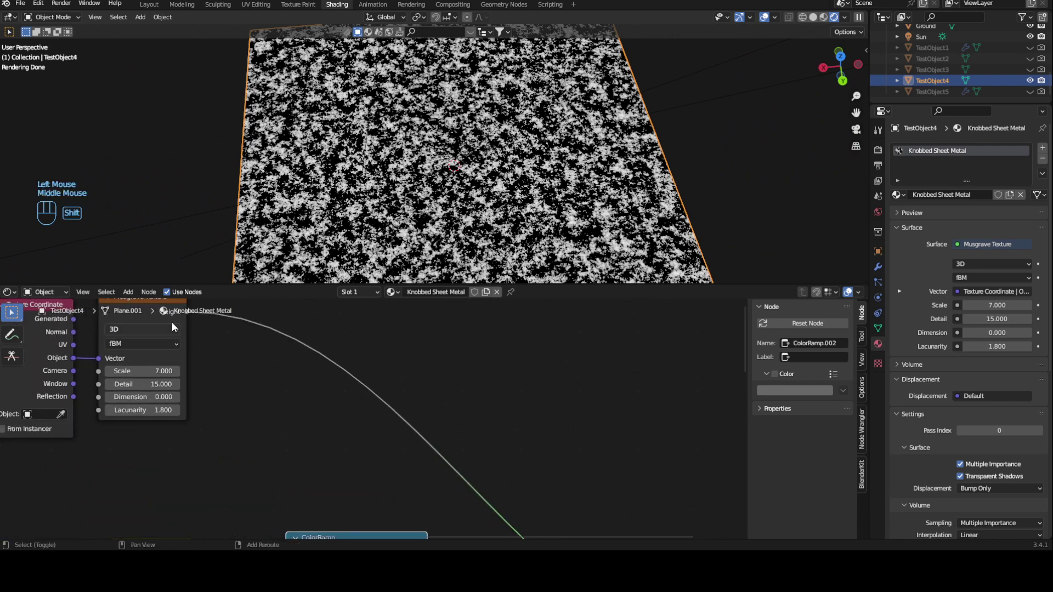
middle_click_drag(153, 314, 164, 339)
left_click(169, 331, "ctrl+shift")
key("ctrl+KP_0")
middle_click_drag(519, 505, 403, 444, "shift")
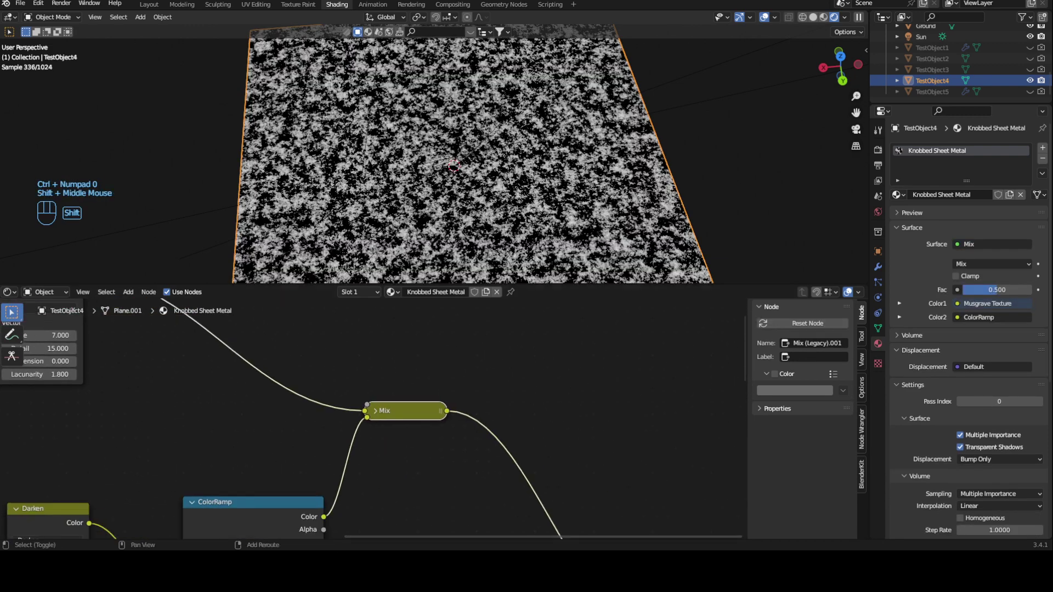
Step: Expand the Mix node and rewire the Musgrave Texture into Fac and the grey ColorRamp into Color1
left_click(377, 411)
left_click_drag(375, 433, 377, 422)
middle_click_drag(449, 440, 416, 449, "ctrl")
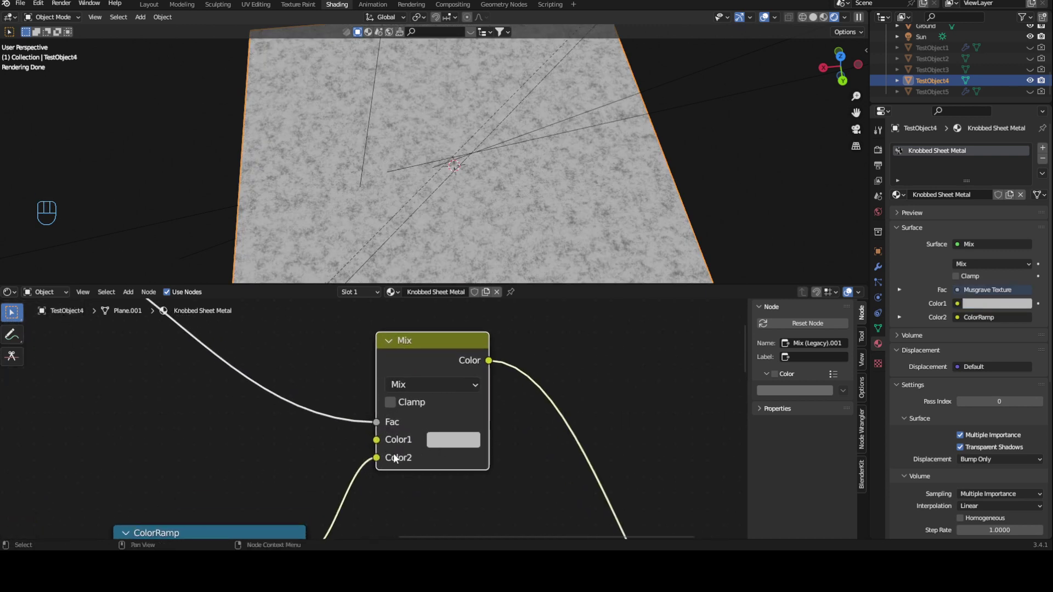
left_click_drag(377, 457, 375, 444)
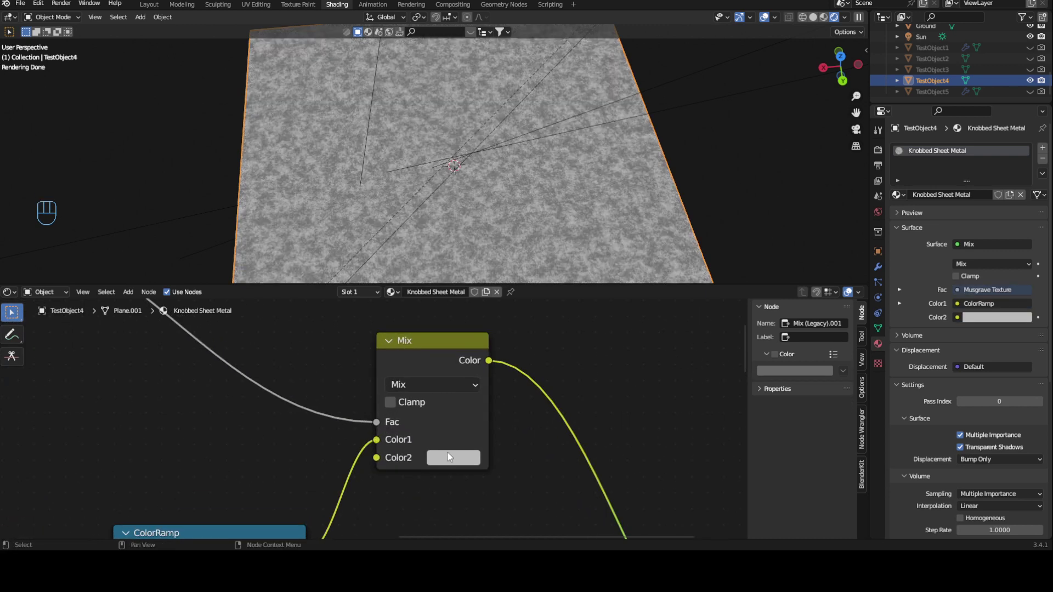
Step: Darken the Mix node's Color2 to a grey with a Value of about 0.155 and inspect the plane
left_click(447, 457)
left_click_drag(566, 258, 565, 290)
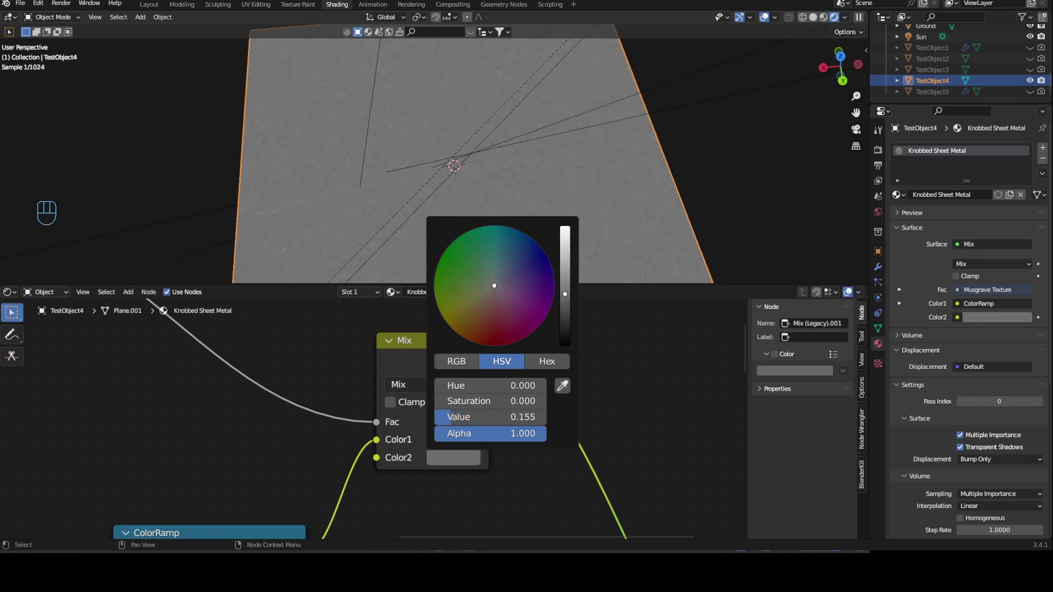
middle_click_drag(674, 202, 432, 234)
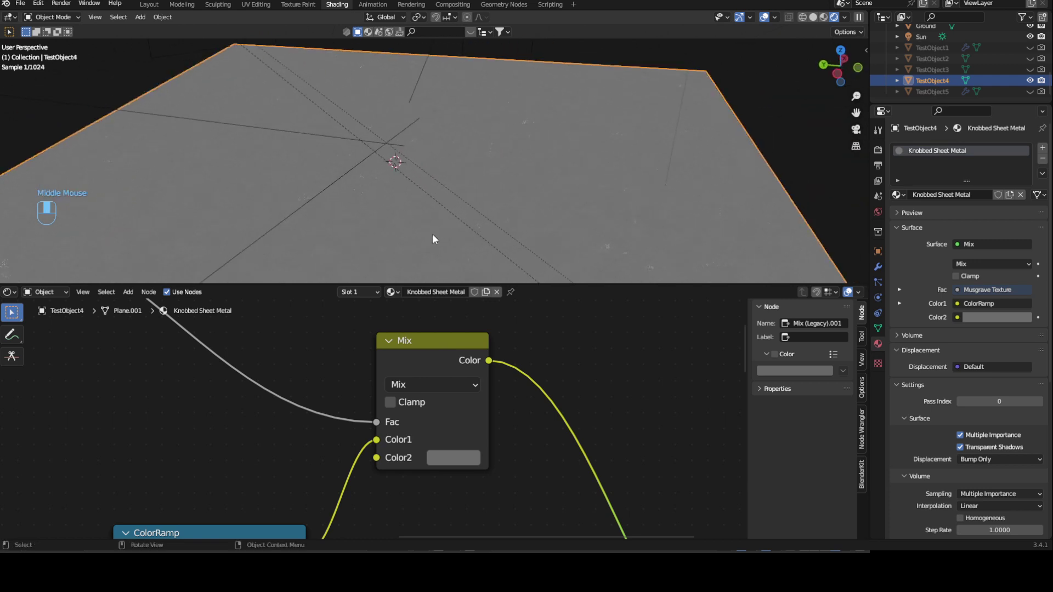
middle_click_drag(456, 153, 538, 427, "ctrl")
scroll(595, 402, "up", 1)
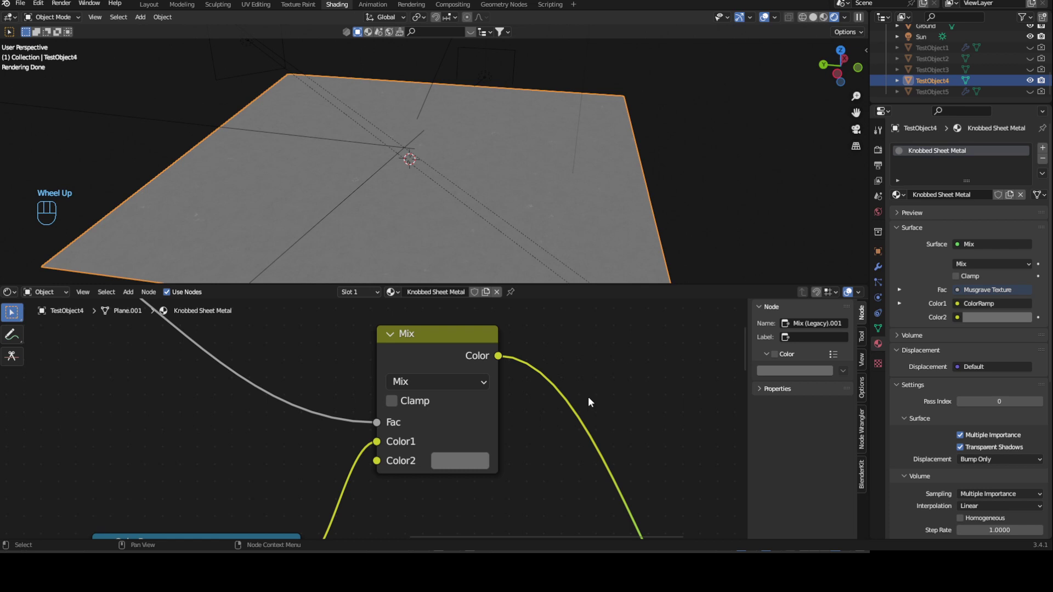
Step: Connect the Mix node's Color to the Principled BSDF's Base Color and preview the full shader on the plane
middle_click_drag(520, 420, 494, 434, "ctrl")
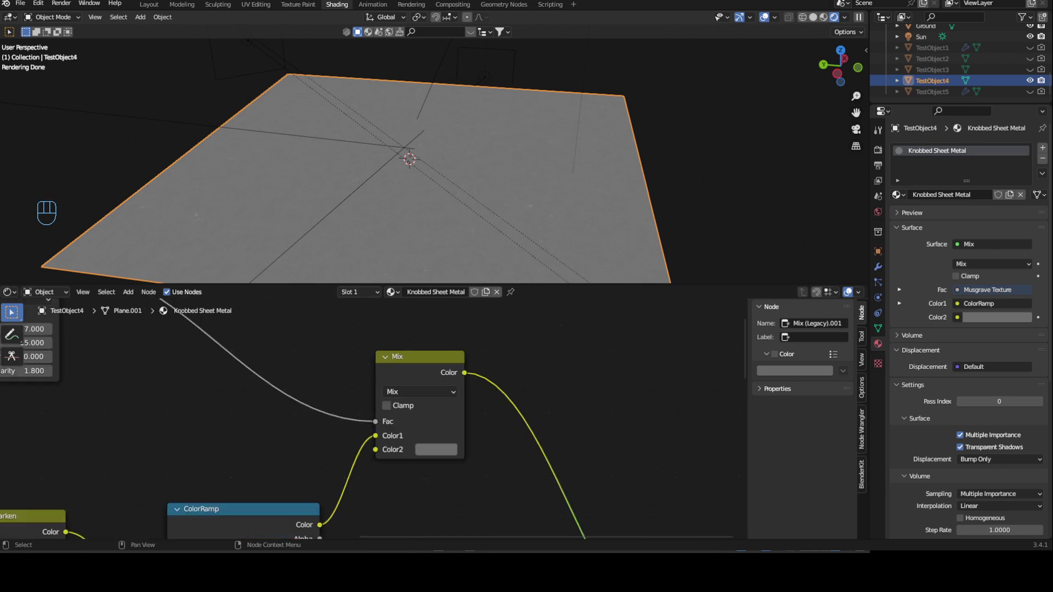
mouse_move(570, 422)
middle_mouse_down("ctrl")
mouse_move(548, 425)
mouse_move(569, 422)
middle_mouse_up("ctrl")
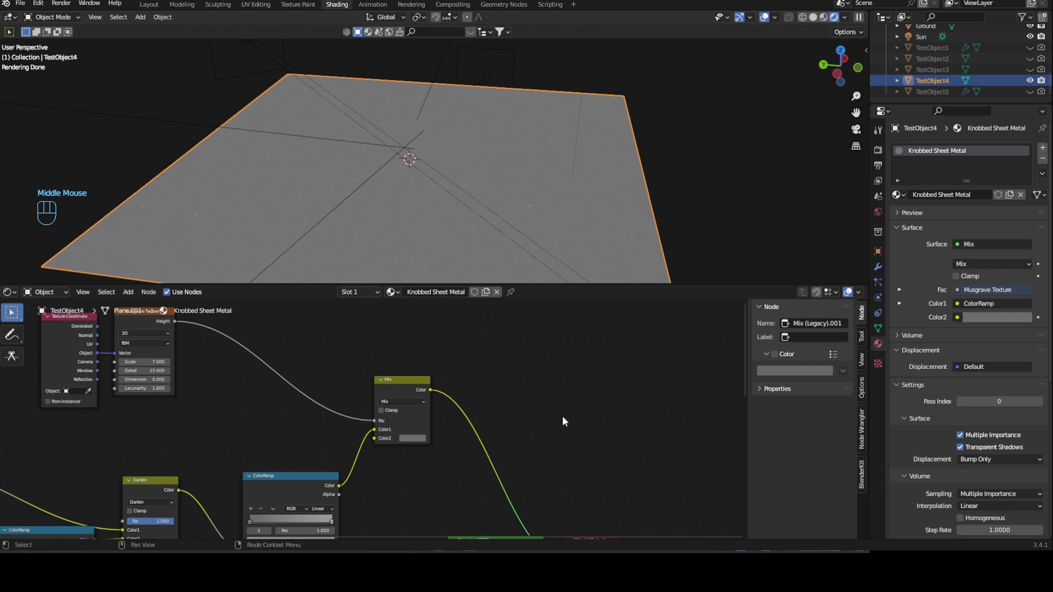
middle_click_drag(551, 410, 493, 357)
left_click_drag(386, 434, 389, 436)
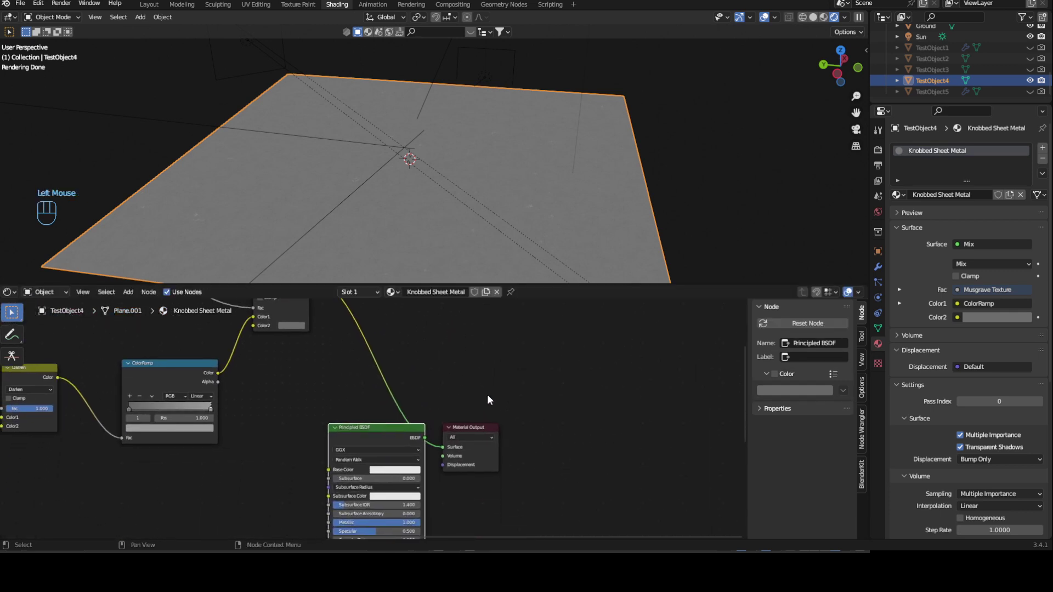
middle_click_drag(489, 386, 479, 436)
left_click_drag(300, 330, 320, 506)
left_click(378, 478, "ctrl+shift")
Step: Lighten both grey stops of the ColorRamp that feeds the Mix node's Color1
middle_click_drag(239, 460, 390, 414)
middle_click_drag(406, 324, 413, 467)
middle_click_drag(436, 409, 423, 357)
middle_click_drag(321, 452, 309, 329)
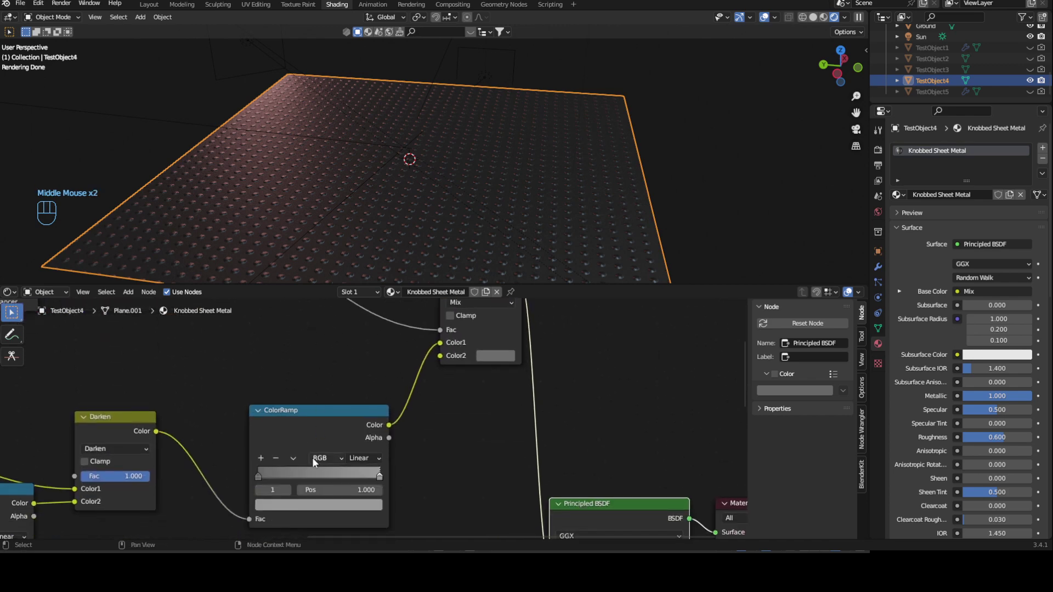
left_click(277, 504)
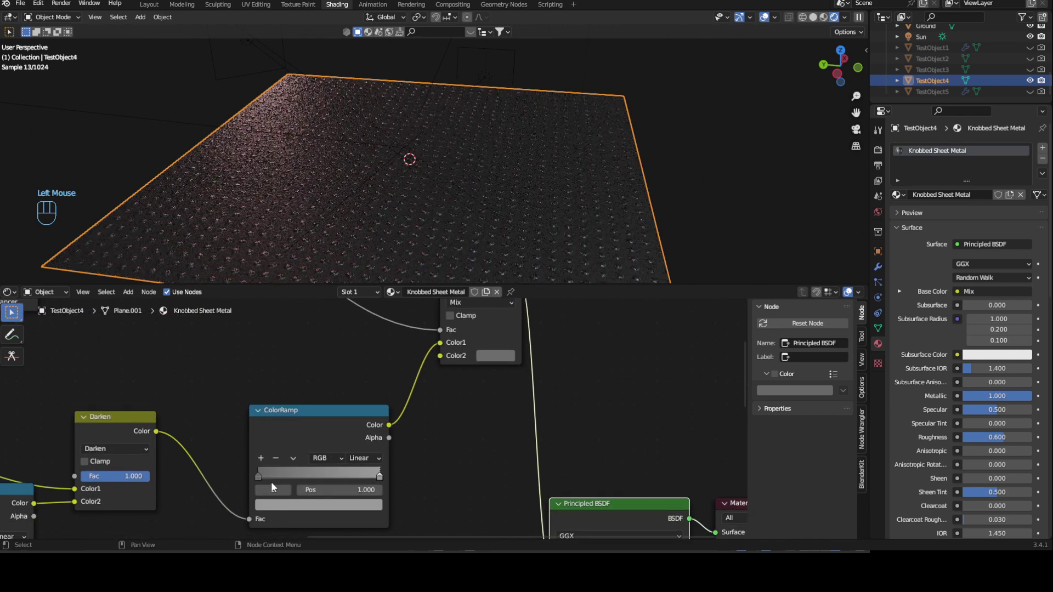
left_click(258, 475)
left_click(277, 504)
left_click_drag(358, 382, 357, 371)
left_click(379, 475)
left_click(319, 505)
left_click_drag(357, 367, 357, 362)
Step: Check the plane from the camera, lighten the Mix node's Color2 grey slightly, and inspect the surface again
middle_click_drag(503, 155, 521, 136)
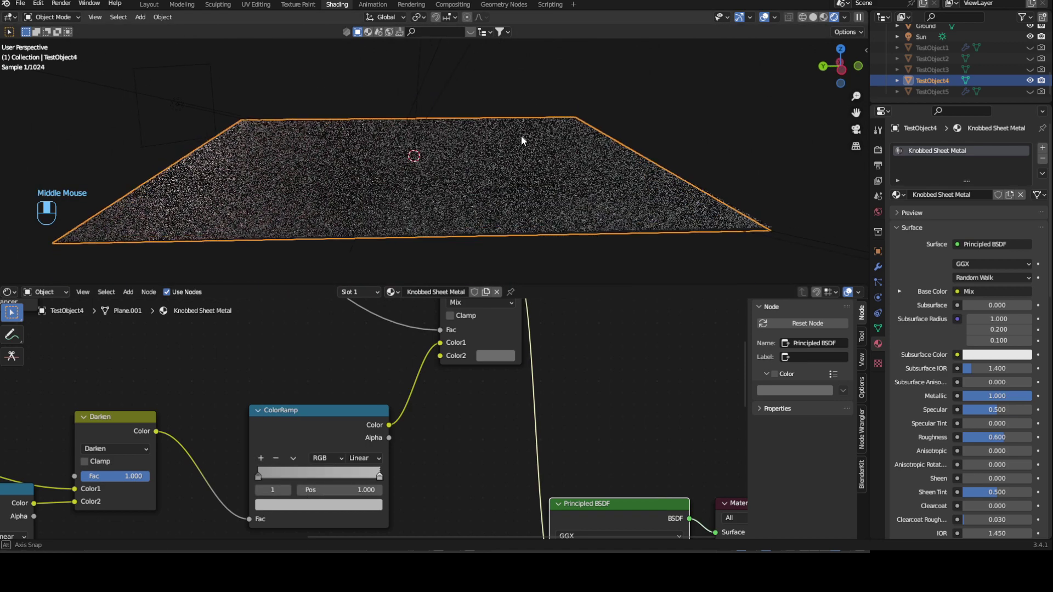
key("KP_0")
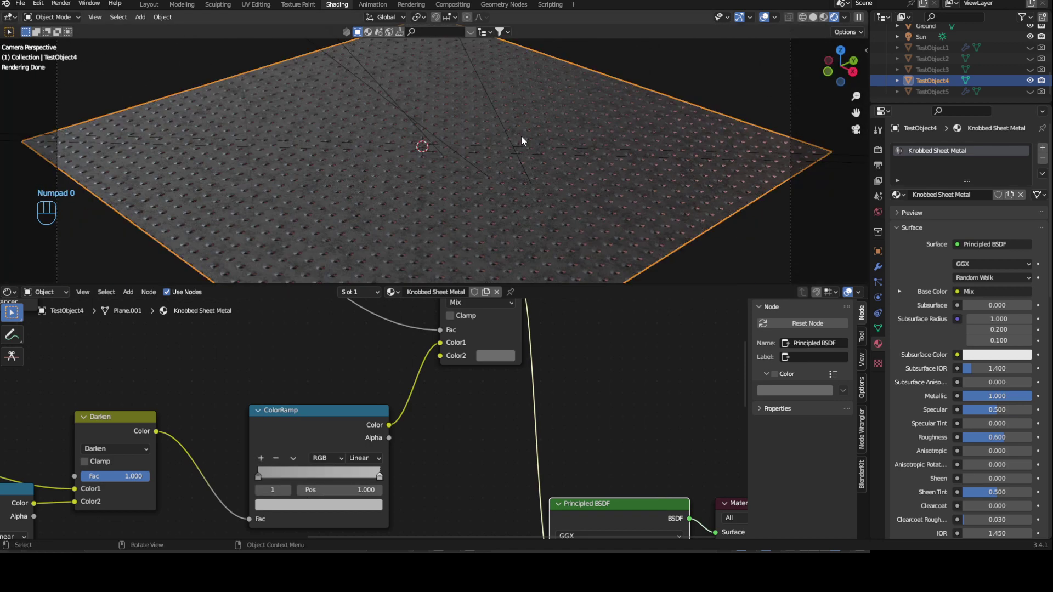
left_click(496, 357)
left_click_drag(579, 237, 577, 232)
left_click(514, 362)
middle_click_drag(367, 189, 497, 172)
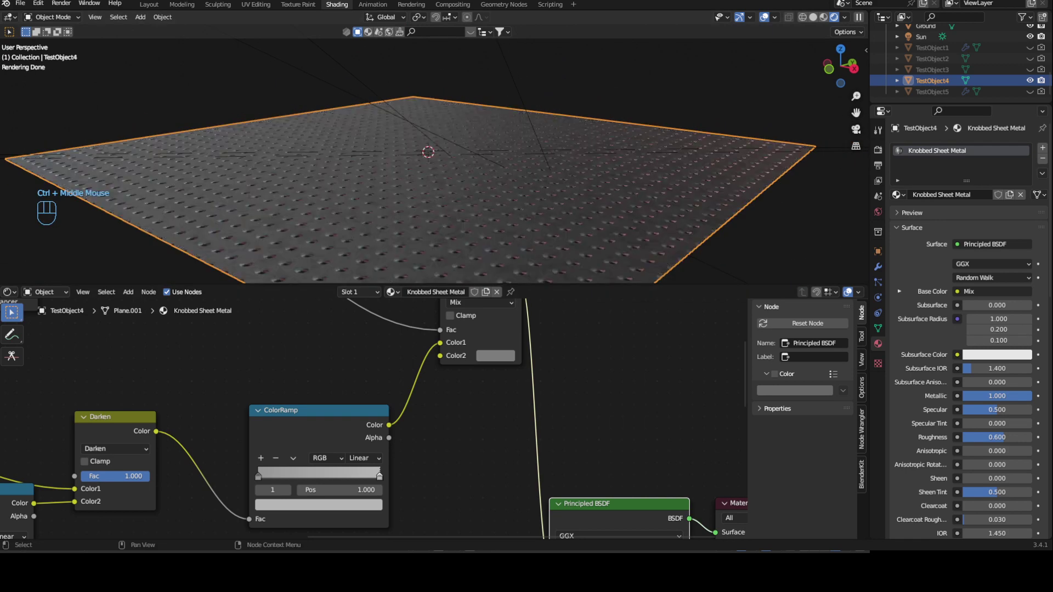
Step: Duplicate the grey ColorRamp, place the copy beside the Principled BSDF, and connect its Color to Roughness
middle_click_drag(439, 465, 403, 381, "ctrl")
left_click(306, 338)
key("shift+d")
left_click(364, 470)
middle_click_drag(422, 452, 373, 351, "shift")
left_click_drag(372, 365, 420, 396)
Step: Drive the roughness ColorRamp's Fac with the upper Musgrave Texture's Height and inspect the plane's reflections
middle_click_drag(204, 378, 262, 439)
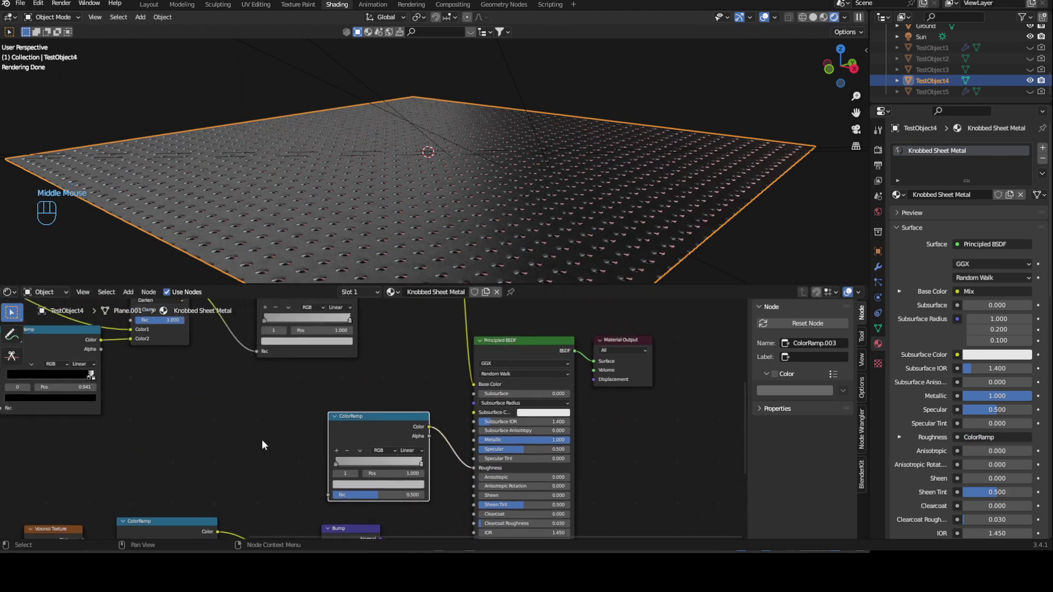
middle_click_drag(206, 401, 278, 400)
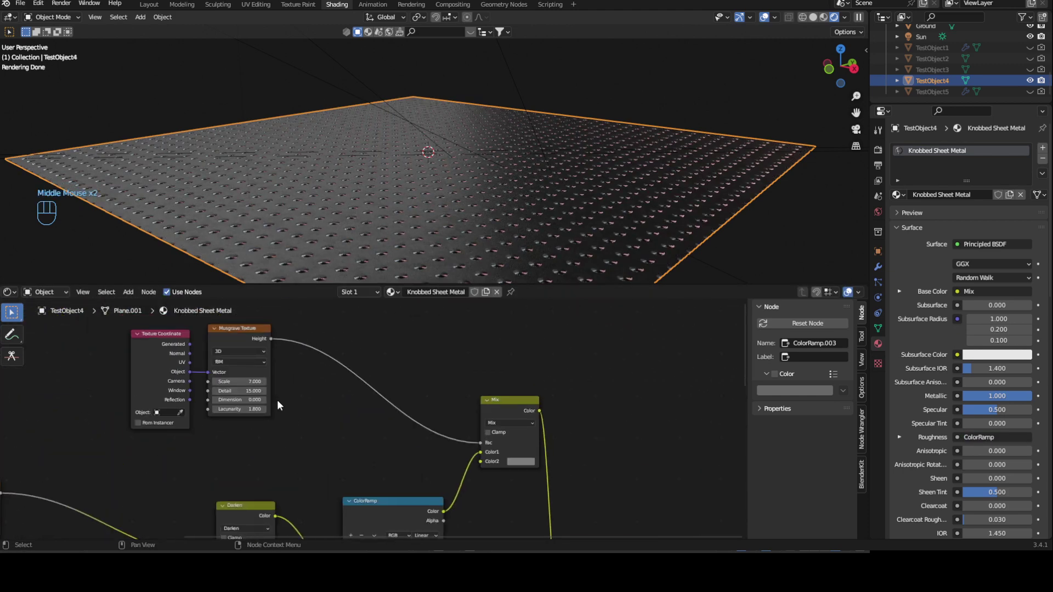
left_click_drag(271, 338, 414, 481)
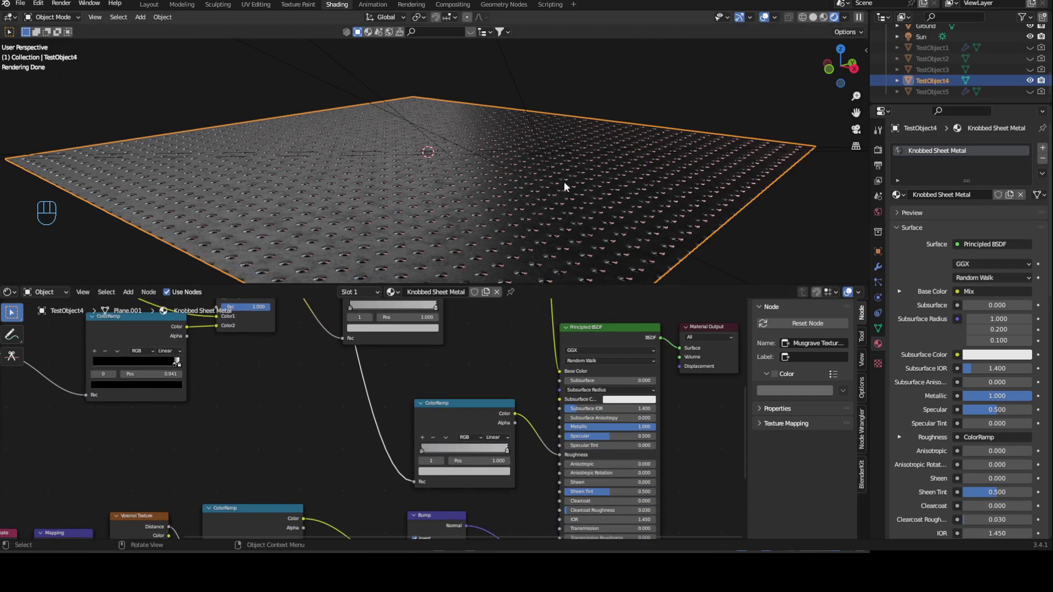
middle_click_drag(551, 183, 519, 194)
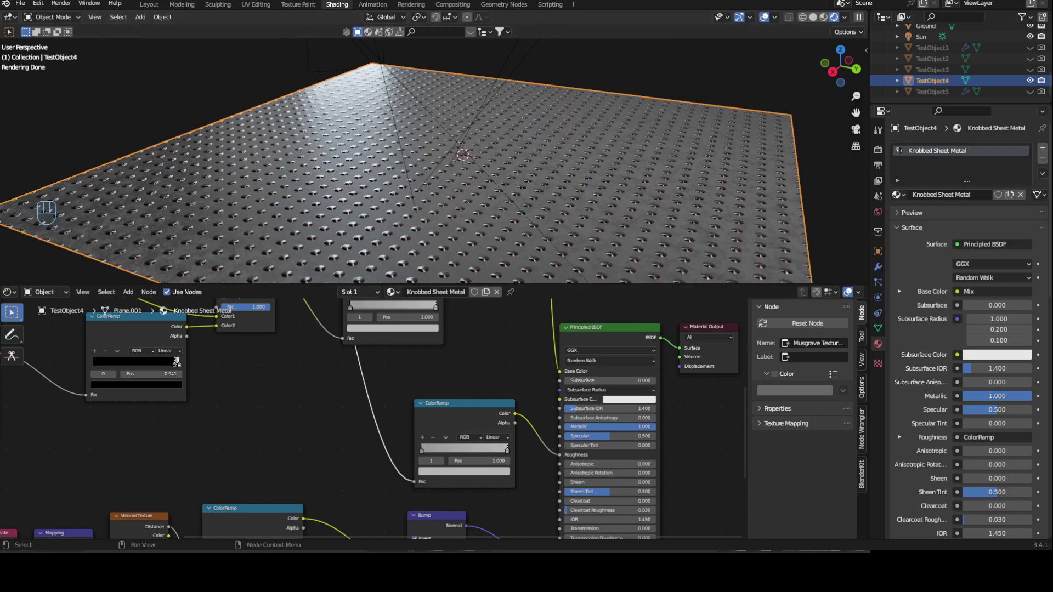
Step: Duplicate the Bump node, insert the copy before the Principled BSDF's Normal input, and set its Strength to 0.4
middle_click_drag(451, 528, 371, 443)
left_click(369, 441)
key("shift+d")
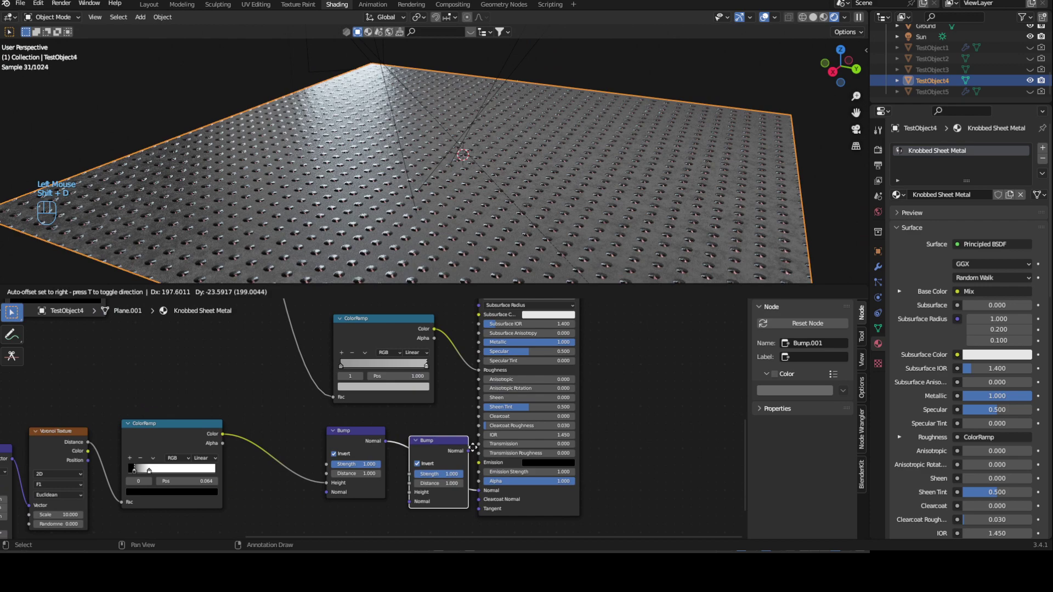
left_click(462, 455)
left_click(462, 474)
type("0.4")
key("Return")
left_click_drag(363, 442, 344, 465)
Step: Connect the Darken node's Color to the second Bump node's Height
middle_click_drag(261, 388, 332, 497)
middle_click_drag(283, 372, 293, 439)
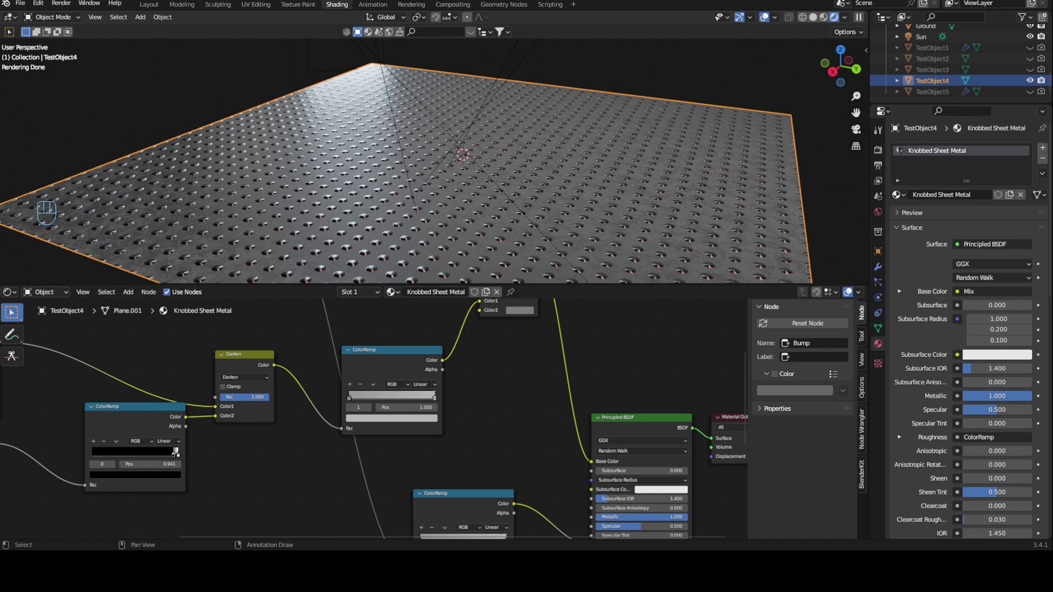
middle_click_drag(172, 421, 215, 409)
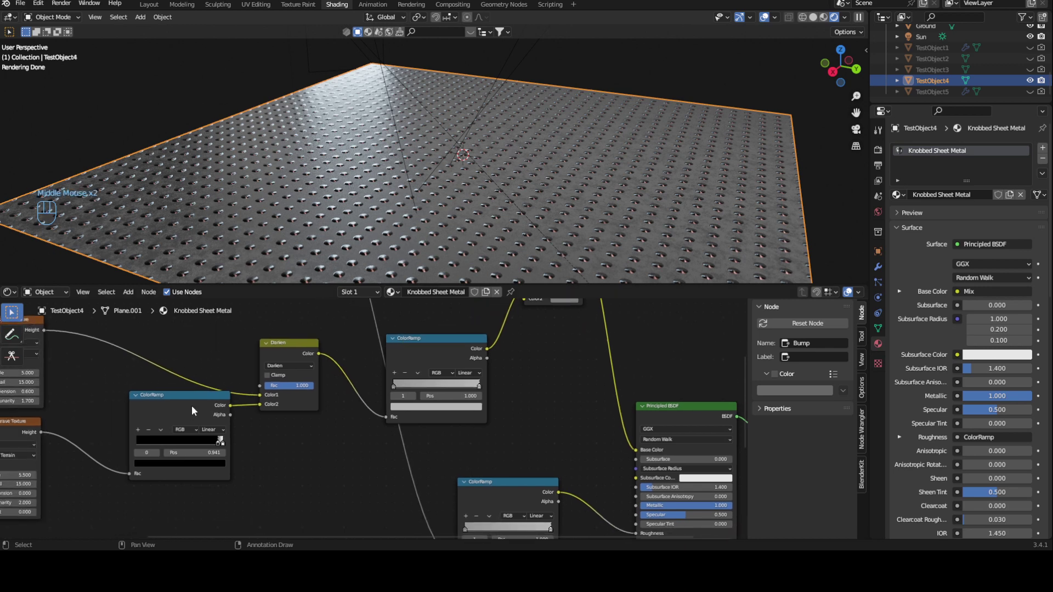
left_click_drag(193, 411, 179, 426)
middle_click_drag(179, 427, 163, 436)
left_click_drag(304, 364, 565, 587)
left_click_drag(510, 540, 528, 459)
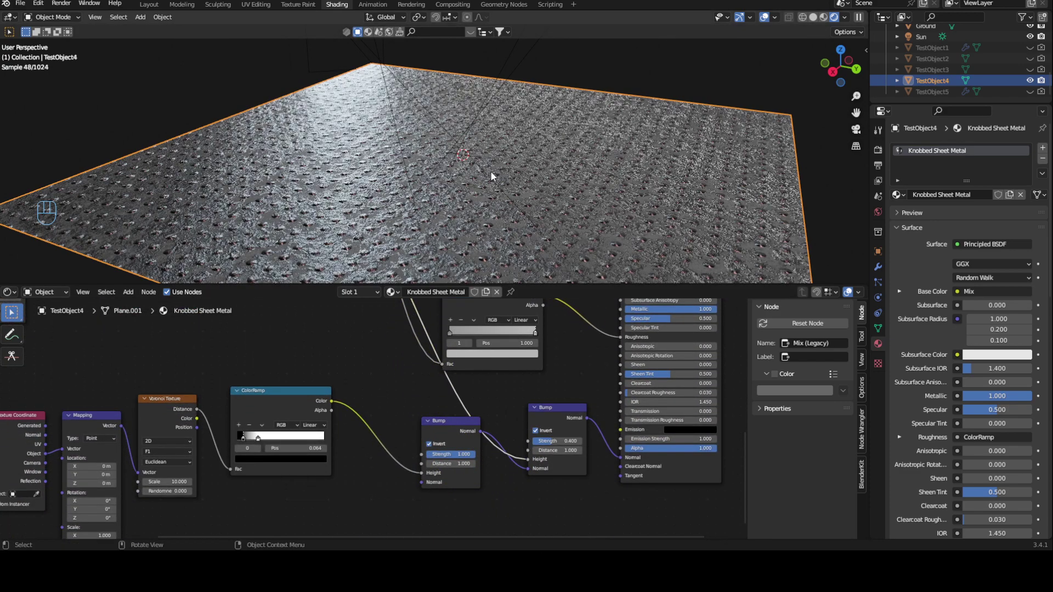
Step: Insert a new ColorRamp between the Darken node and the second Bump node's Height, and inspect the plane
middle_click_drag(351, 307, 306, 439)
left_click_drag(206, 327, 193, 376)
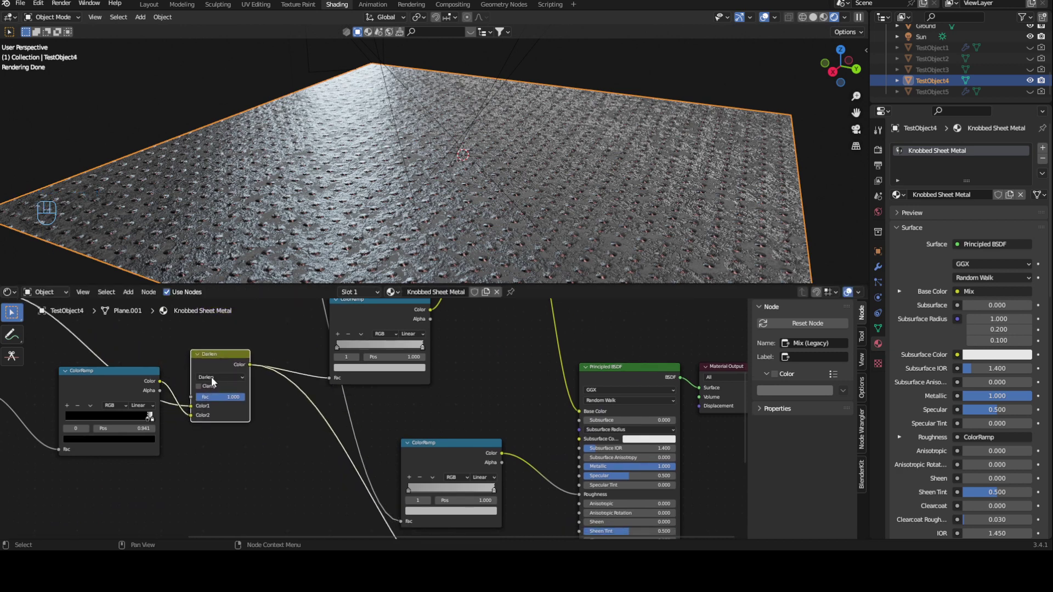
scroll(476, 376, "down", 1)
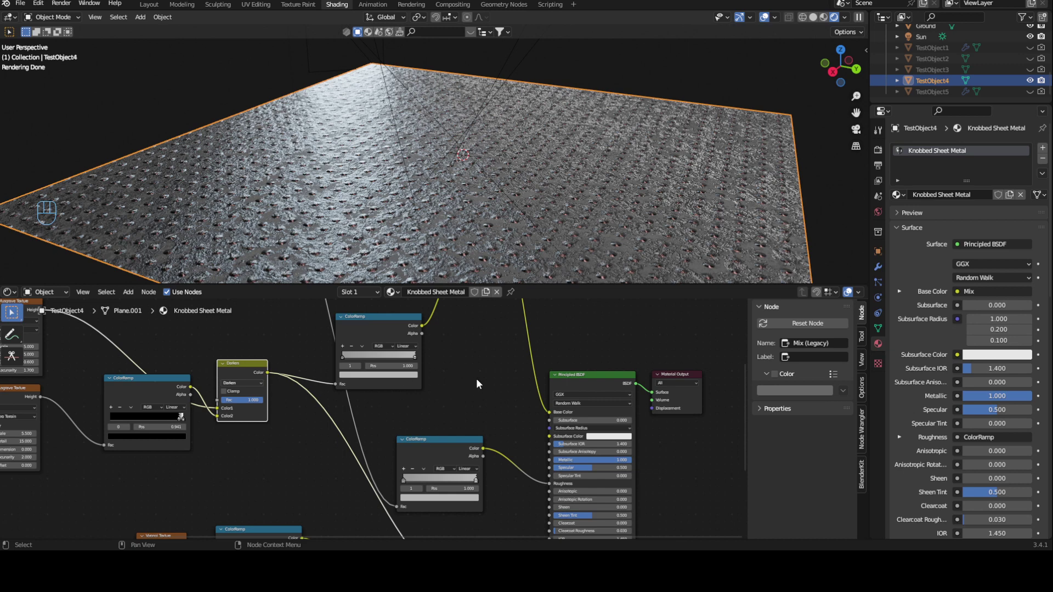
scroll(476, 378, "down", 1)
middle_click_drag(449, 358, 505, 348)
key("shift+a")
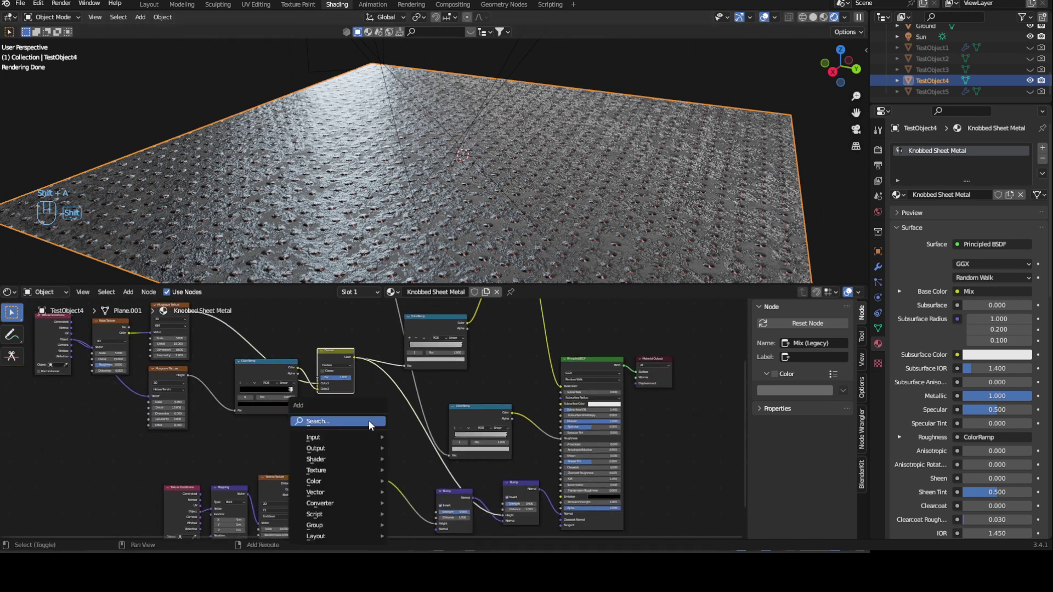
type("col")
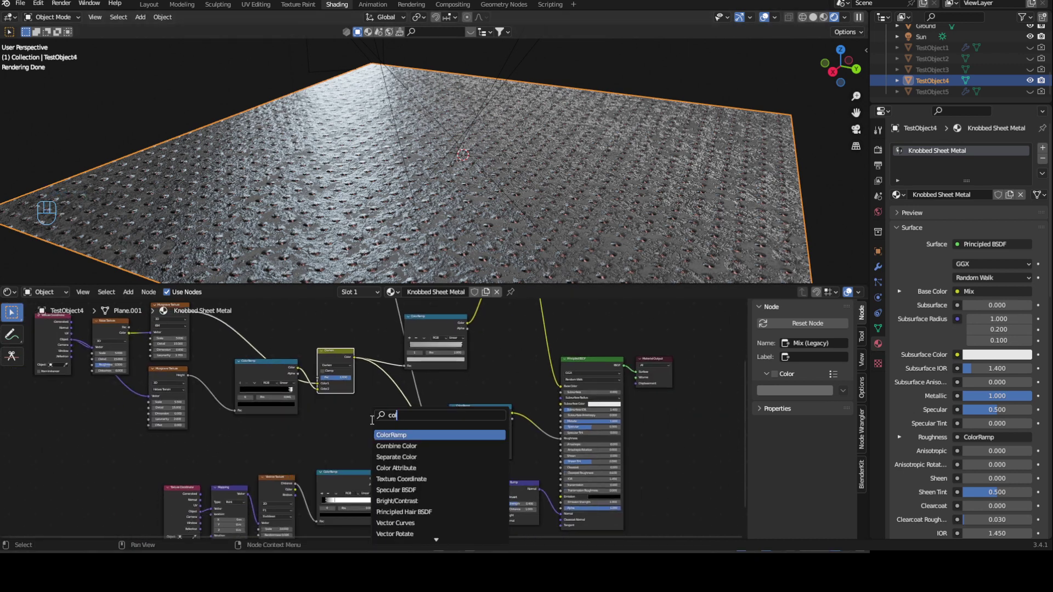
left_click(404, 434)
left_click(378, 413)
middle_click_drag(384, 413, 334, 408)
middle_click_drag(368, 198, 535, 200)
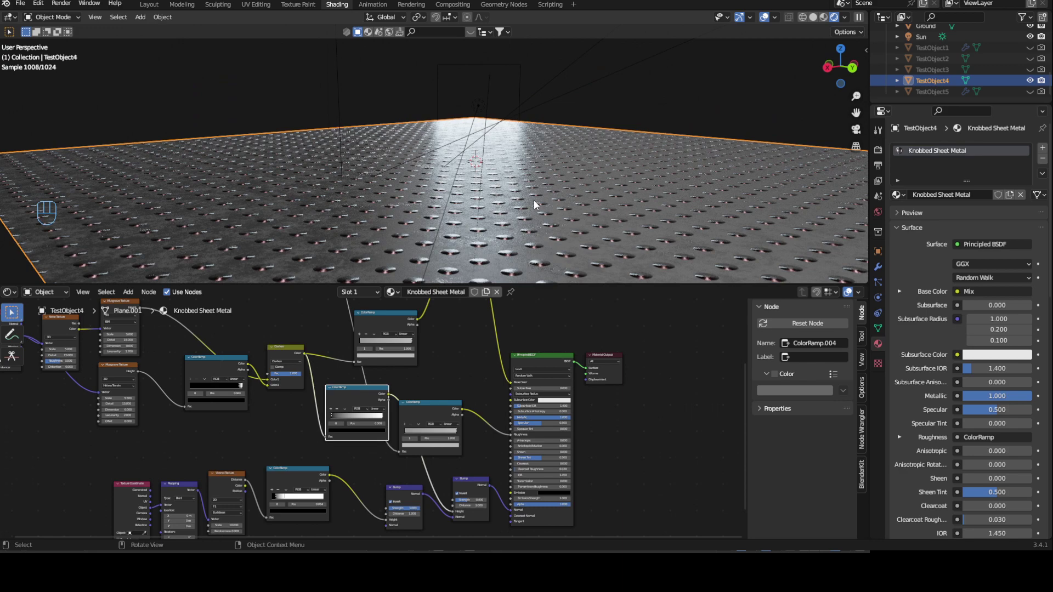
key("KP_0")
middle_click_drag(546, 119, 569, 159, "ctrl")
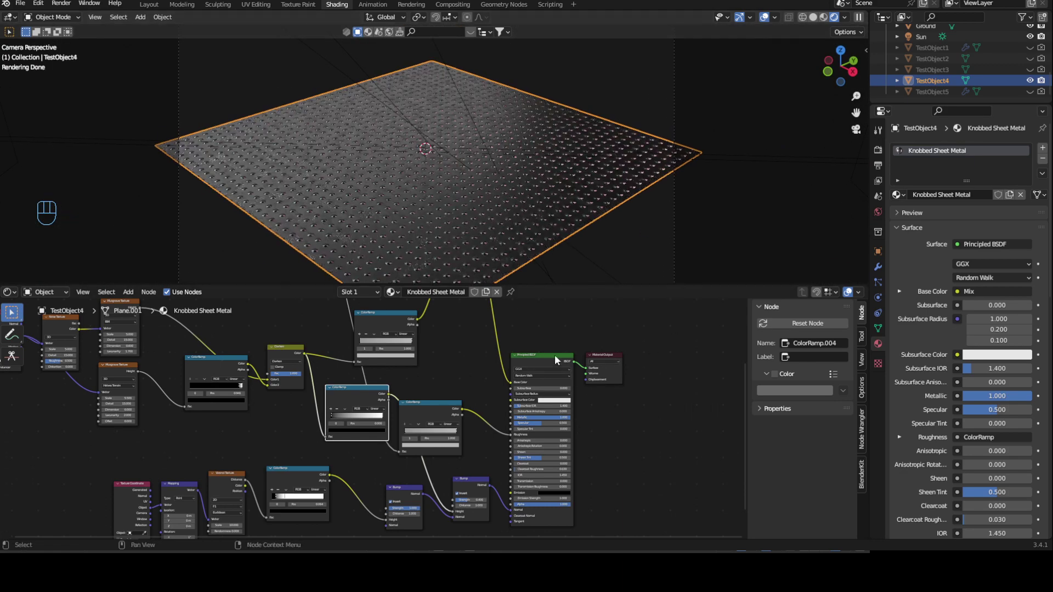
Step: Spread the new ColorRamp and the roughness ColorRamp apart and review the whole node tree
left_click_drag(361, 396, 343, 398)
left_click_drag(442, 407, 463, 380)
middle_click_drag(406, 351, 209, 391, "ctrl")
middle_click_drag(439, 367, 506, 377)
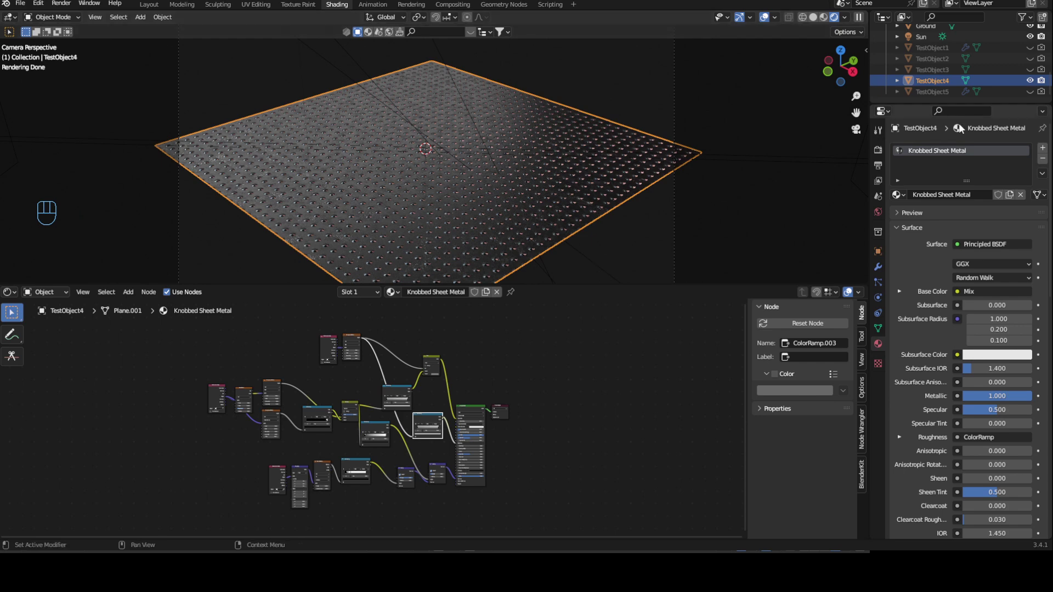
Step: Show the TestObject2 cube in the viewport in place of TestObject4 and make the cube active
left_click(1031, 81)
left_click(1031, 59)
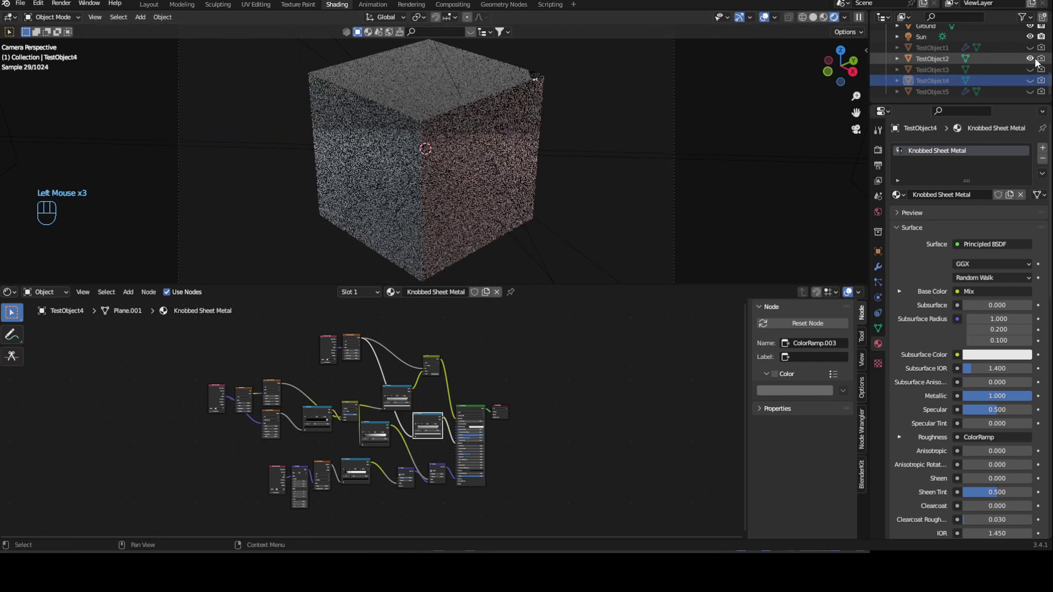
left_click(466, 169)
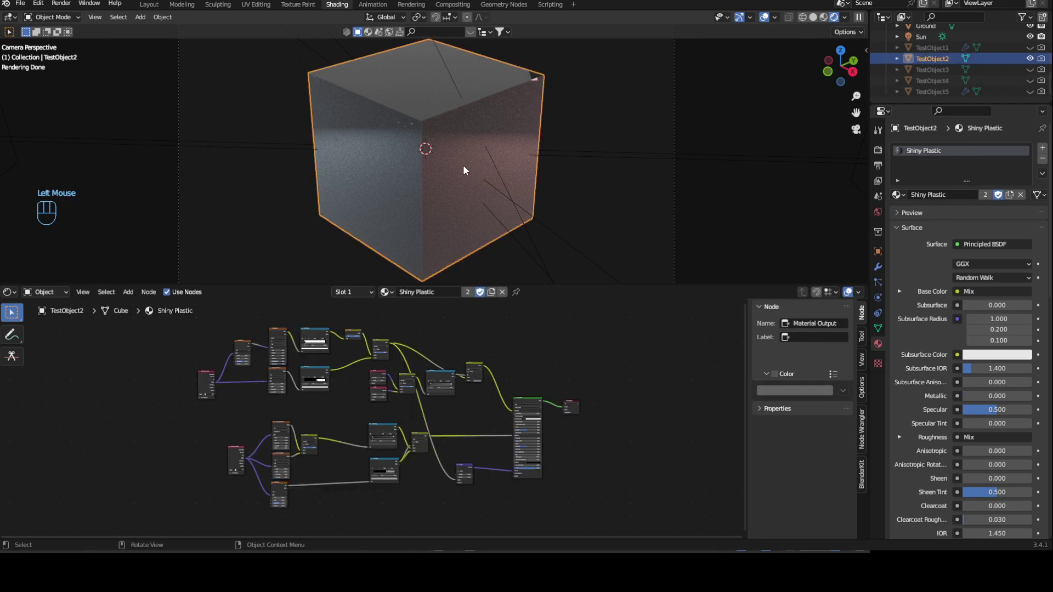
Step: Assign the Knobbed Sheet Metal material to the TestObject2 cube and enable the material's fake user
left_click(387, 292)
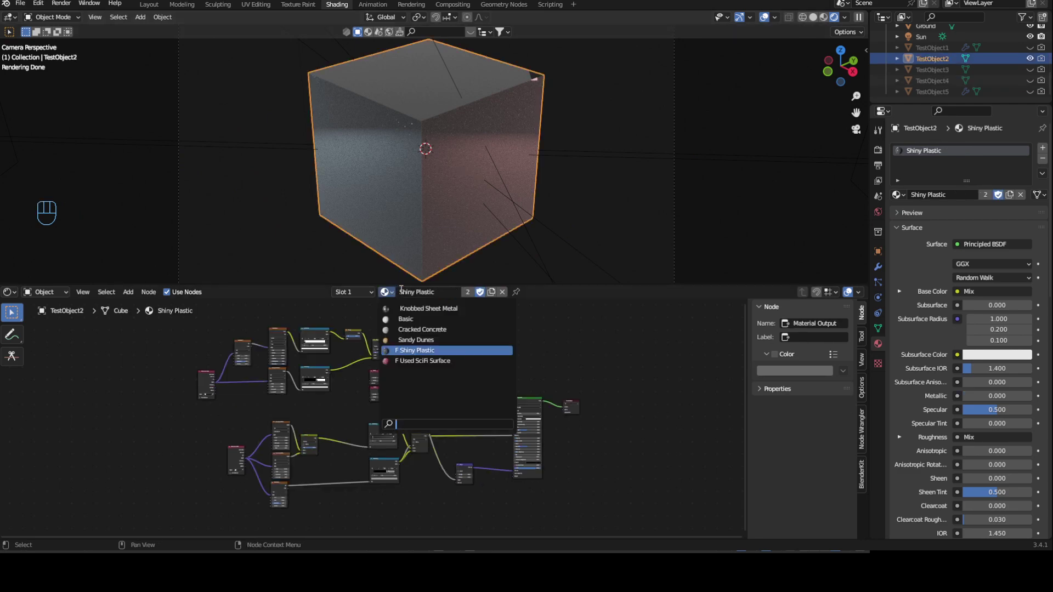
left_click(439, 309)
left_click(481, 293)
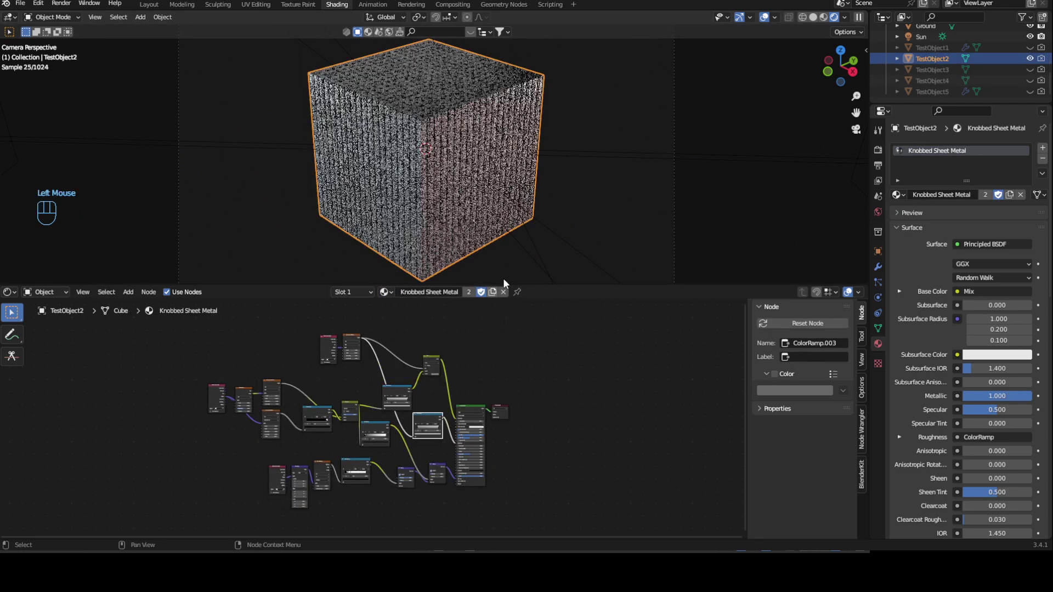
middle_click_drag(425, 141, 417, 113, "ctrl")
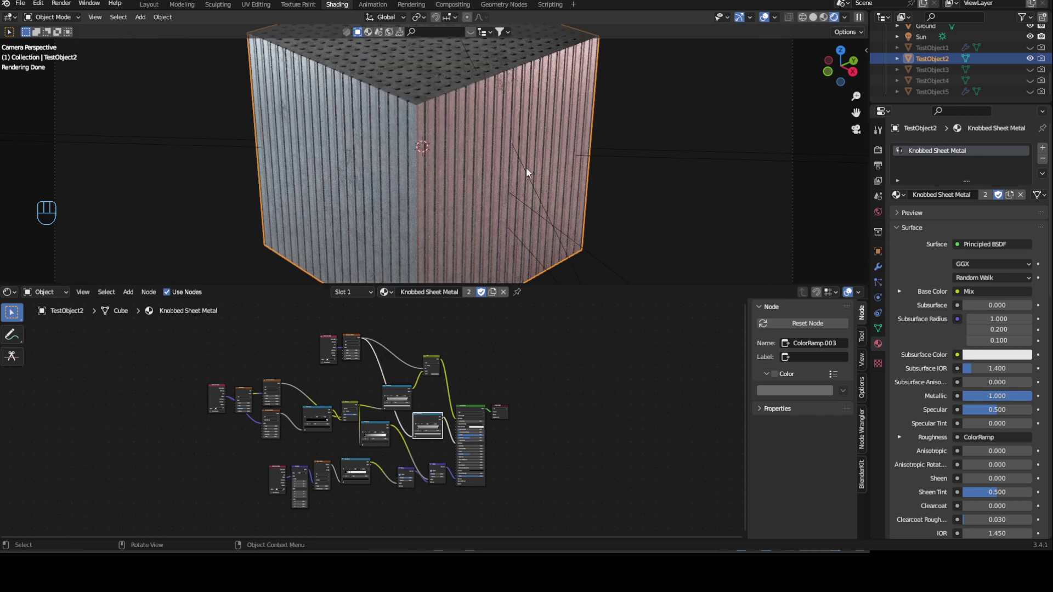
Step: Show the TestObject1 sphere in place of TestObject2 and assign it the Knobbed Sheet Metal material
left_click(1030, 58)
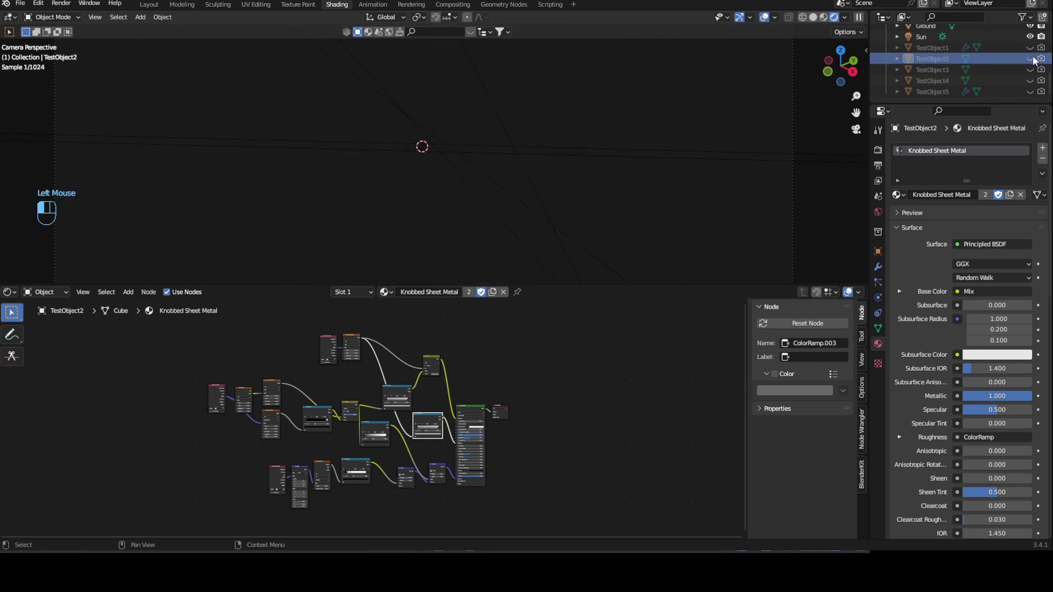
left_click(1030, 49)
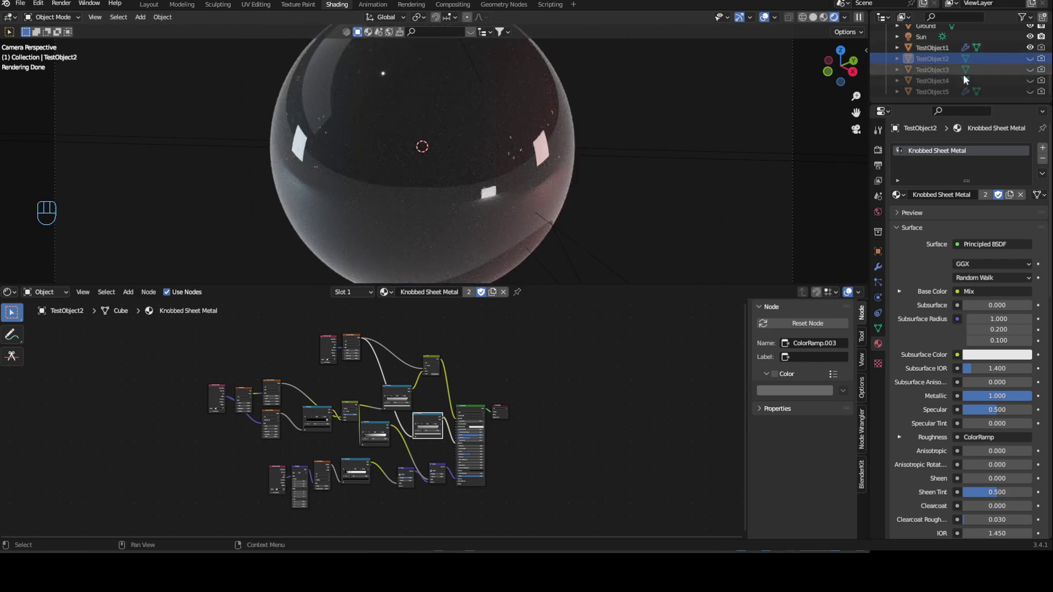
left_click(387, 292)
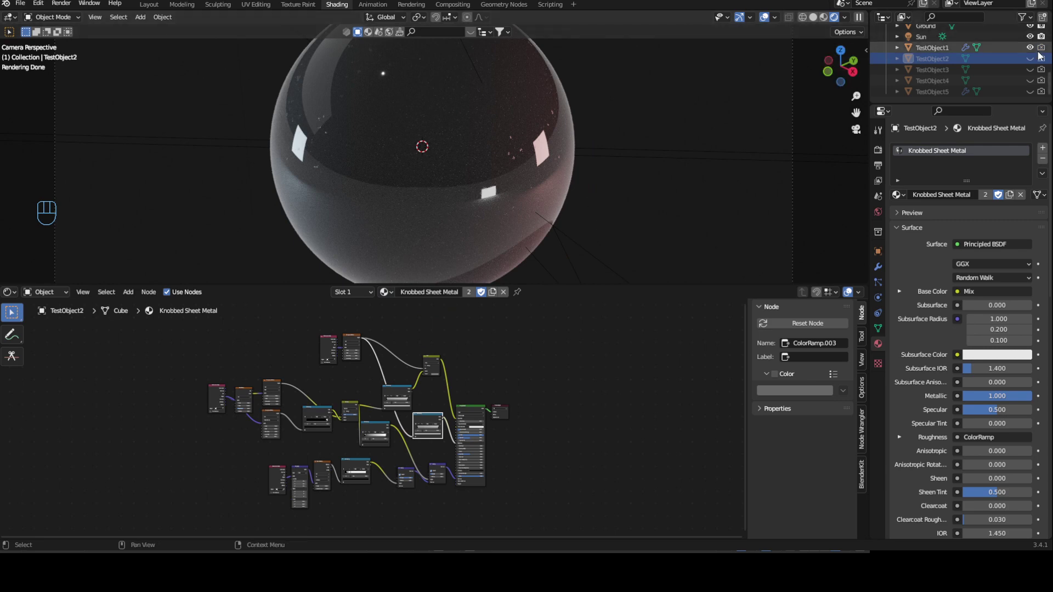
left_click(973, 52)
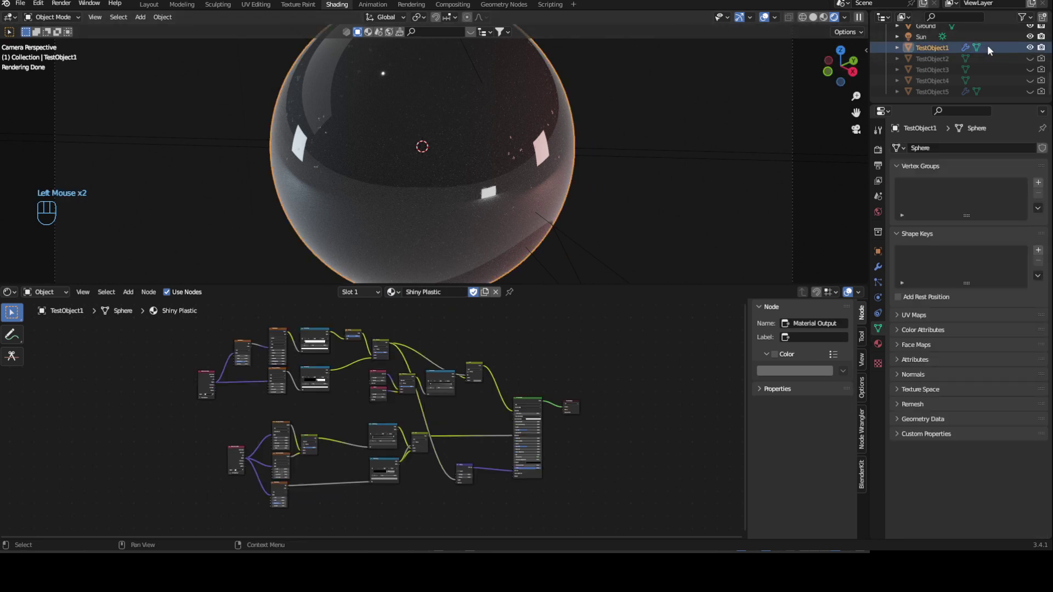
left_click(391, 292)
left_click(421, 308)
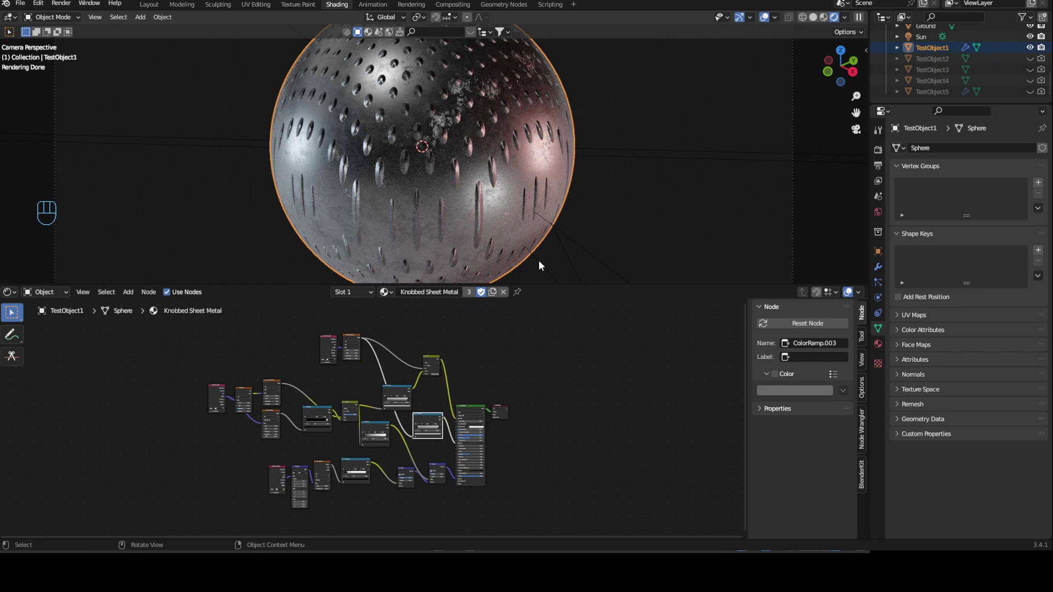
Step: Hide the TestObject1 sphere, show the TestObject4 plane again and review the finished node tree
left_click(1030, 49)
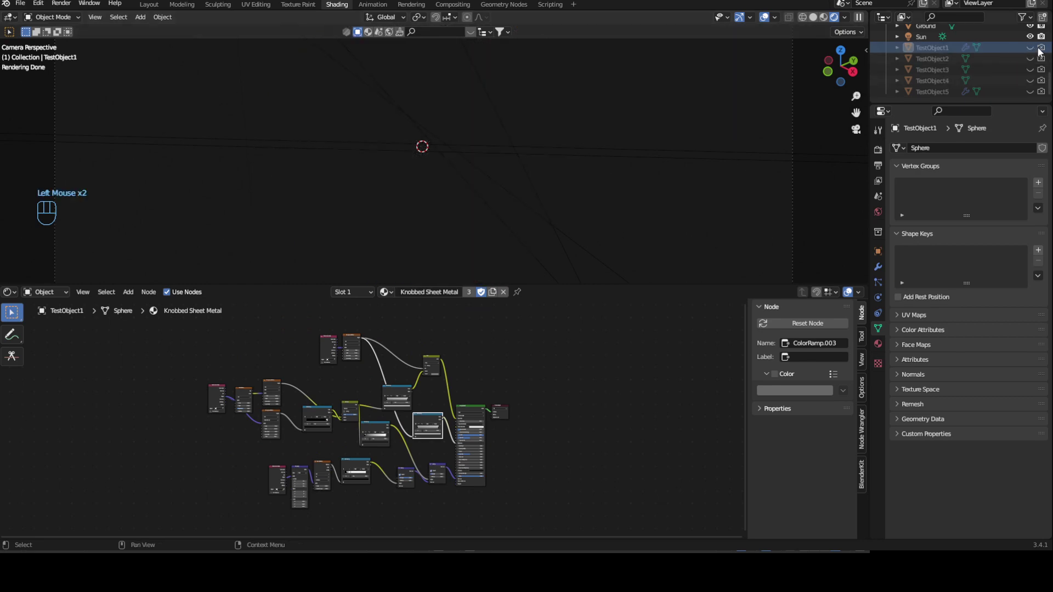
left_click(1030, 80)
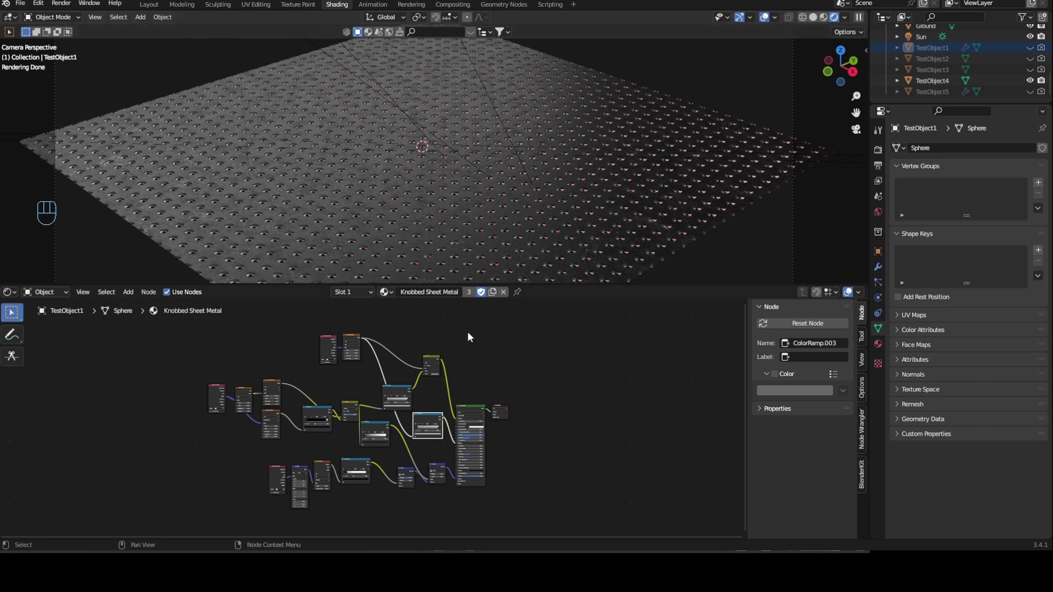
middle_click_drag(545, 357, 532, 331)
middle_click(578, 298)
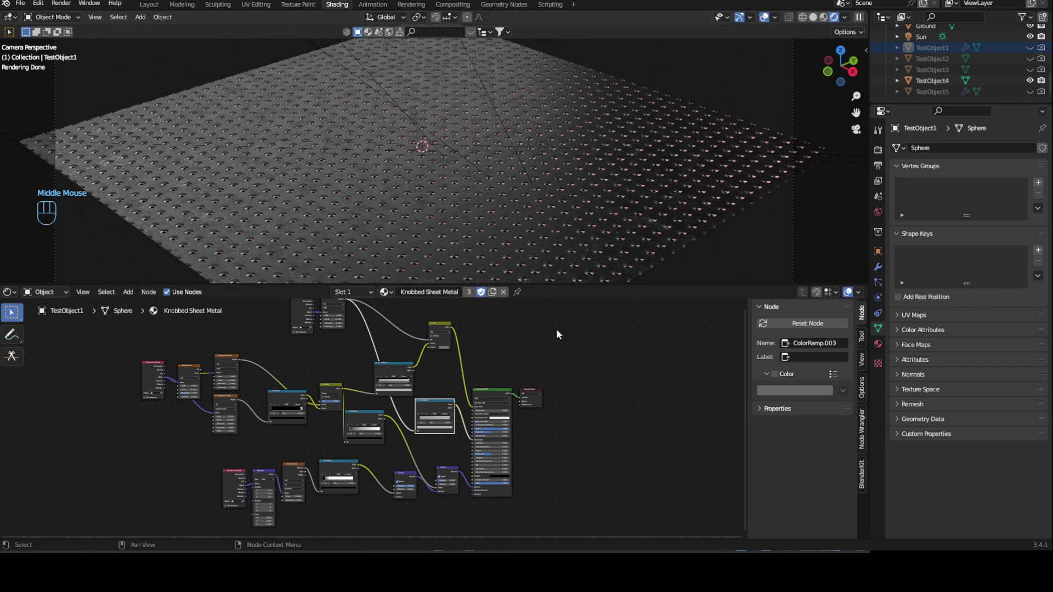
middle_click_drag(542, 372, 571, 379)
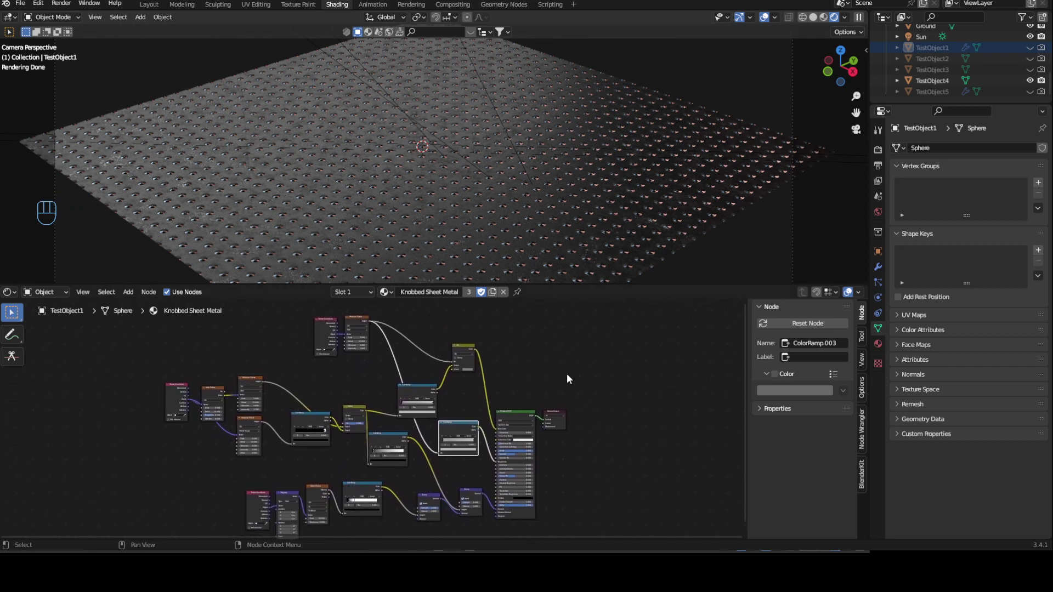